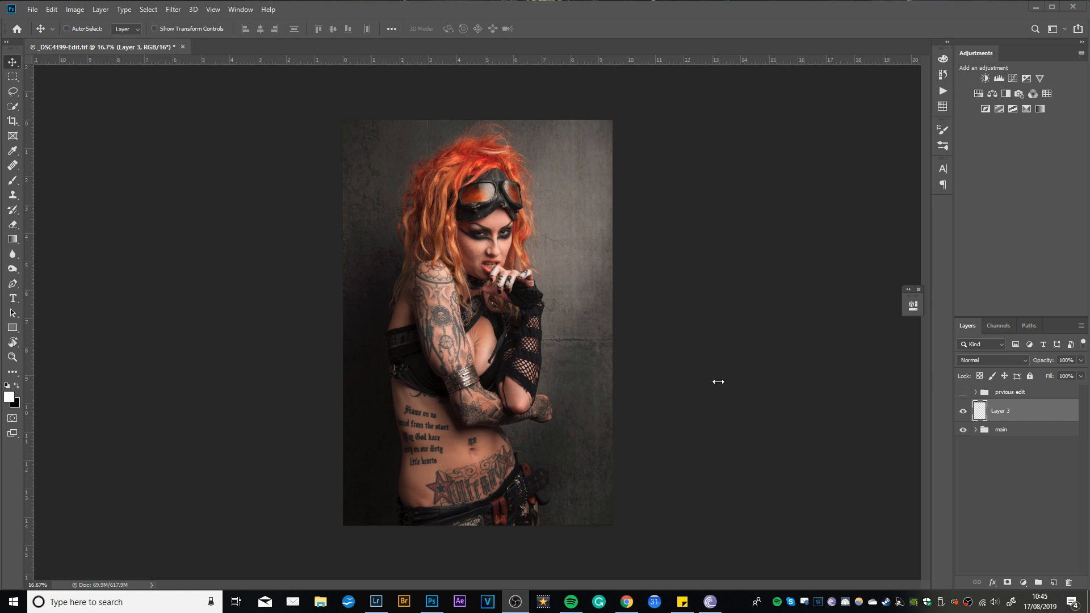
Step: Compare the portrait with and without the "prvious edit" group, leaving the group hidden
{"action": "left_click", "coordinate": [772, 258]}
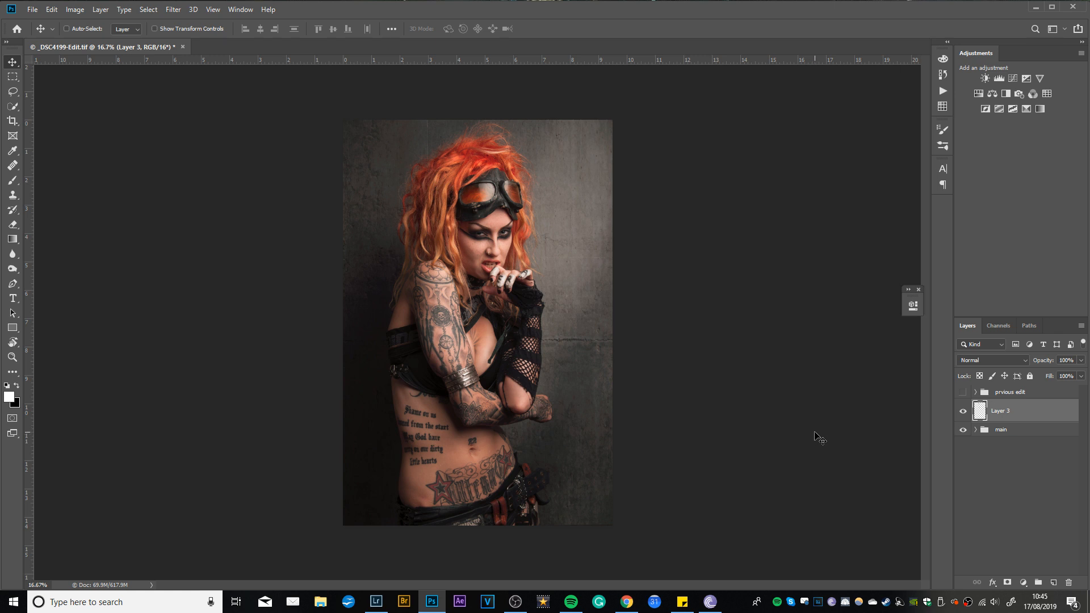
{"action": "left_click", "coordinate": [963, 392]}
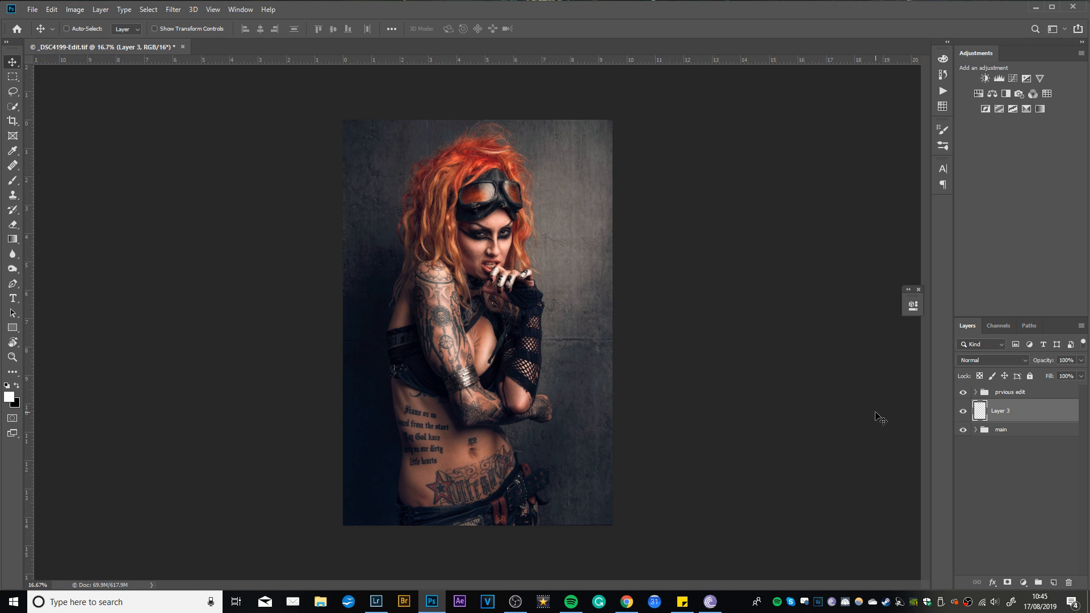
{"action": "left_click", "coordinate": [963, 392]}
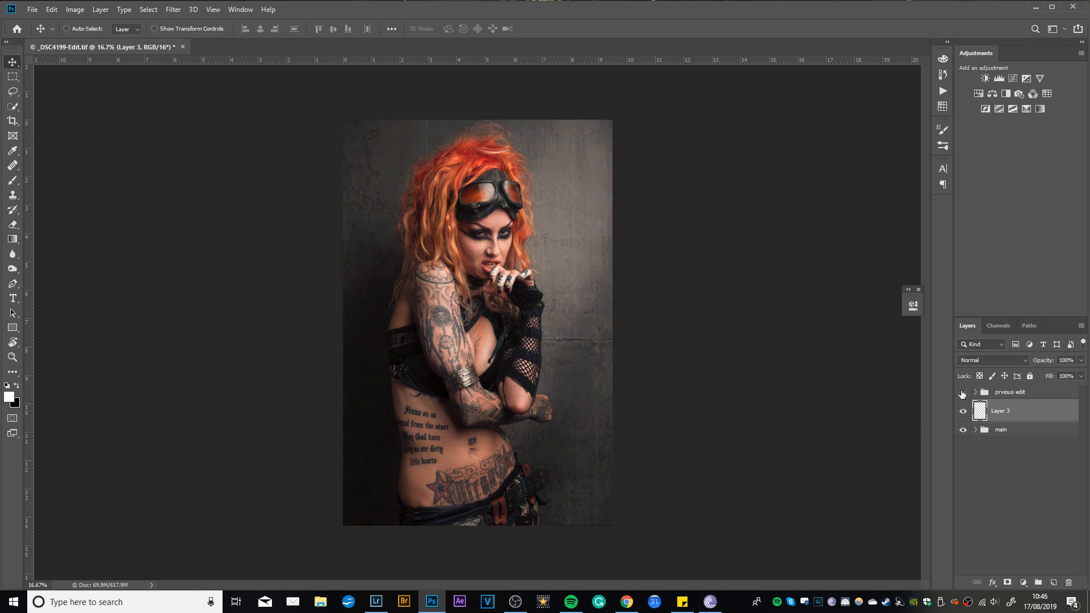
{"action": "left_click", "coordinate": [963, 393]}
{"action": "left_click", "coordinate": [963, 393]}
{"action": "left_click", "coordinate": [963, 393]}
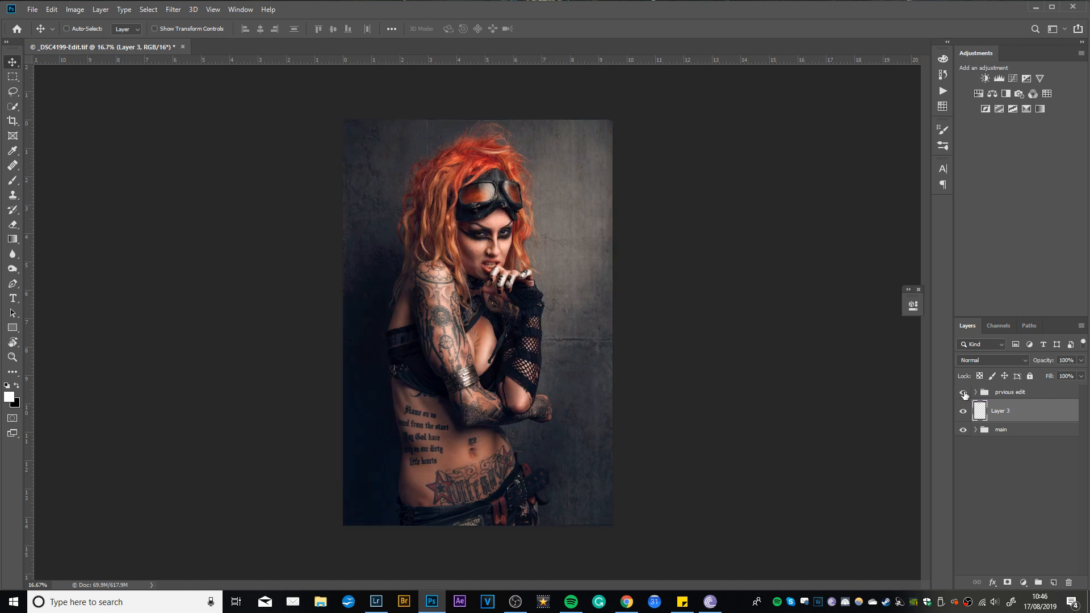
{"action": "left_click", "coordinate": [963, 393]}
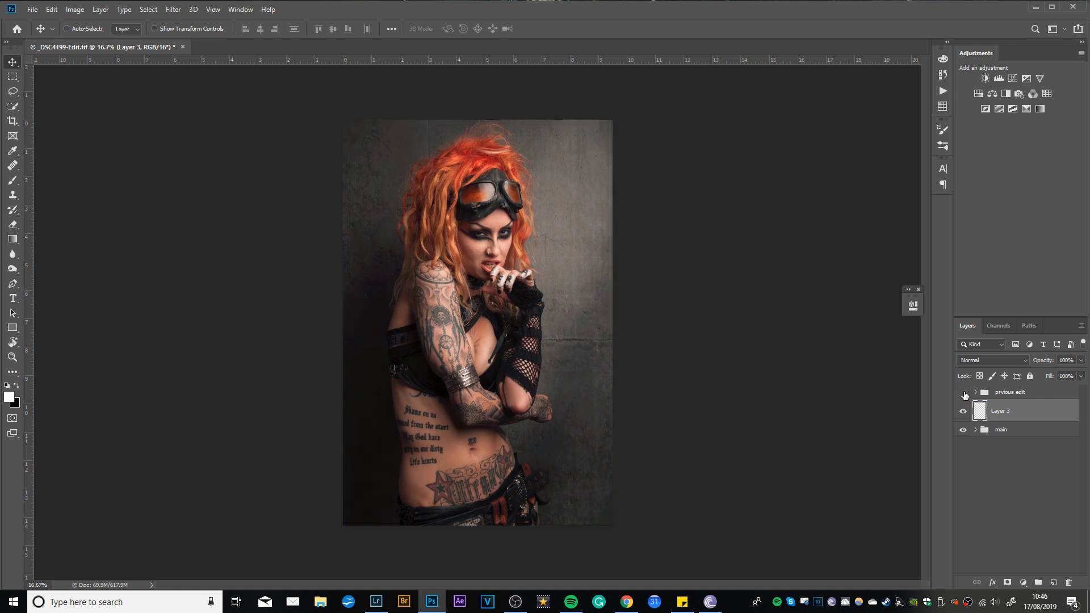
{"action": "left_click", "coordinate": [963, 393]}
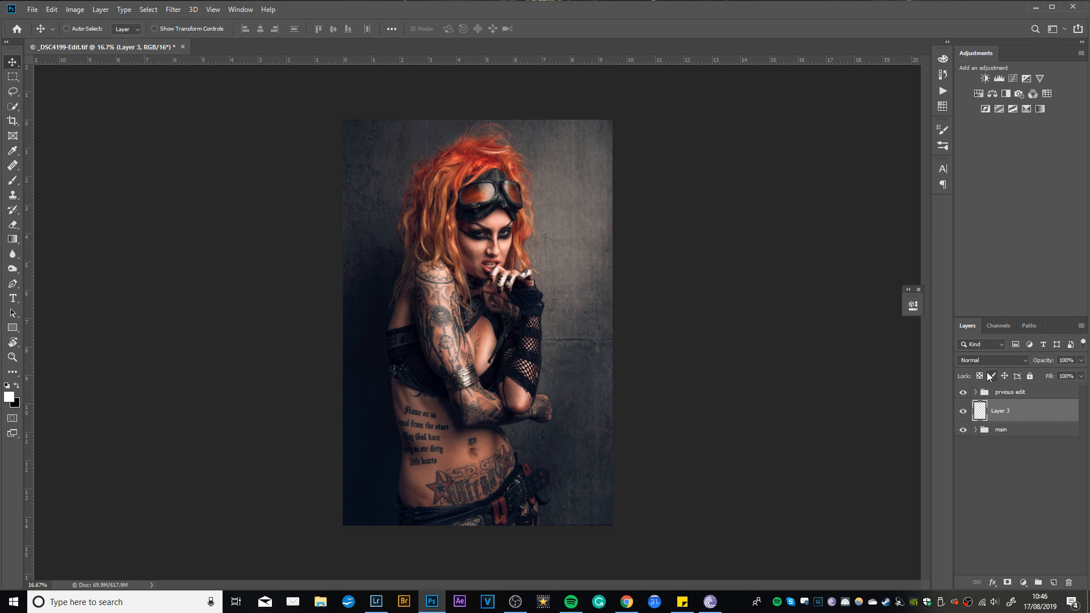
{"action": "left_click", "coordinate": [963, 393]}
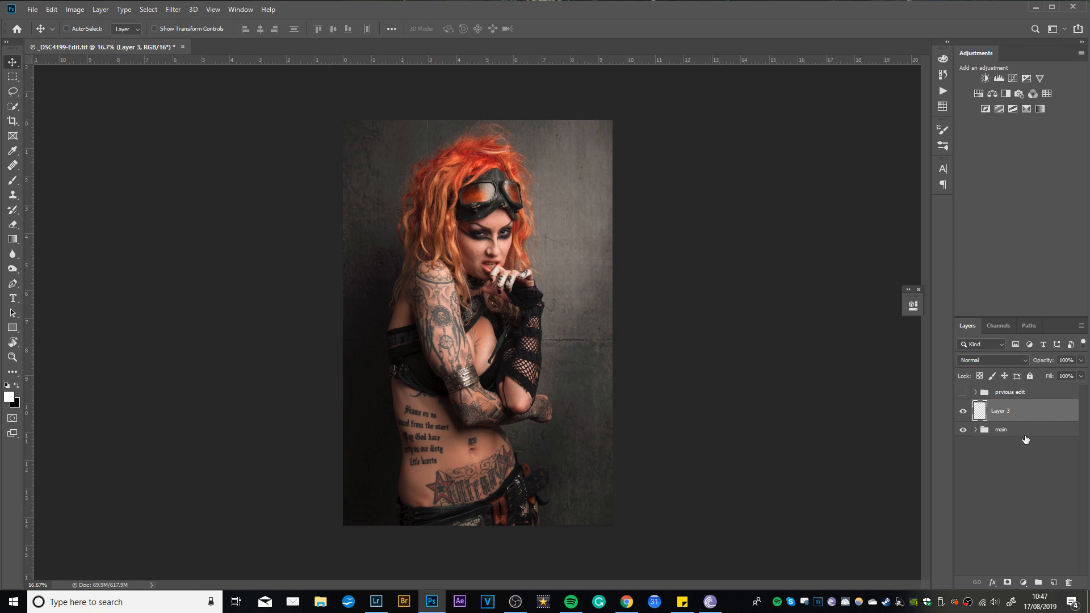
Step: Add a Curves adjustment layer above Layer 3, raise its midtones to brighten the image, and invert its mask to black
{"action": "left_click", "coordinate": [1013, 77]}
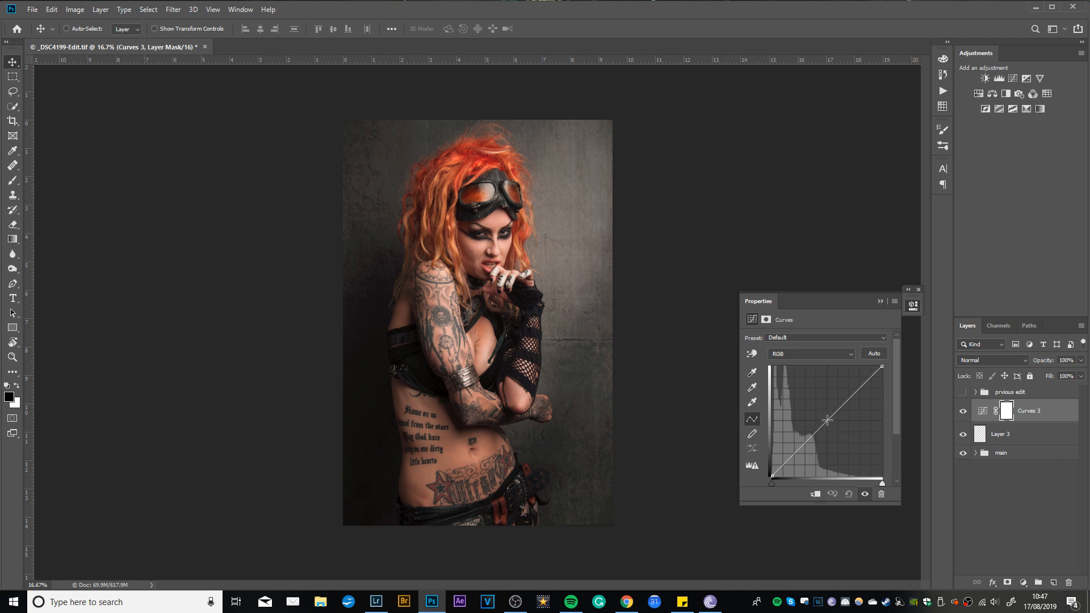
{"action": "left_click_drag", "start_coordinate": [827, 420], "coordinate": [827, 404]}
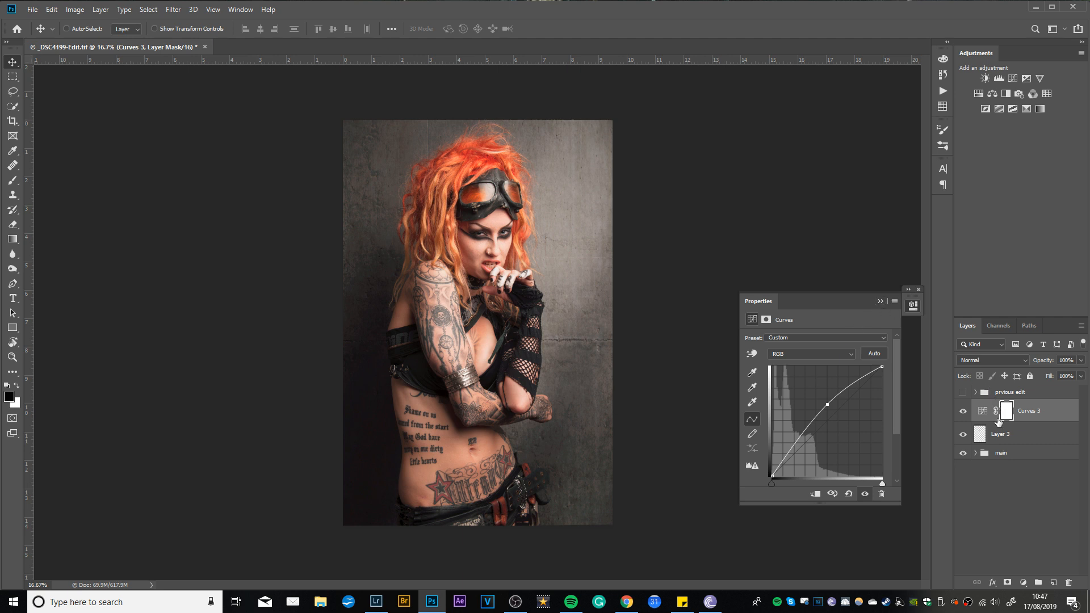
{"action": "left_click", "coordinate": [1004, 415]}
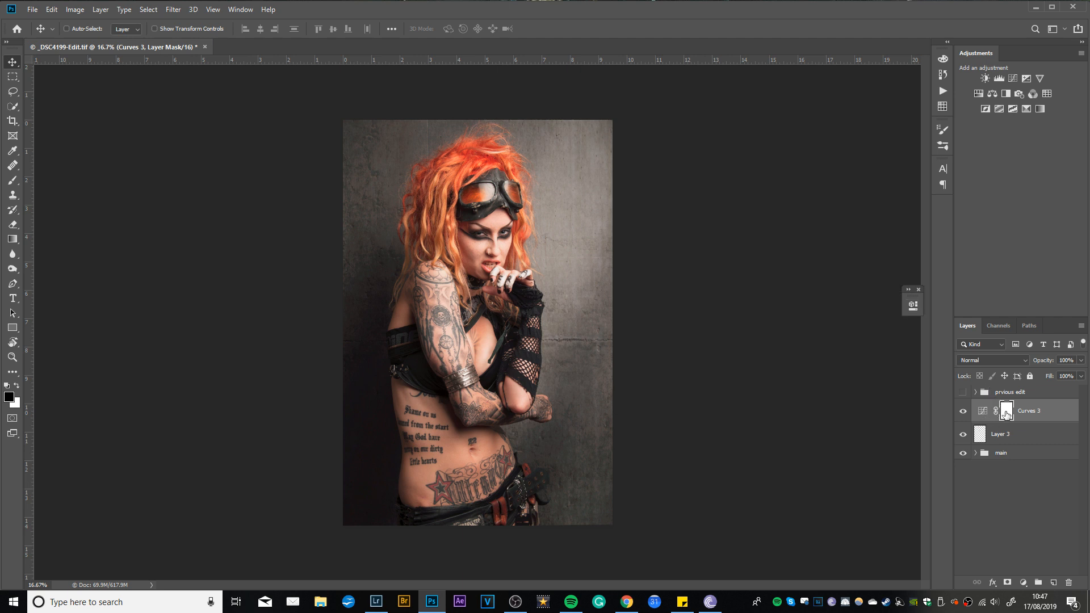
{"action": "key", "text": "ctrl+i"}
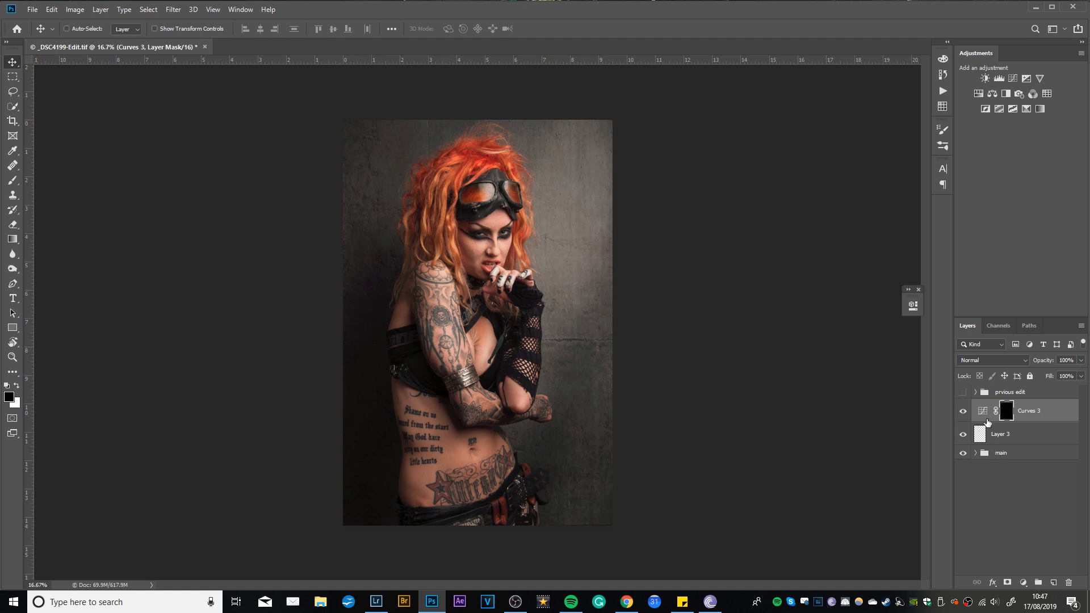
Step: Rename the brightening Curves layer as dodge
{"action": "double_click", "coordinate": [1036, 410]}
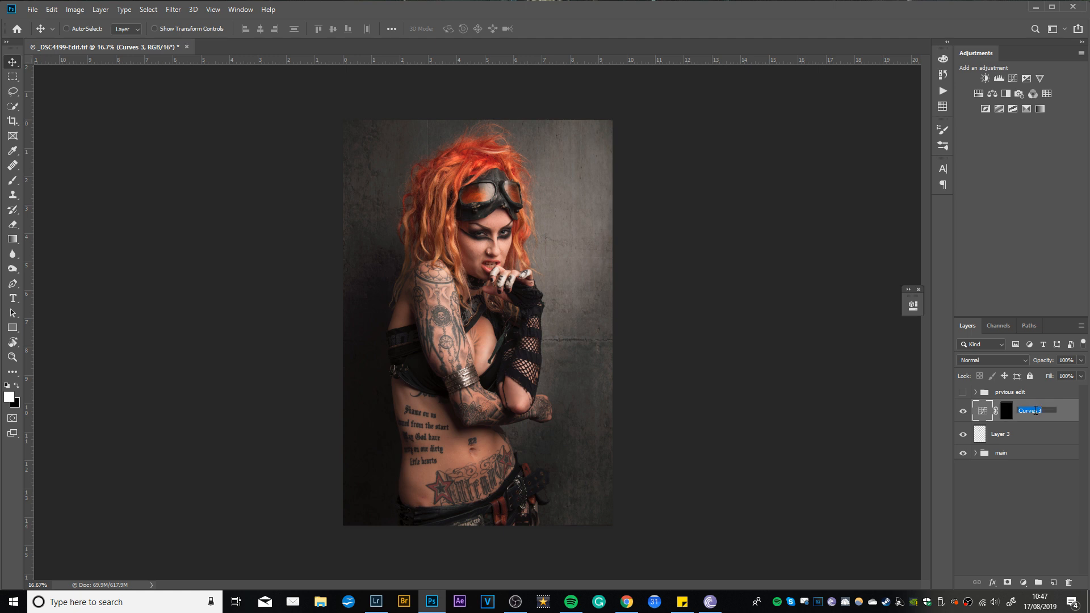
{"action": "type", "text": "dodge"}
{"action": "key", "text": "Return"}
Step: Add a second Curves adjustment layer above dodge and pull its midtones down to darken the image
{"action": "left_click", "coordinate": [1014, 78]}
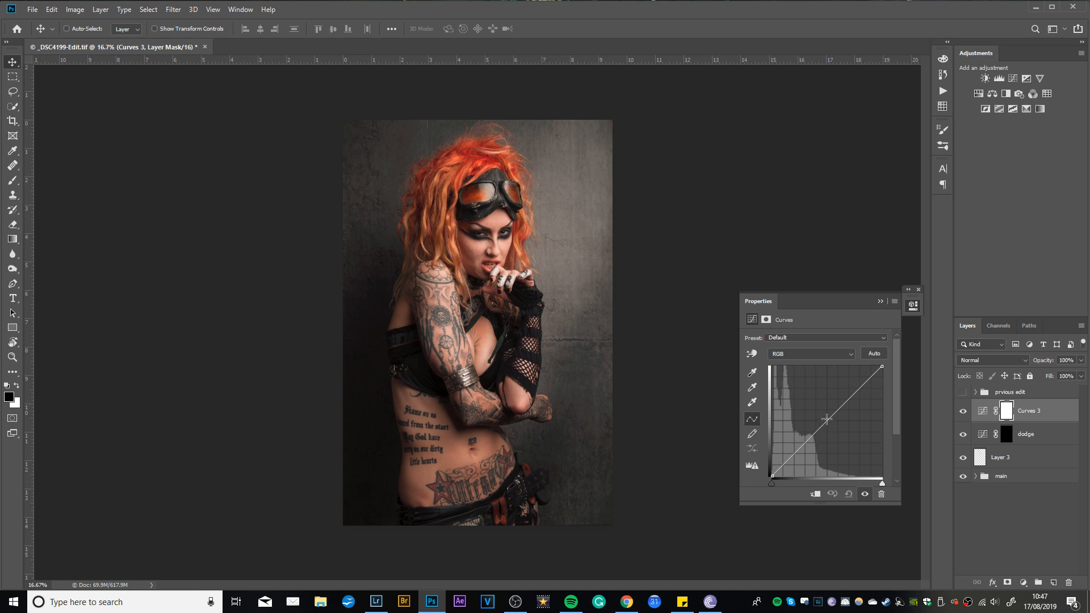
{"action": "left_click_drag", "start_coordinate": [828, 420], "coordinate": [827, 436]}
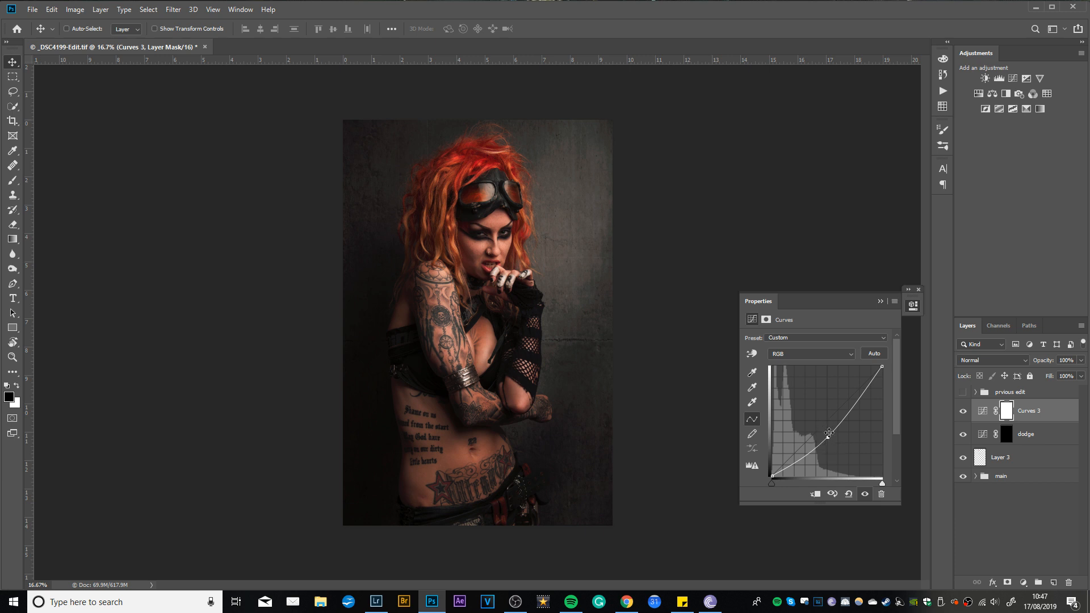
{"action": "left_click", "coordinate": [885, 301]}
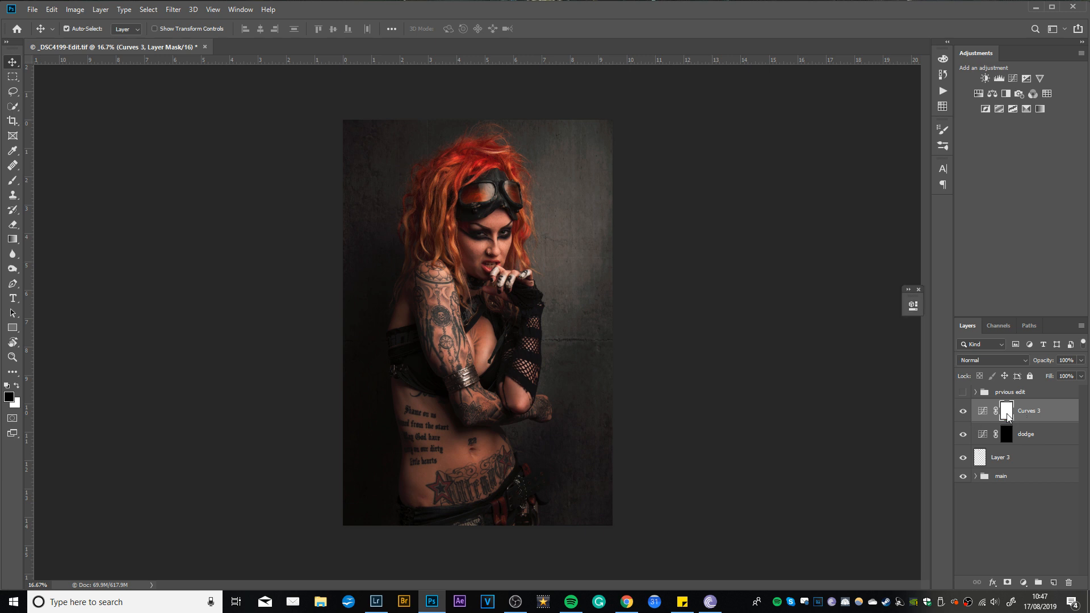
{"action": "key", "text": "ctrl+o"}
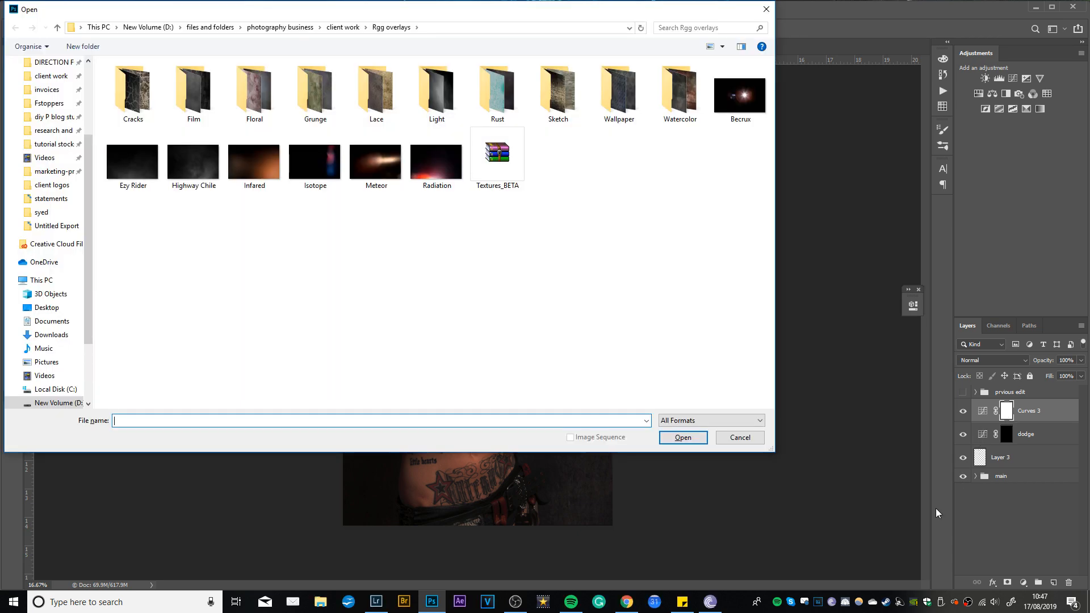
{"action": "left_click", "coordinate": [738, 438]}
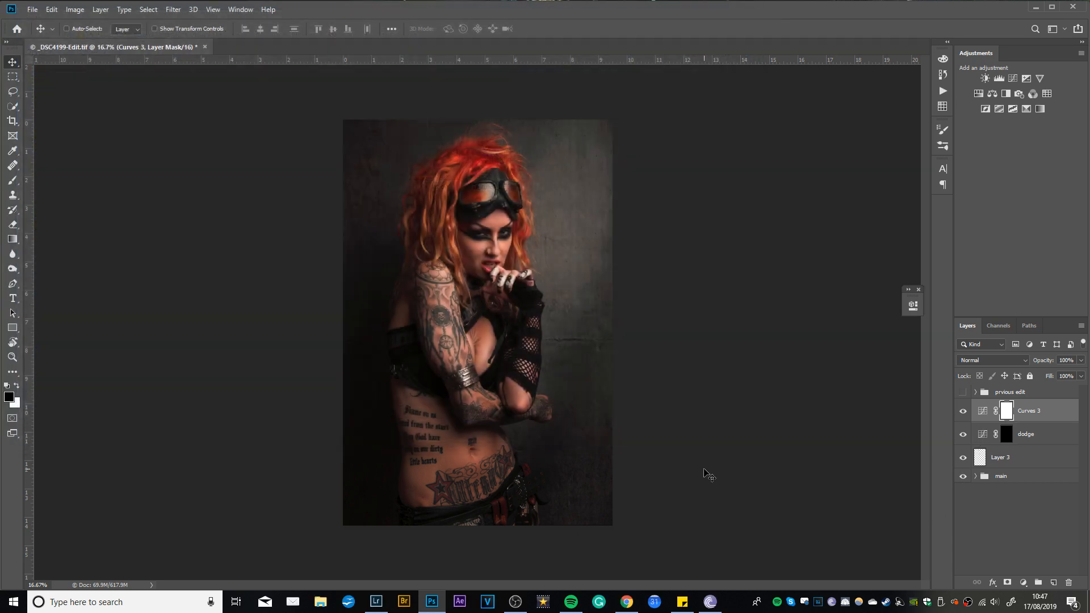
Step: Invert the darkening Curves layer's mask to black and rename the layer as burn
{"action": "key", "text": "ctrl+i"}
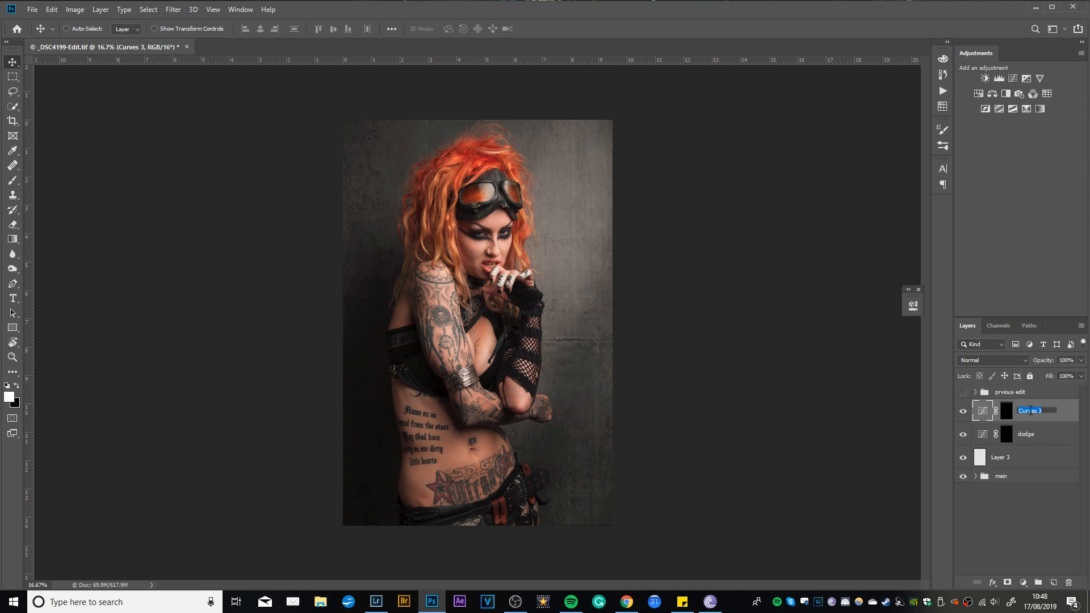
{"action": "type", "text": "burn"}
{"action": "key", "text": "Return"}
Step: Group the burn and dodge layers into a new group named "Dodge and burn"
{"action": "left_click", "coordinate": [1040, 436], "text": "shift"}
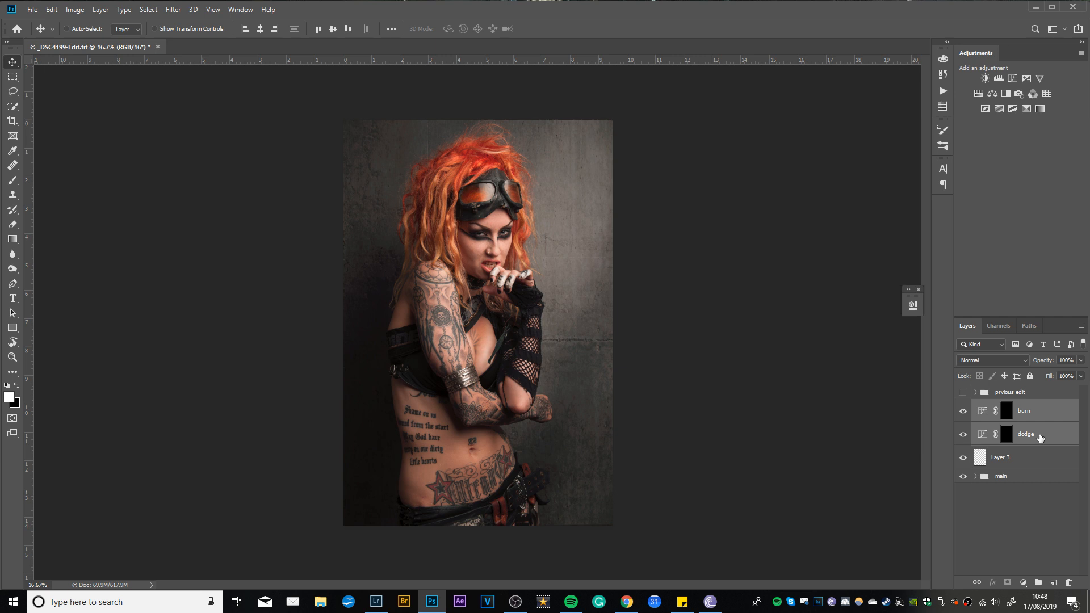
{"action": "right_click", "coordinate": [1040, 436]}
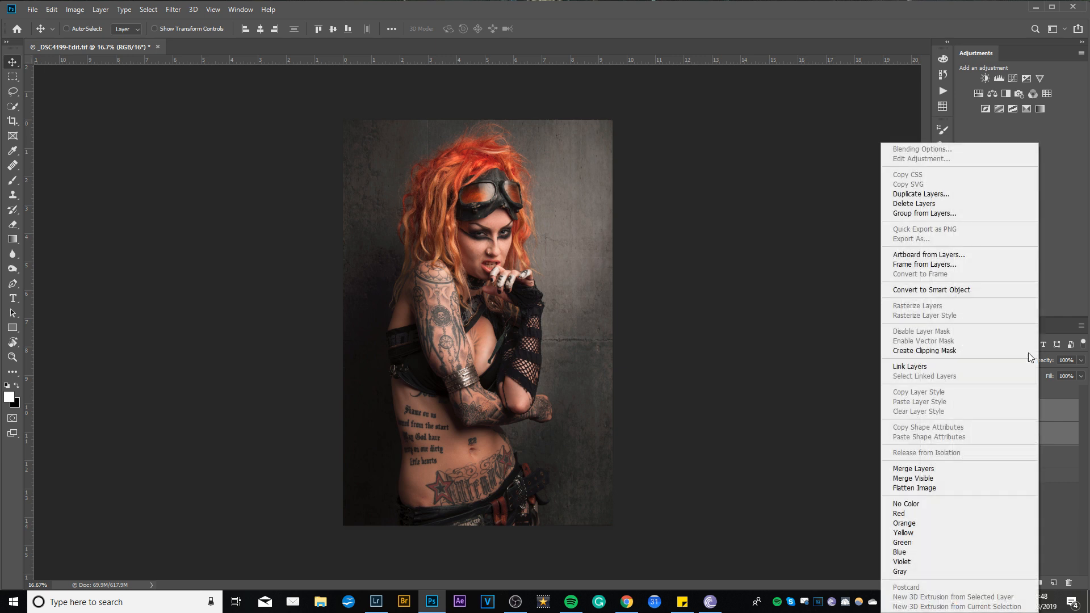
{"action": "left_click", "coordinate": [939, 217]}
{"action": "left_click", "coordinate": [525, 198]}
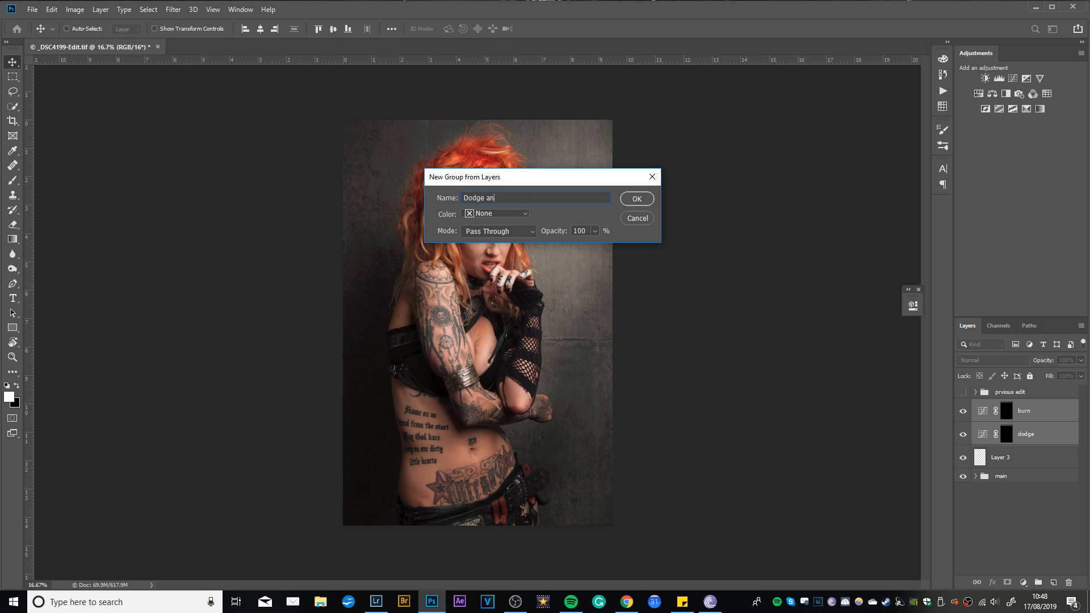
{"action": "key", "text": "Return"}
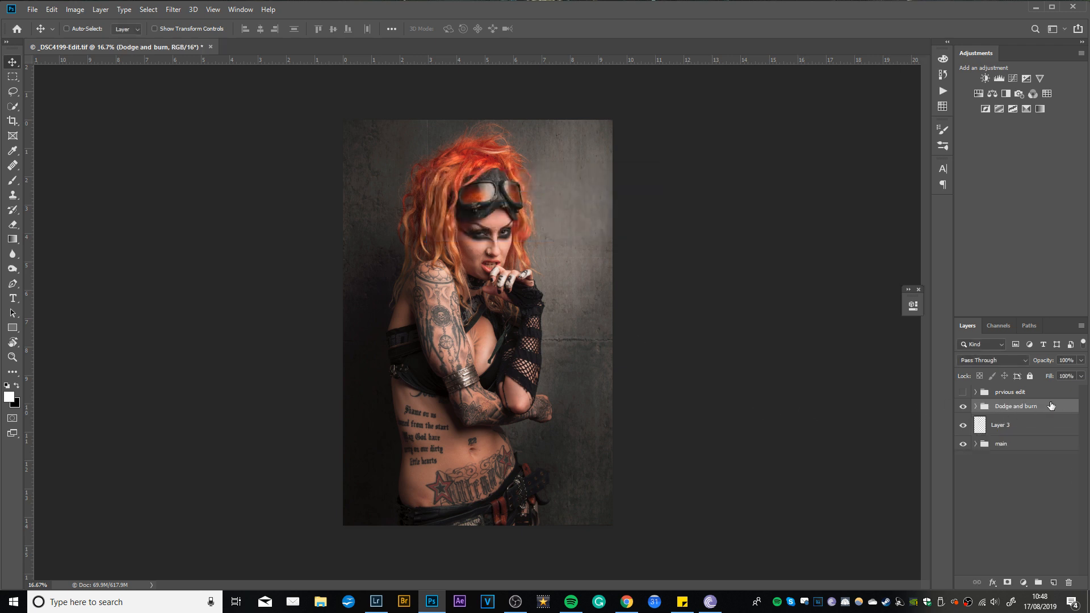
Step: Expand the "Dodge and burn" group and select the dodge layer's mask
{"action": "left_click", "coordinate": [976, 406]}
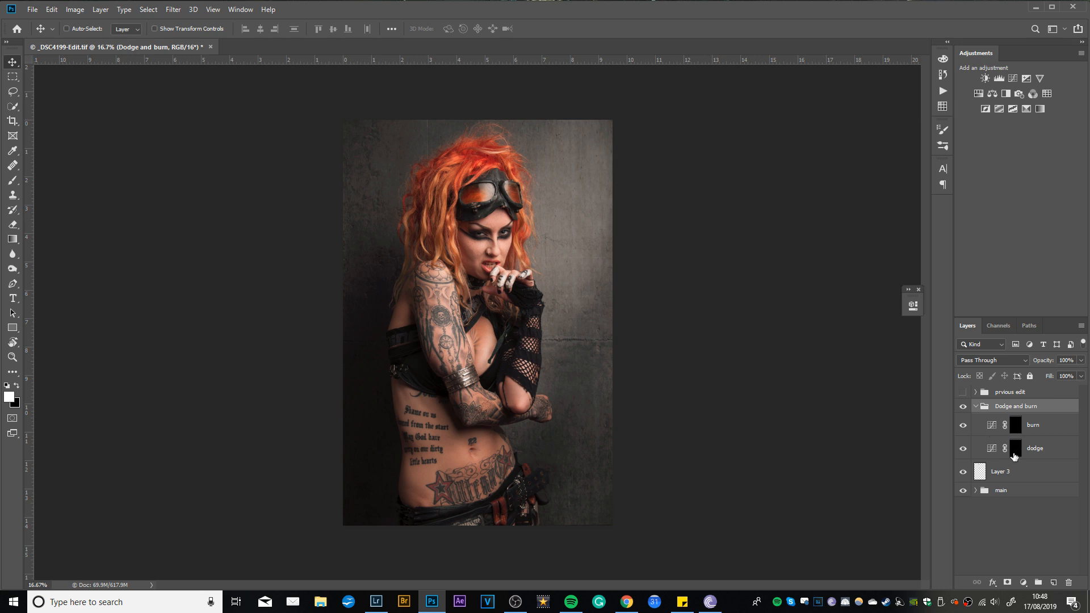
{"action": "left_click", "coordinate": [964, 407]}
{"action": "left_click", "coordinate": [964, 407]}
{"action": "left_click", "coordinate": [1015, 448]}
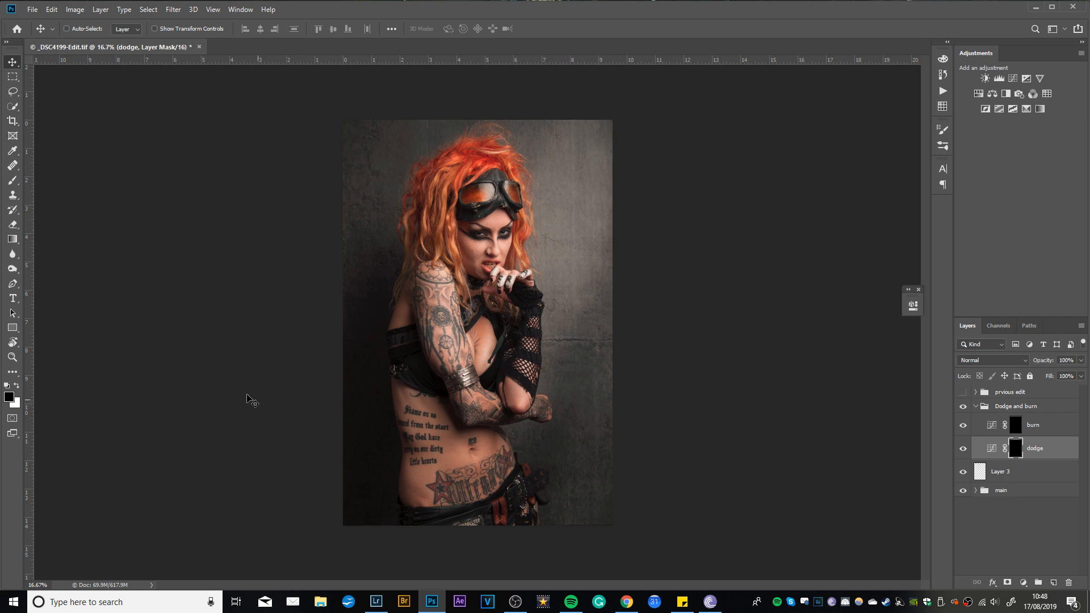
Step: Set up the Brush tool with a white foreground colour and a brush size of 100 for painting on the dodge mask
{"action": "key", "text": "g"}
{"action": "key", "text": "b"}
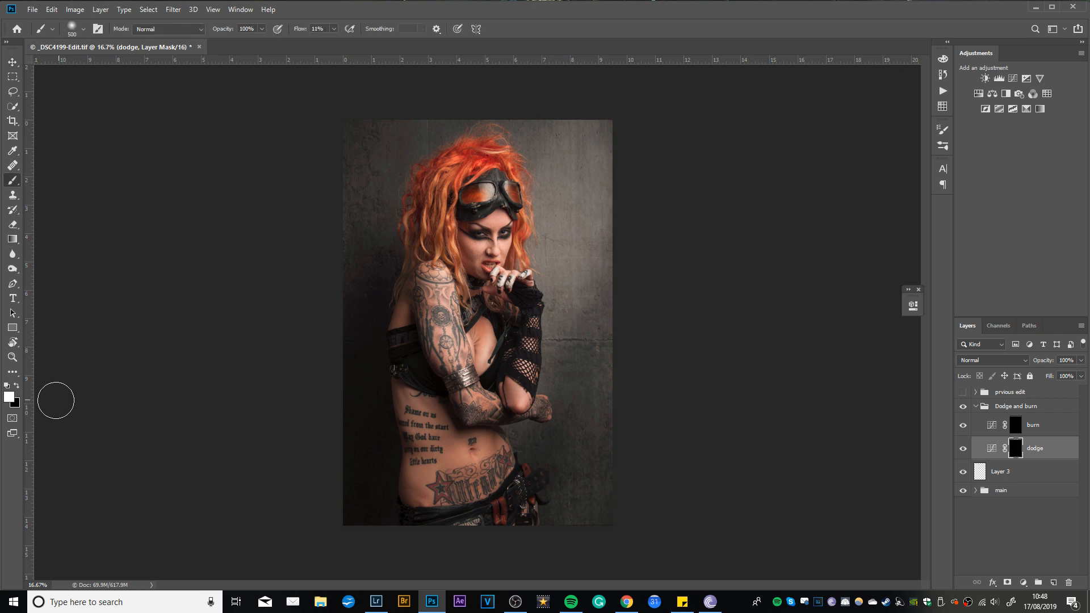
{"action": "key", "text": "x"}
{"action": "key", "text": "bracketleft"}
{"action": "key", "text": "bracketleft"}
{"action": "key", "text": "bracketleft"}
{"action": "key", "text": "bracketleft"}
{"action": "key", "text": "bracketleft"}
{"action": "key", "text": "bracketleft"}
Step: Examine the face make-up guide in Chrome for where highlights and shading belong, and return to the portrait in Photoshop
{"action": "scroll", "coordinate": [508, 259], "scroll_direction": "up", "scroll_amount": 5}
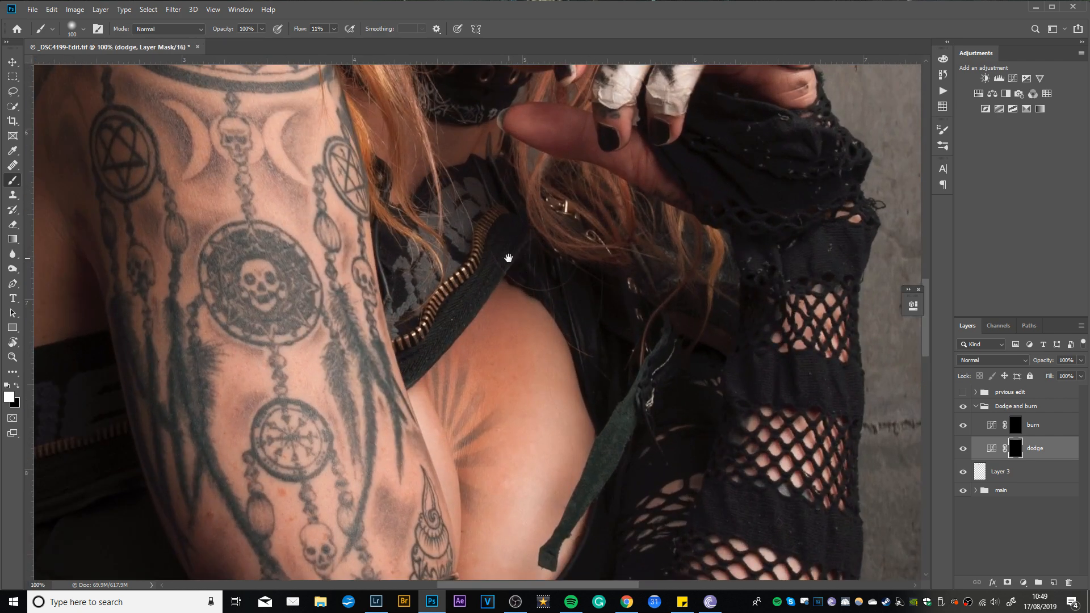
{"action": "left_click_drag", "start_coordinate": [393, 121], "coordinate": [397, 322]}
{"action": "mouse_move", "coordinate": [398, 273]}
{"action": "left_mouse_down"}
{"action": "mouse_move", "coordinate": [421, 185]}
{"action": "mouse_move", "coordinate": [411, 193]}
{"action": "left_mouse_up"}
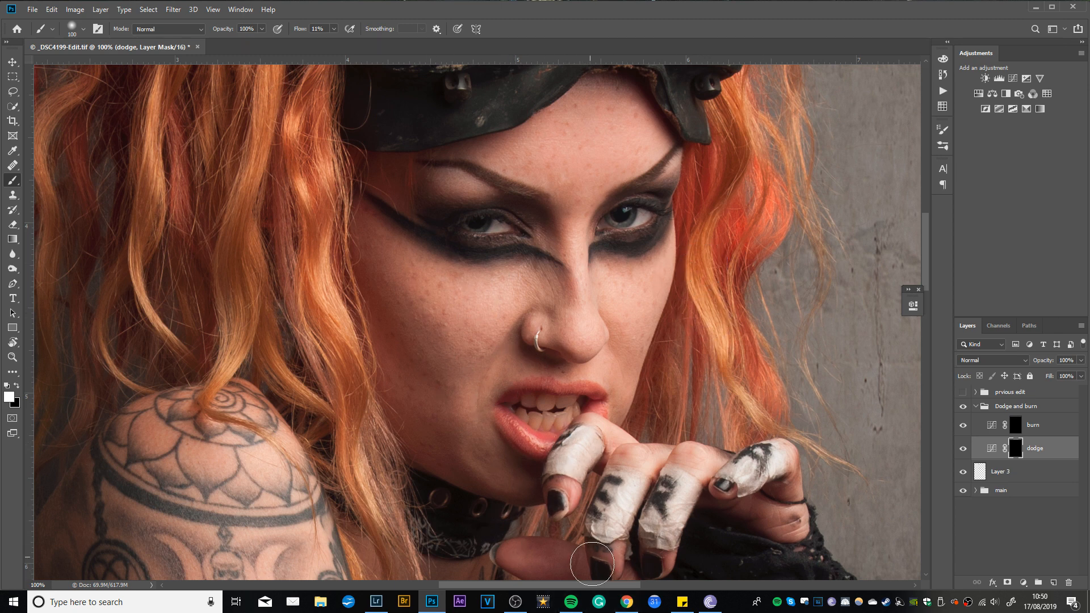
{"action": "left_click", "coordinate": [627, 602]}
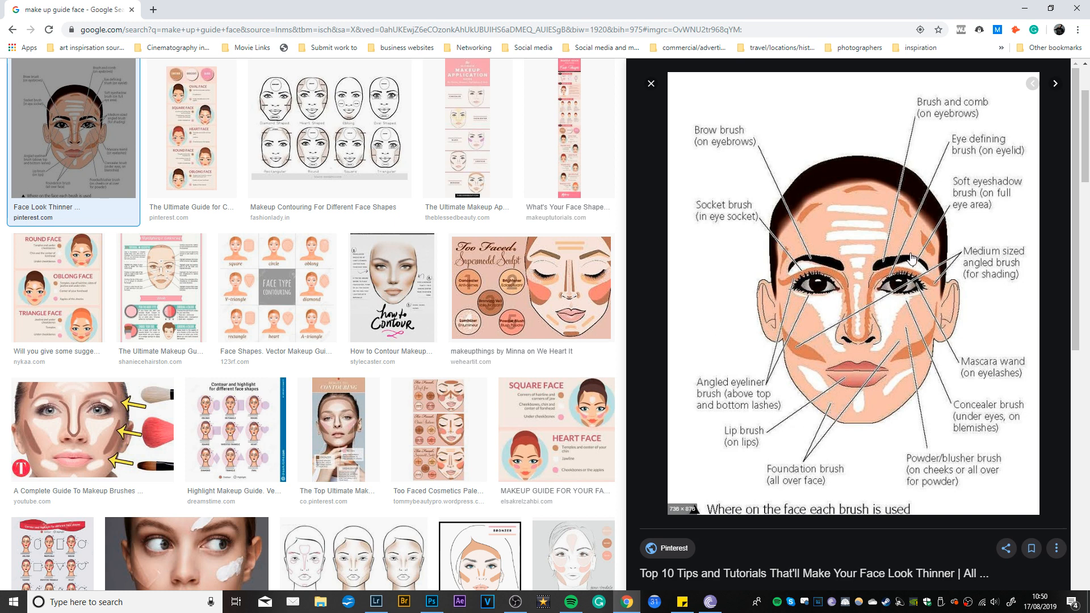
{"action": "left_click", "coordinate": [1025, 9]}
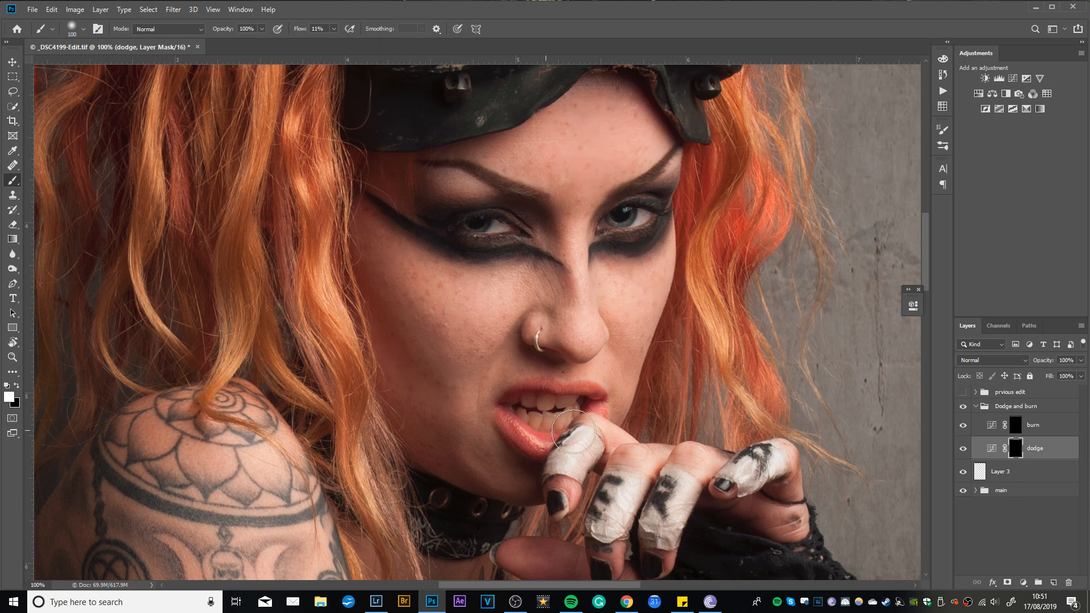
Step: Reduce the brush size to 3 for detailed dodging on the eye on the image's right side
{"action": "key", "text": "bracketleft"}
{"action": "key", "text": "bracketleft"}
{"action": "key", "text": "bracketleft"}
{"action": "key", "text": "bracketleft"}
{"action": "key", "text": "bracketleft"}
{"action": "key", "text": "bracketleft"}
{"action": "key", "text": "bracketleft"}
{"action": "left_click_drag", "start_coordinate": [560, 193], "coordinate": [528, 267]}
{"action": "key", "text": "bracketright"}
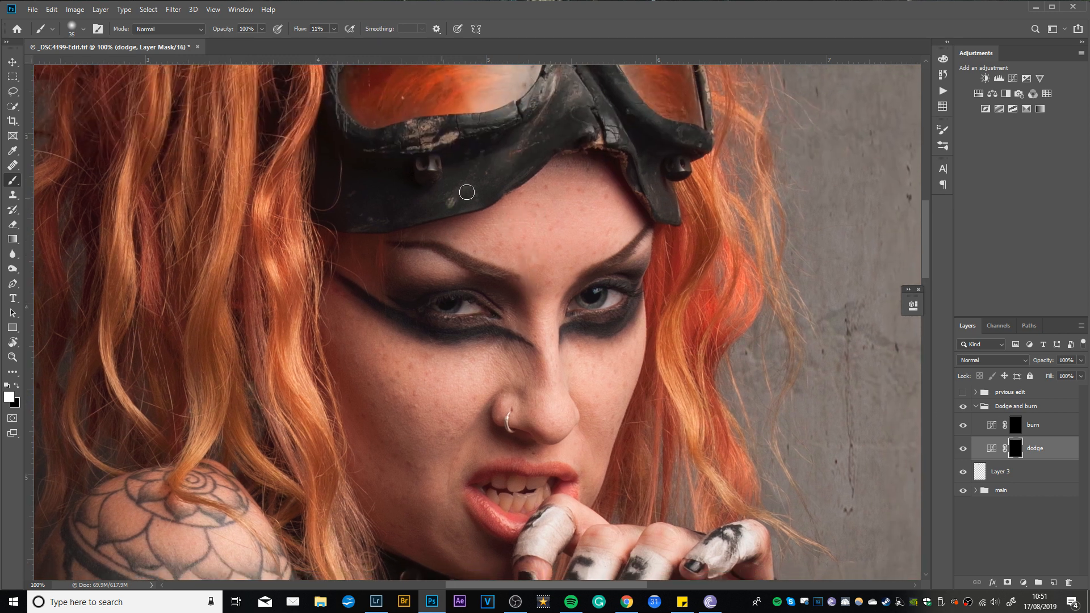
{"action": "key", "text": "bracketleft"}
{"action": "key", "text": "ctrl+plus"}
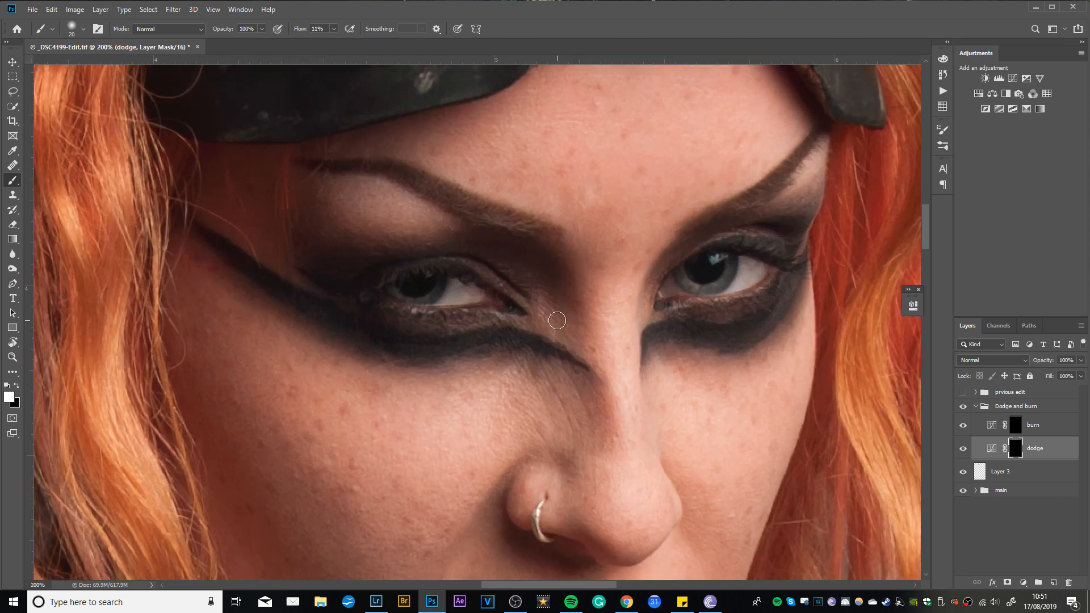
{"action": "left_click_drag", "start_coordinate": [600, 211], "coordinate": [452, 215]}
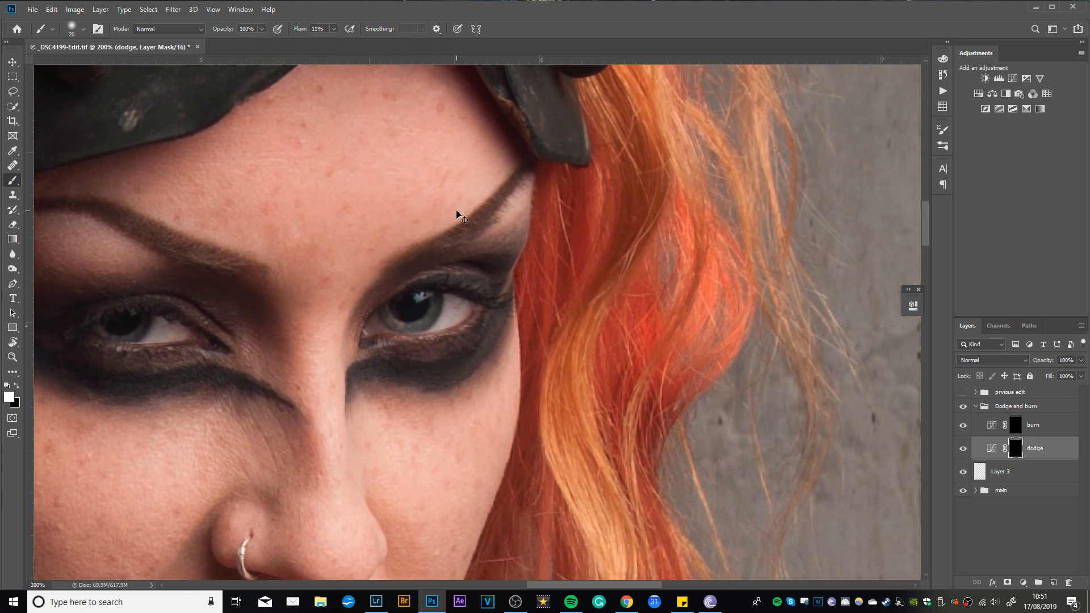
{"action": "key", "text": "ctrl+plus"}
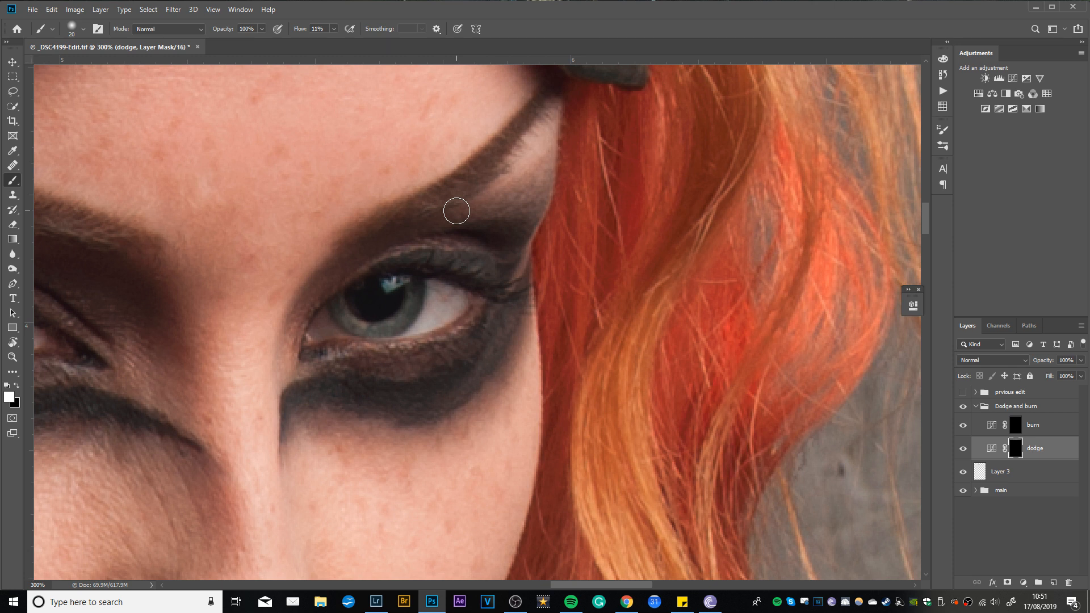
{"action": "key", "text": "bracketleft"}
{"action": "key", "text": "bracketleft"}
{"action": "key", "text": "bracketleft"}
{"action": "key", "text": "bracketleft"}
{"action": "key", "text": "bracketleft"}
{"action": "key", "text": "bracketleft"}
{"action": "key", "text": "bracketright"}
{"action": "key", "text": "bracketright"}
Step: Check the eye area in the context of the whole face and again in close-up
{"action": "scroll", "coordinate": [425, 304], "scroll_direction": "down", "scroll_amount": 5}
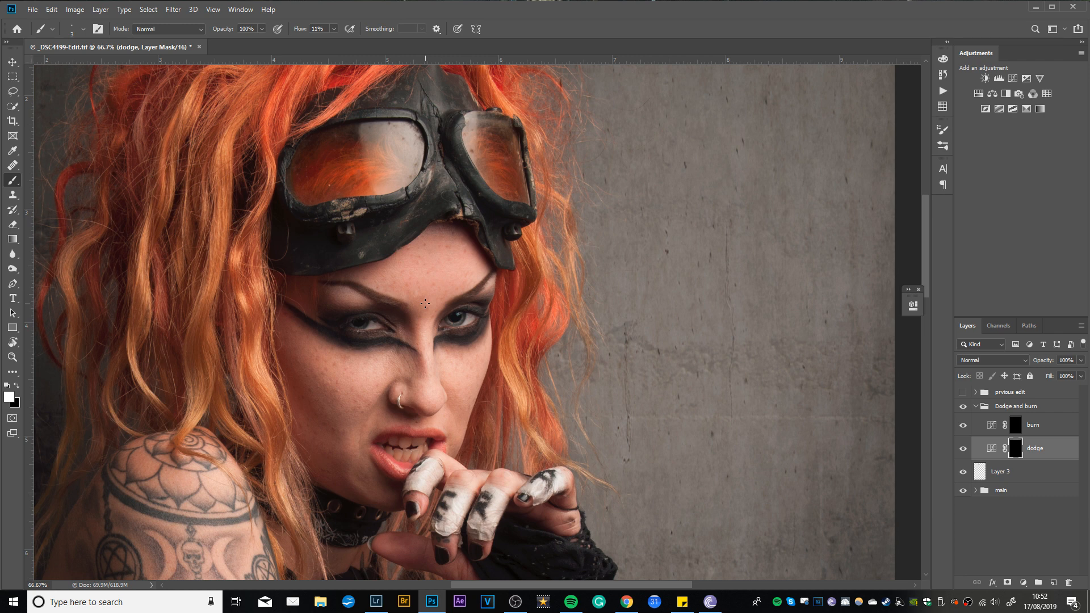
{"action": "key", "text": "ctrl+plus"}
{"action": "key", "text": "ctrl+plus"}
{"action": "key", "text": "ctrl+plus"}
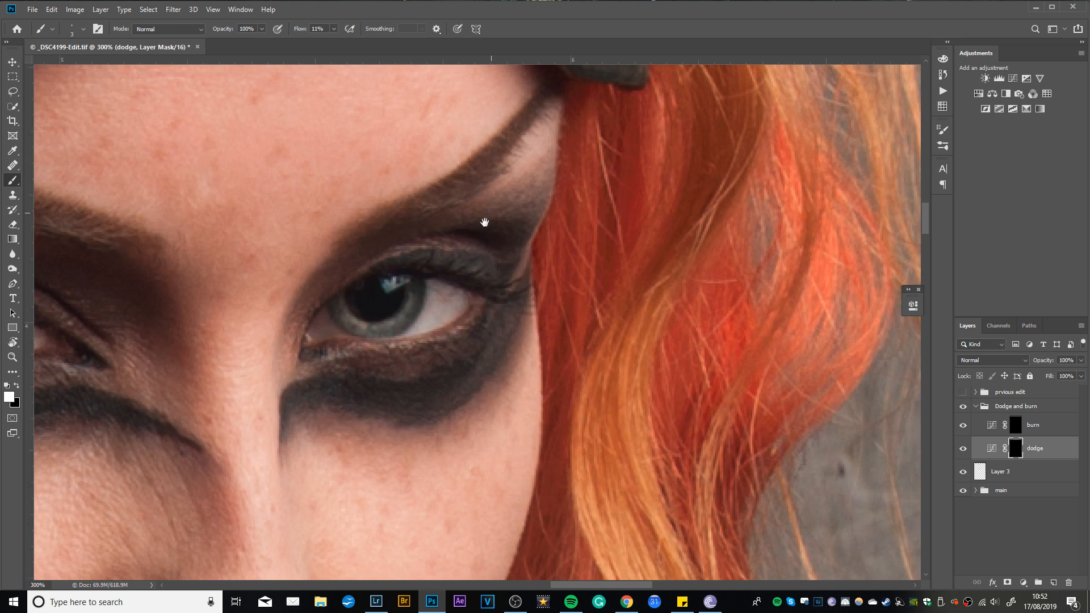
Step: Dodge the iris of the eye on the image's left side with a brush of about size 4
{"action": "left_click_drag", "start_coordinate": [485, 222], "coordinate": [647, 194]}
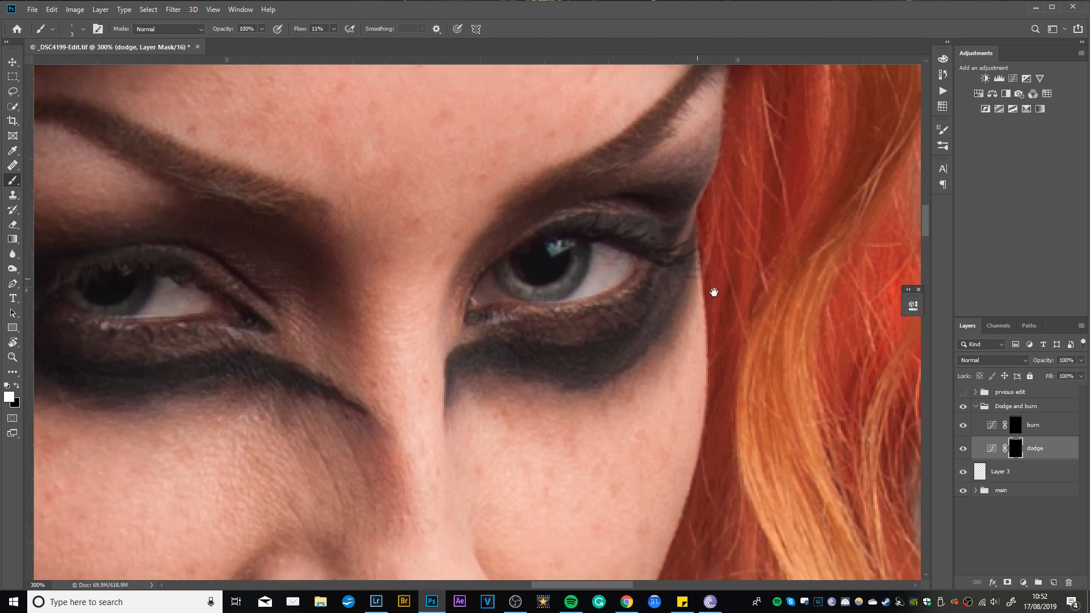
{"action": "mouse_move", "coordinate": [360, 293]}
{"action": "left_mouse_down"}
{"action": "mouse_move", "coordinate": [578, 326]}
{"action": "mouse_move", "coordinate": [507, 319]}
{"action": "left_mouse_up"}
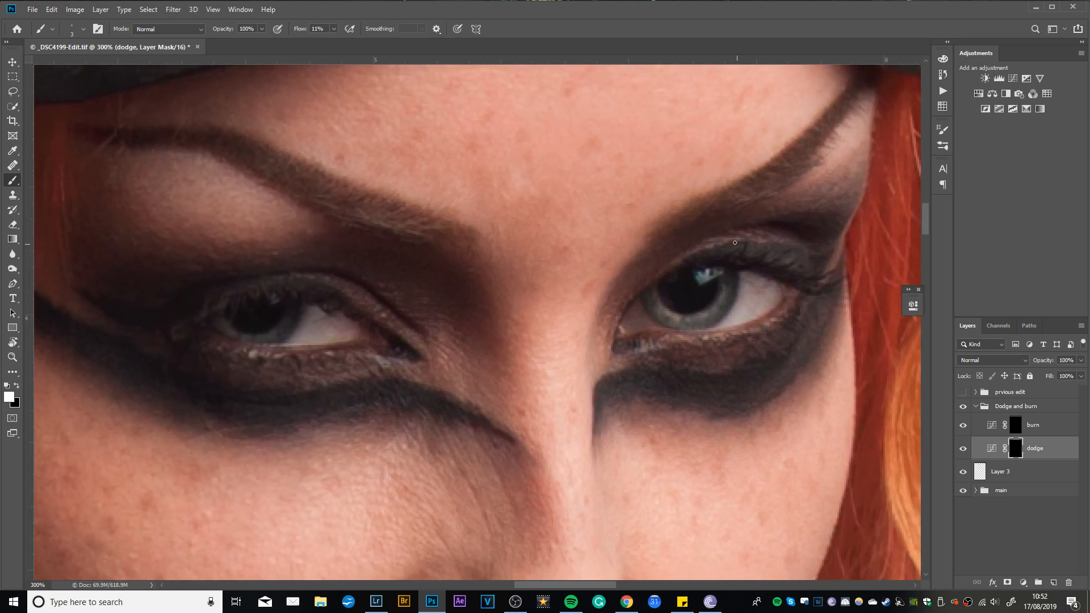
{"action": "key", "text": "bracketright"}
{"action": "key", "text": "bracketright"}
{"action": "key", "text": "bracketleft"}
{"action": "left_click_drag", "start_coordinate": [263, 336], "coordinate": [286, 322]}
{"action": "key", "text": "bracketright"}
{"action": "key", "text": "bracketright"}
{"action": "right_click", "coordinate": [274, 335]}
{"action": "key", "text": "Escape"}
{"action": "left_click_drag", "start_coordinate": [387, 348], "coordinate": [319, 336]}
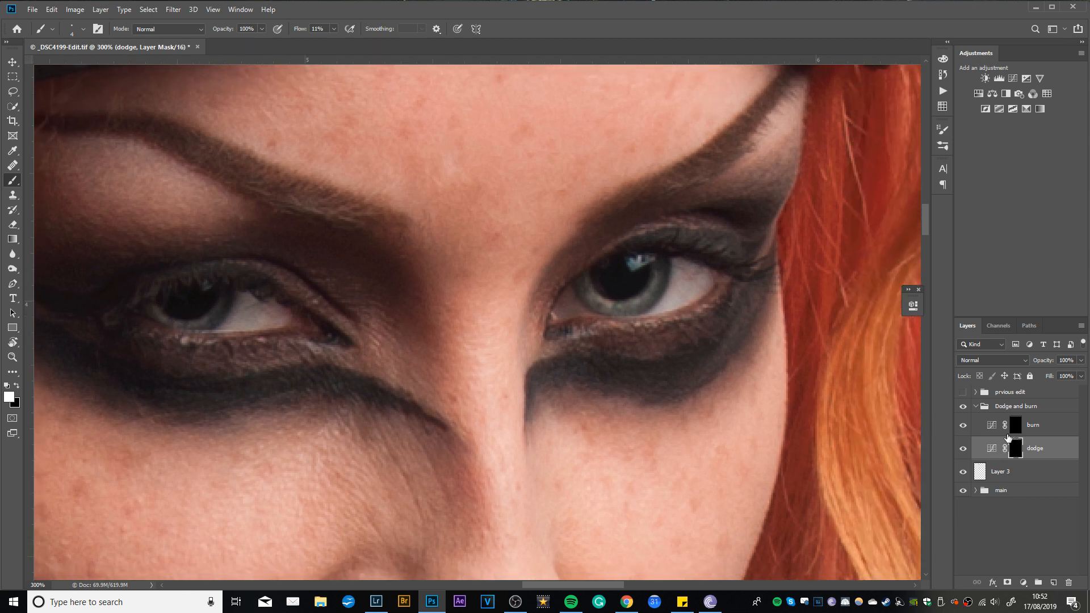
Step: Dodge the fine details around the lashes and outer corner of the eye on the image's right side with a size 4 brush
{"action": "mouse_move", "coordinate": [562, 308]}
{"action": "left_mouse_down"}
{"action": "mouse_move", "coordinate": [518, 340]}
{"action": "mouse_move", "coordinate": [420, 292]}
{"action": "left_mouse_up"}
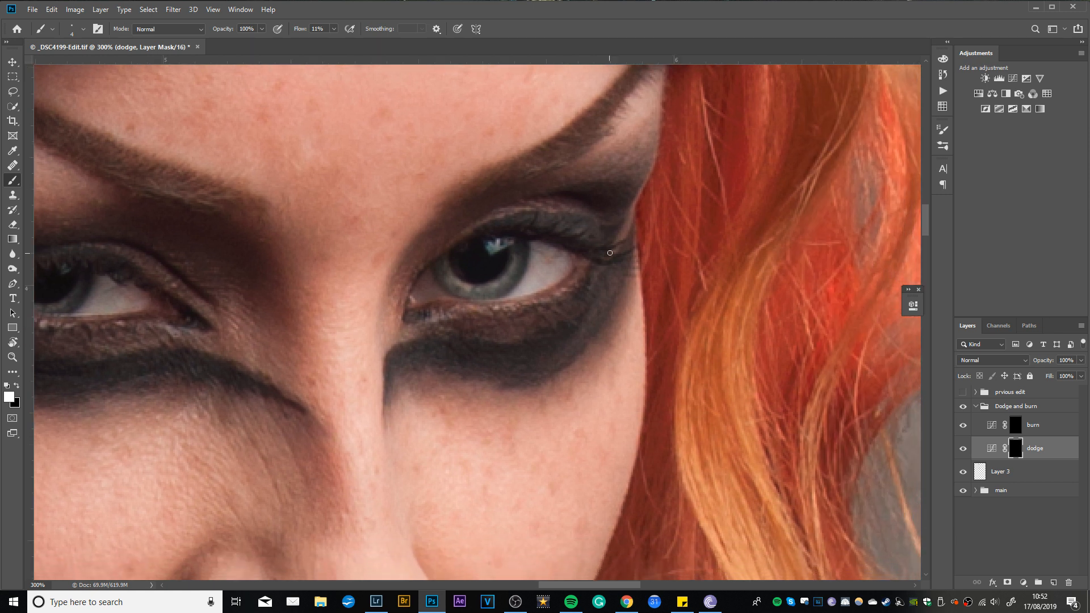
{"action": "key", "text": "bracketleft"}
{"action": "key", "text": "bracketright"}
Step: Dodge the eyelid and inner corner of the eye on the image's left side with a brush of about size 4
{"action": "left_click_drag", "start_coordinate": [223, 271], "coordinate": [513, 311]}
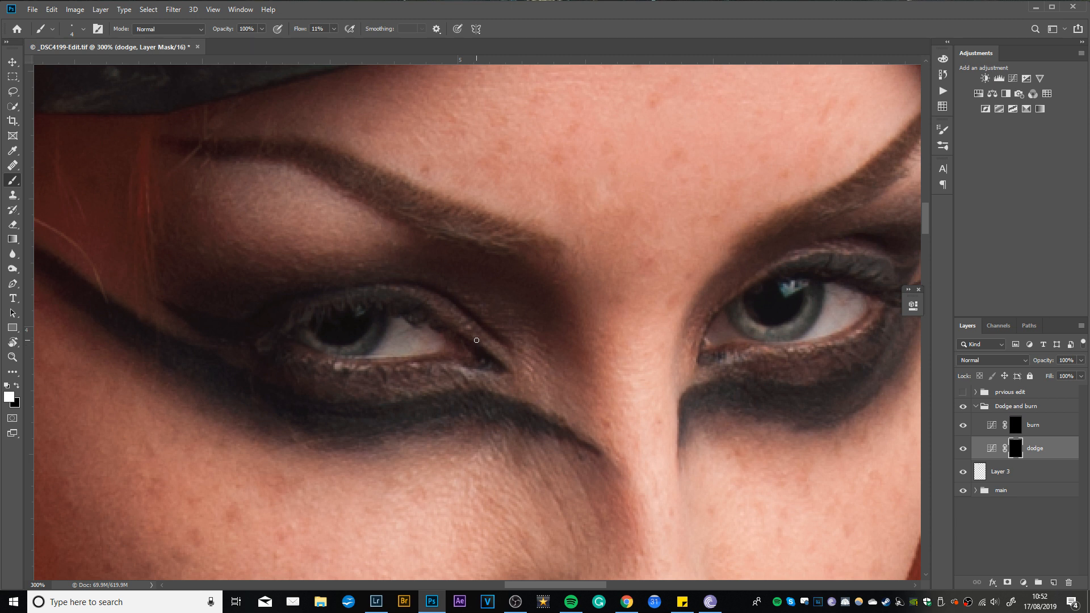
{"action": "key", "text": "bracketright"}
{"action": "key", "text": "bracketright"}
{"action": "key", "text": "bracketleft"}
{"action": "key", "text": "ctrl+minus"}
{"action": "key", "text": "ctrl+minus"}
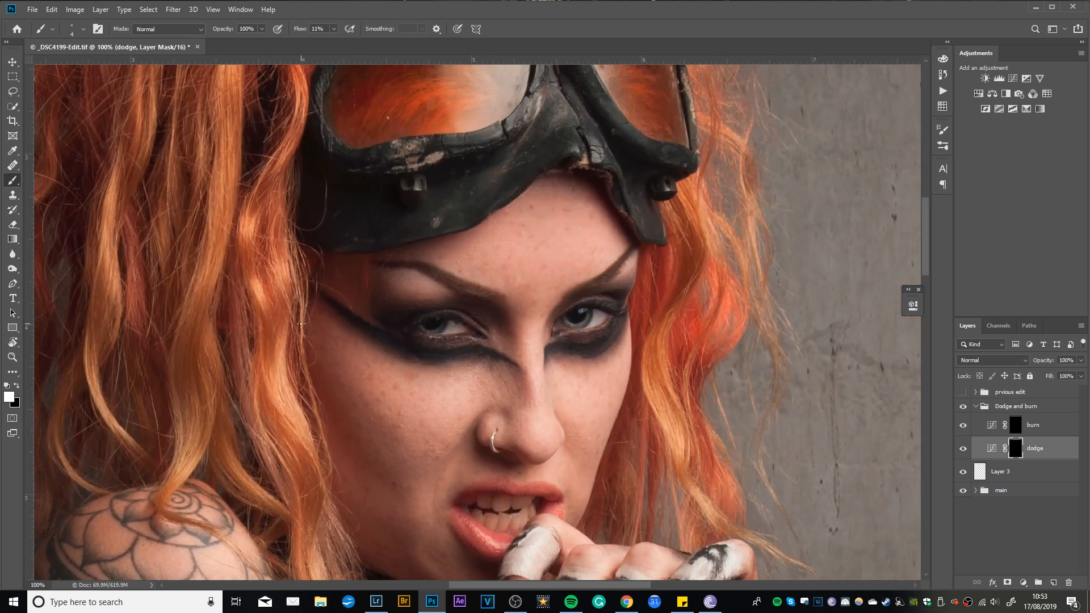
Step: Enlarge the brush to 60 and dodge the centre of the forehead above the eyebrows
{"action": "key", "text": "bracketright"}
{"action": "key", "text": "bracketright"}
{"action": "key", "text": "bracketright"}
{"action": "key", "text": "bracketleft"}
{"action": "key", "text": "bracketleft"}
{"action": "key", "text": "bracketleft"}
{"action": "key", "text": "bracketright"}
{"action": "key", "text": "bracketright"}
{"action": "key", "text": "bracketright"}
{"action": "key", "text": "bracketright"}
{"action": "key", "text": "bracketright"}
{"action": "key", "text": "bracketright"}
{"action": "key", "text": "bracketright"}
{"action": "key", "text": "bracketright"}
{"action": "key", "text": "bracketright"}
{"action": "key", "text": "bracketright"}
{"action": "key", "text": "bracketright"}
{"action": "key", "text": "bracketright"}
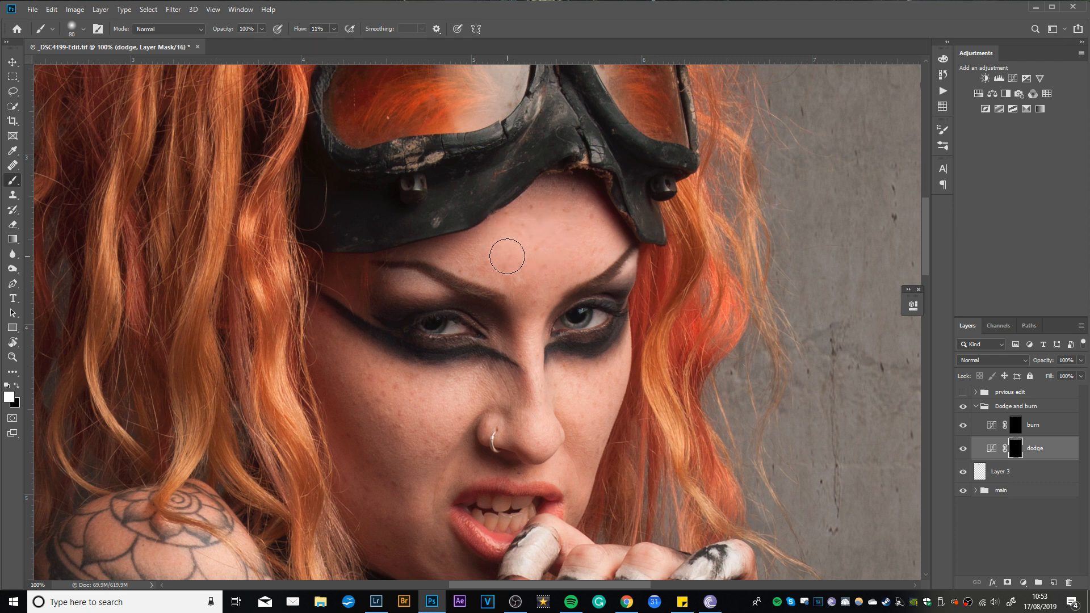
Step: Reduce the brush size to 30 and below to dodge the highlight along the bridge of the nose
{"action": "key", "text": "bracketleft"}
{"action": "key", "text": "bracketleft"}
{"action": "key", "text": "bracketleft"}
{"action": "key", "text": "bracketleft"}
{"action": "key", "text": "bracketleft"}
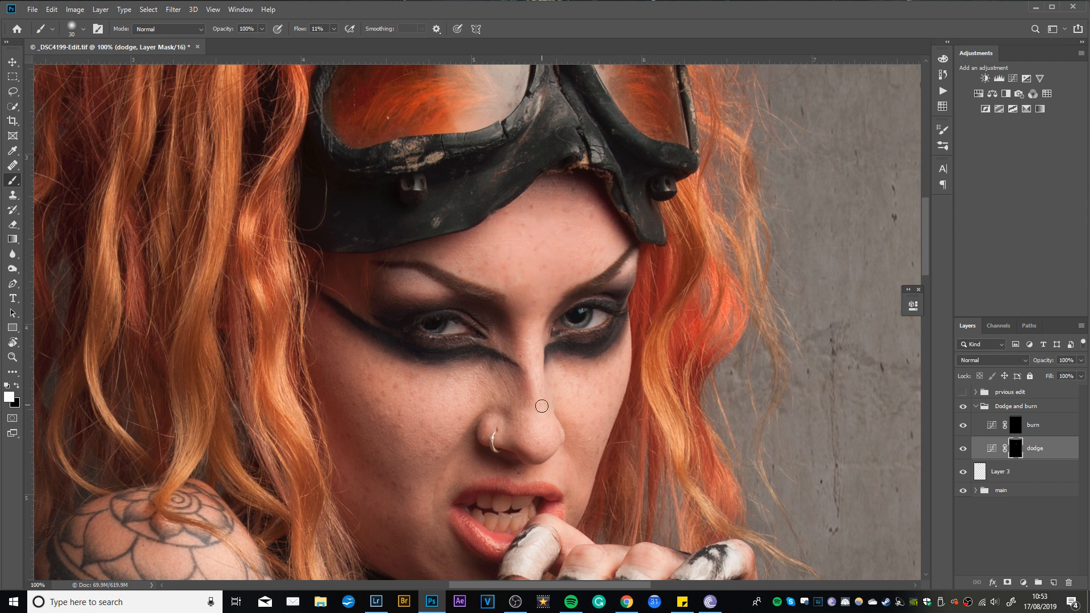
{"action": "key", "text": "bracketleft"}
{"action": "key", "text": "bracketleft"}
{"action": "key", "text": "bracketright"}
{"action": "key", "text": "bracketleft"}
{"action": "key", "text": "bracketleft"}
Step: Enlarge the brush to 60 to dodge the cheek and the skin beside the nose and upper lip
{"action": "key", "text": "bracketright"}
{"action": "key", "text": "bracketright"}
{"action": "key", "text": "bracketright"}
{"action": "key", "text": "bracketright"}
{"action": "key", "text": "bracketright"}
{"action": "key", "text": "bracketright"}
{"action": "key", "text": "bracketright"}
{"action": "key", "text": "bracketright"}
{"action": "key", "text": "bracketright"}
{"action": "key", "text": "bracketright"}
{"action": "mouse_move", "coordinate": [618, 401]}
{"action": "left_mouse_down"}
{"action": "mouse_move", "coordinate": [647, 296]}
{"action": "mouse_move", "coordinate": [620, 307]}
{"action": "mouse_move", "coordinate": [545, 386]}
{"action": "mouse_move", "coordinate": [469, 366]}
{"action": "mouse_move", "coordinate": [585, 365]}
{"action": "left_mouse_up"}
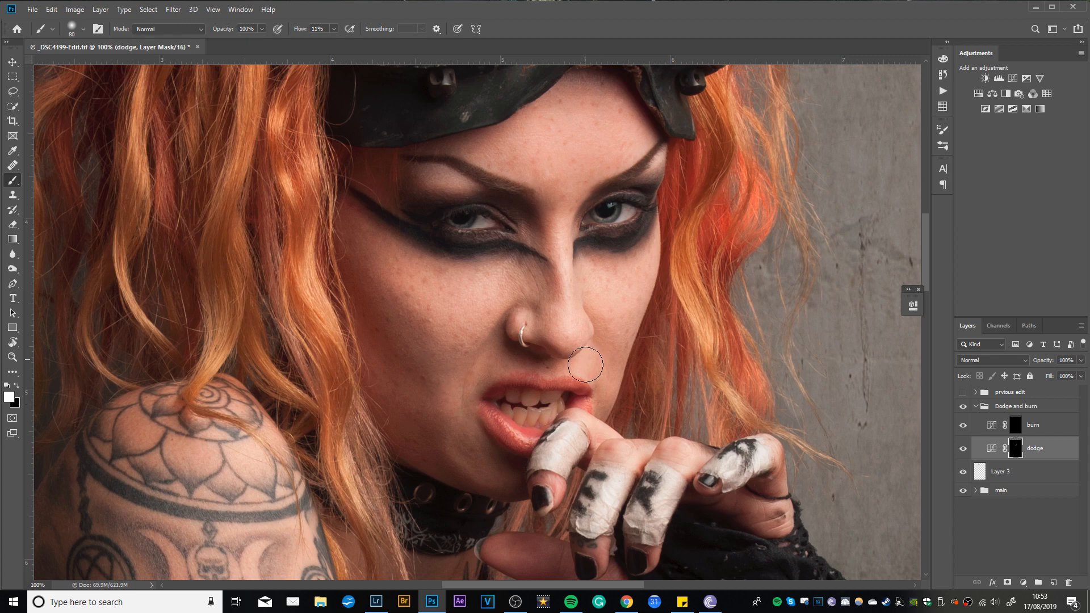
Step: Dodge the details around the nostril and nose ring with a much smaller brush
{"action": "key", "text": "ctrl+plus"}
{"action": "key", "text": "ctrl+plus"}
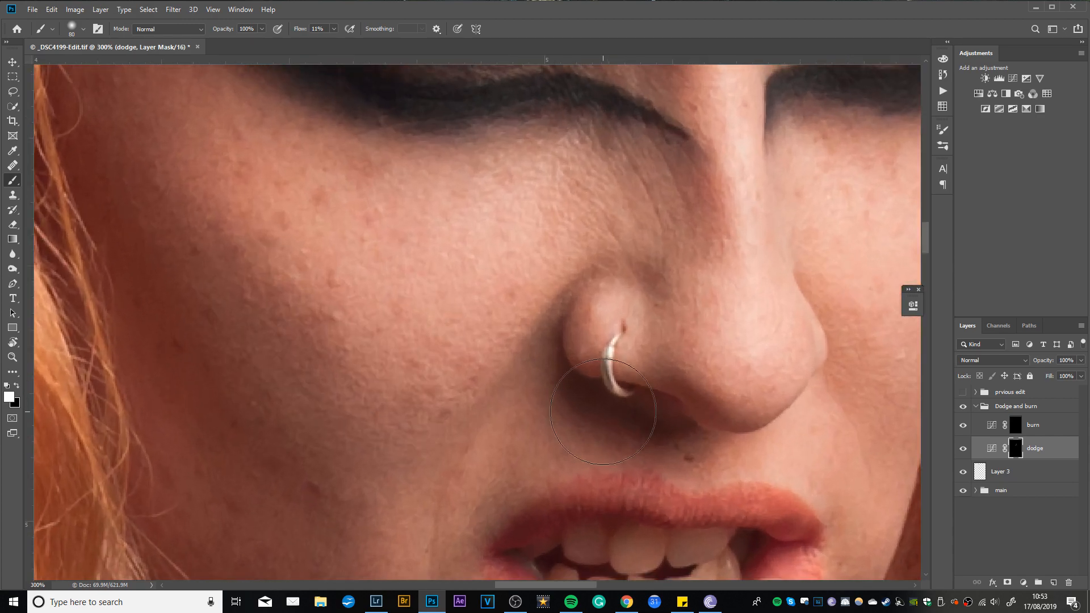
{"action": "mouse_move", "coordinate": [603, 411]}
{"action": "left_mouse_down"}
{"action": "mouse_move", "coordinate": [303, 74]}
{"action": "mouse_move", "coordinate": [306, 99]}
{"action": "left_mouse_up"}
{"action": "key", "text": "bracketleft"}
{"action": "key", "text": "bracketleft"}
{"action": "key", "text": "bracketleft"}
{"action": "key", "text": "bracketleft"}
{"action": "key", "text": "bracketleft"}
{"action": "key", "text": "bracketleft"}
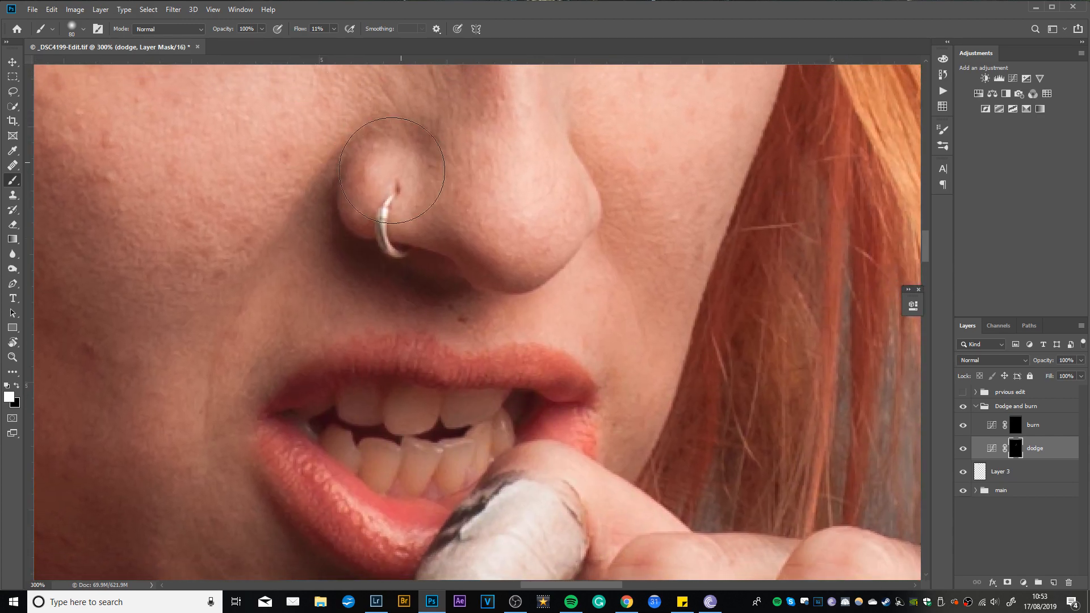
{"action": "key", "text": "bracketleft"}
{"action": "key", "text": "bracketleft"}
{"action": "key", "text": "bracketleft"}
{"action": "key", "text": "bracketleft"}
Step: Adjust the brush to size 15 to dodge the underside of the nose tip
{"action": "key", "text": "bracketright"}
{"action": "key", "text": "bracketright"}
{"action": "key", "text": "bracketright"}
{"action": "key", "text": "bracketright"}
{"action": "key", "text": "bracketright"}
{"action": "key", "text": "bracketright"}
{"action": "key", "text": "bracketright"}
{"action": "key", "text": "bracketright"}
{"action": "key", "text": "bracketleft"}
{"action": "key", "text": "bracketleft"}
{"action": "key", "text": "bracketleft"}
{"action": "key", "text": "bracketleft"}
{"action": "key", "text": "bracketleft"}
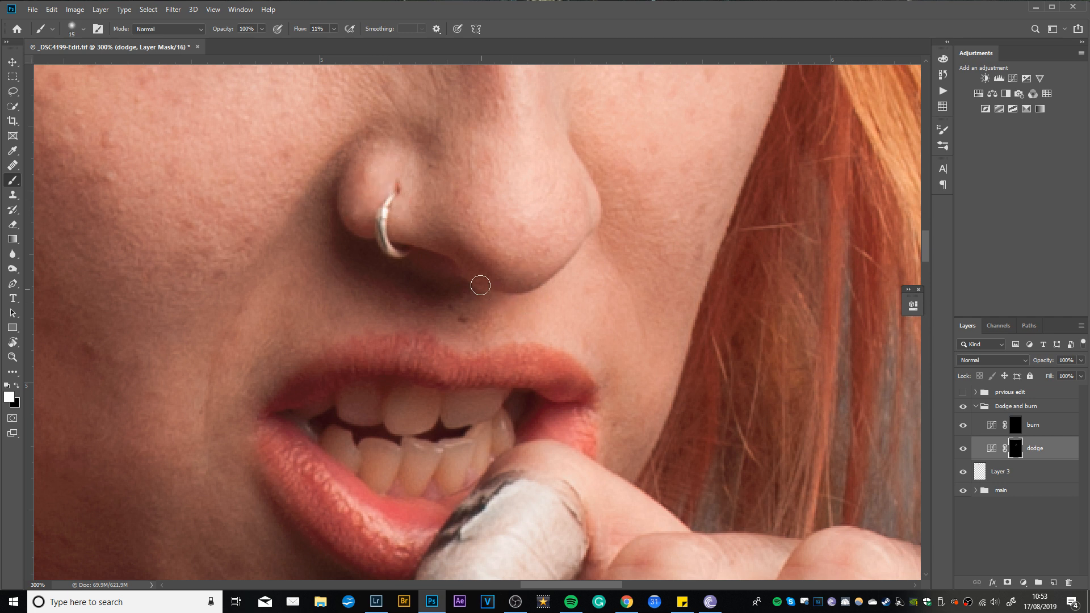
Step: Dodge the outer edge of the nose on the image's right side with a size 7 brush
{"action": "key", "text": "bracketleft"}
{"action": "key", "text": "bracketleft"}
{"action": "key", "text": "bracketleft"}
{"action": "key", "text": "bracketleft"}
{"action": "key", "text": "bracketleft"}
{"action": "key", "text": "bracketright"}
{"action": "key", "text": "bracketright"}
{"action": "left_click_drag", "start_coordinate": [595, 199], "coordinate": [587, 225]}
Step: Dodge the teeth, reducing the brush to size 5 for those near the mouth corner on the image's left side
{"action": "left_click_drag", "start_coordinate": [441, 362], "coordinate": [574, 302]}
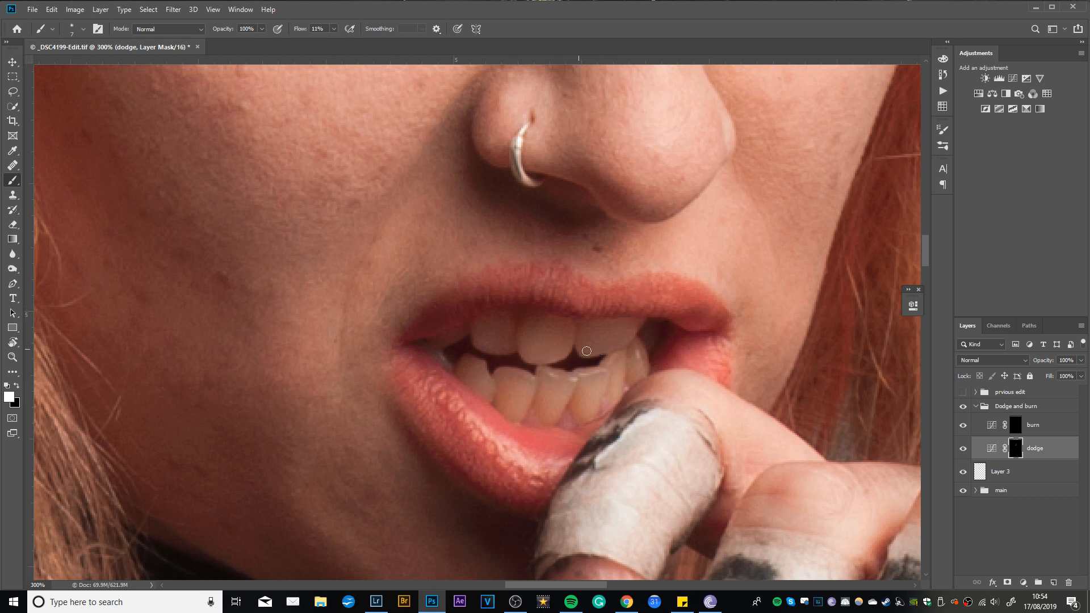
{"action": "key", "text": "bracketright"}
{"action": "key", "text": "bracketright"}
{"action": "key", "text": "bracketright"}
{"action": "key", "text": "bracketleft"}
{"action": "key", "text": "bracketleft"}
{"action": "key", "text": "bracketleft"}
{"action": "key", "text": "bracketleft"}
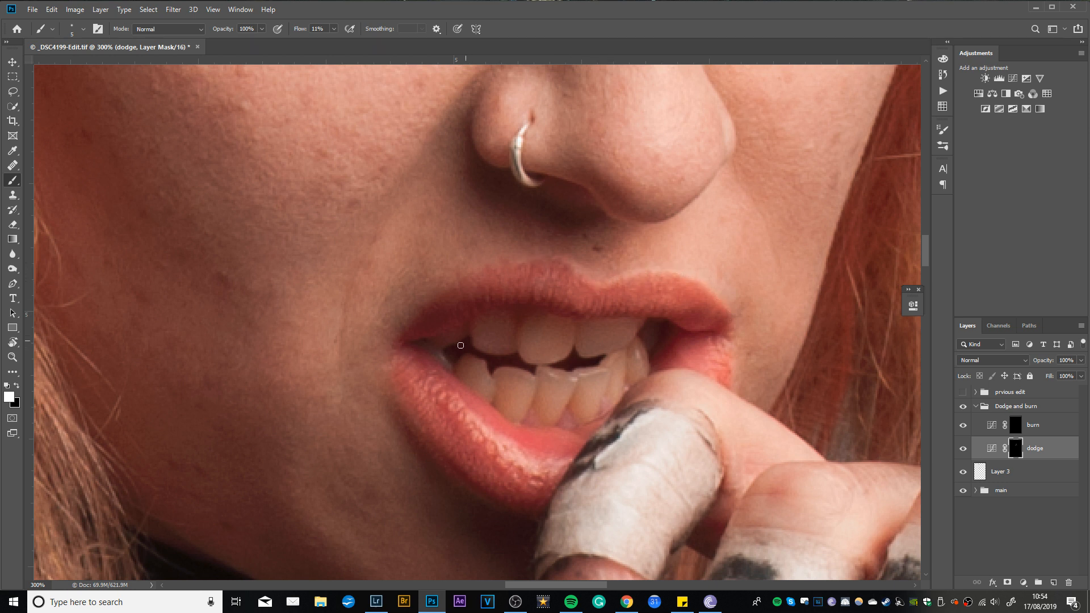
Step: Dodge the highlights on the lower lip, enlarging the brush to size 9
{"action": "key", "text": "bracketright"}
{"action": "key", "text": "bracketright"}
{"action": "key", "text": "bracketright"}
{"action": "key", "text": "bracketleft"}
{"action": "key", "text": "bracketleft"}
{"action": "key", "text": "bracketleft"}
{"action": "key", "text": "bracketleft"}
{"action": "key", "text": "bracketright"}
{"action": "key", "text": "bracketright"}
{"action": "key", "text": "bracketright"}
{"action": "key", "text": "bracketright"}
{"action": "key", "text": "bracketright"}
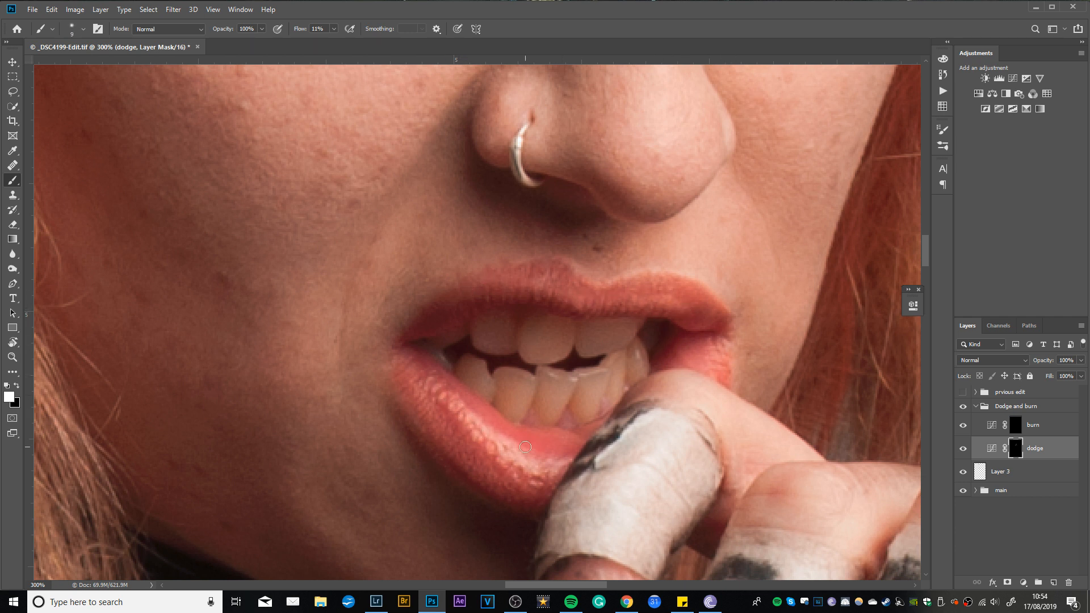
Step: Dodge the lower teeth with a fine brush of about size 6
{"action": "key", "text": "bracketleft"}
{"action": "key", "text": "bracketleft"}
{"action": "key", "text": "bracketleft"}
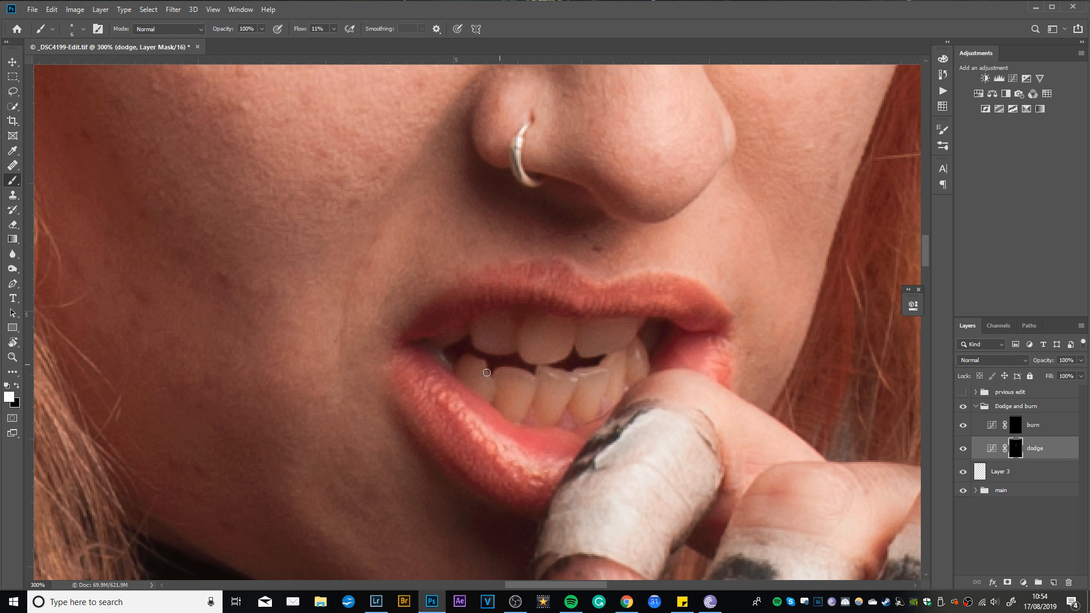
{"action": "key", "text": "bracketright"}
{"action": "key", "text": "bracketright"}
{"action": "key", "text": "bracketright"}
{"action": "key", "text": "bracketleft"}
{"action": "key", "text": "bracketleft"}
{"action": "key", "text": "bracketleft"}
Step: Dodge the upper teeth with a size 9 brush and the lower teeth beside the finger with size 7
{"action": "key", "text": "bracketright"}
{"action": "key", "text": "bracketright"}
{"action": "key", "text": "bracketright"}
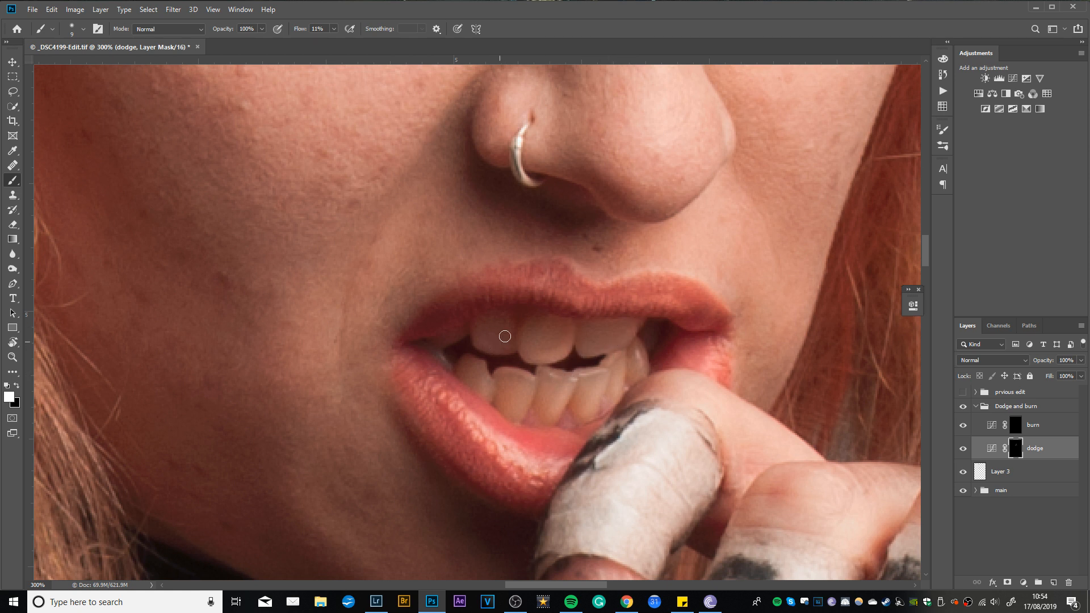
{"action": "key", "text": "bracketleft"}
{"action": "key", "text": "bracketleft"}
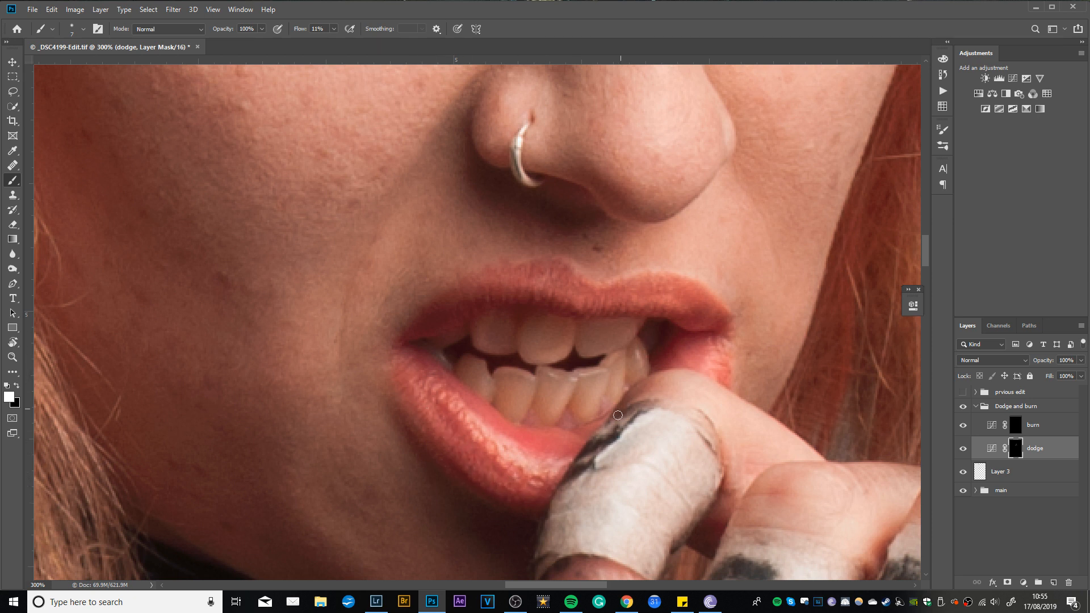
Step: Examine the dodging in the context of the whole portrait and of the face at 100% zoom
{"action": "key", "text": "ctrl+minus"}
{"action": "key", "text": "ctrl+minus"}
{"action": "key", "text": "ctrl+minus"}
{"action": "key", "text": "ctrl+minus"}
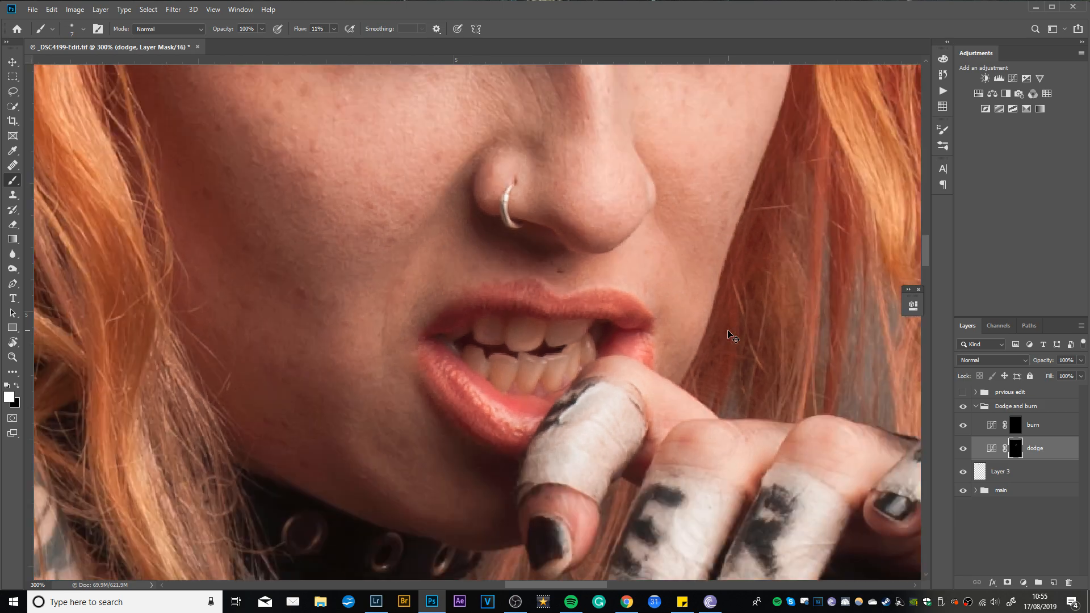
{"action": "key", "text": "ctrl+minus"}
{"action": "key", "text": "ctrl+minus"}
{"action": "key", "text": "ctrl+minus"}
{"action": "key", "text": "ctrl+minus"}
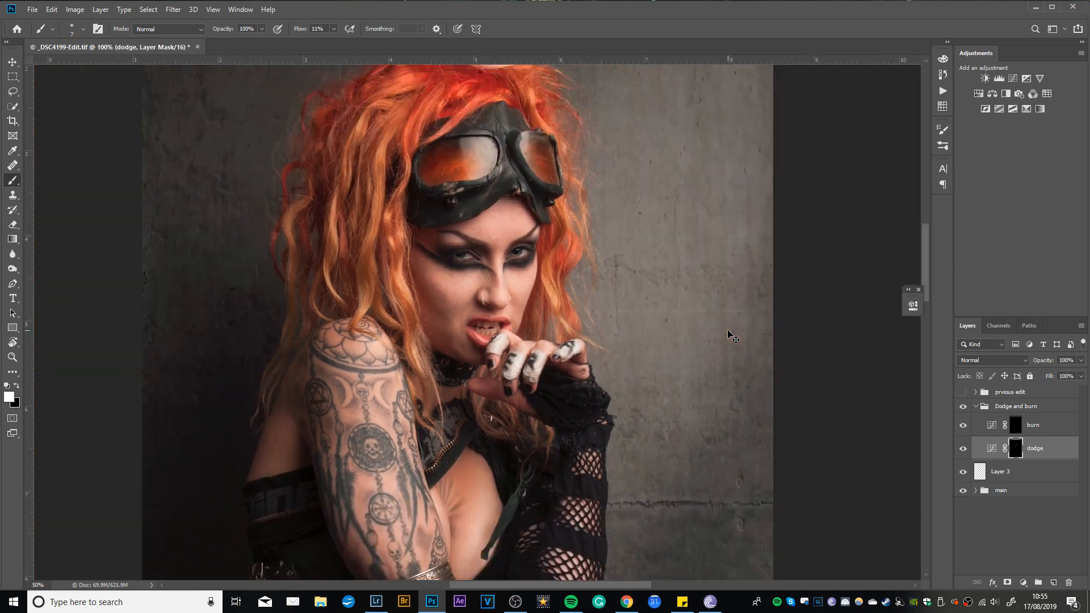
{"action": "key", "text": "ctrl+plus"}
{"action": "key", "text": "ctrl+plus"}
{"action": "key", "text": "ctrl+plus"}
{"action": "key", "text": "ctrl+plus"}
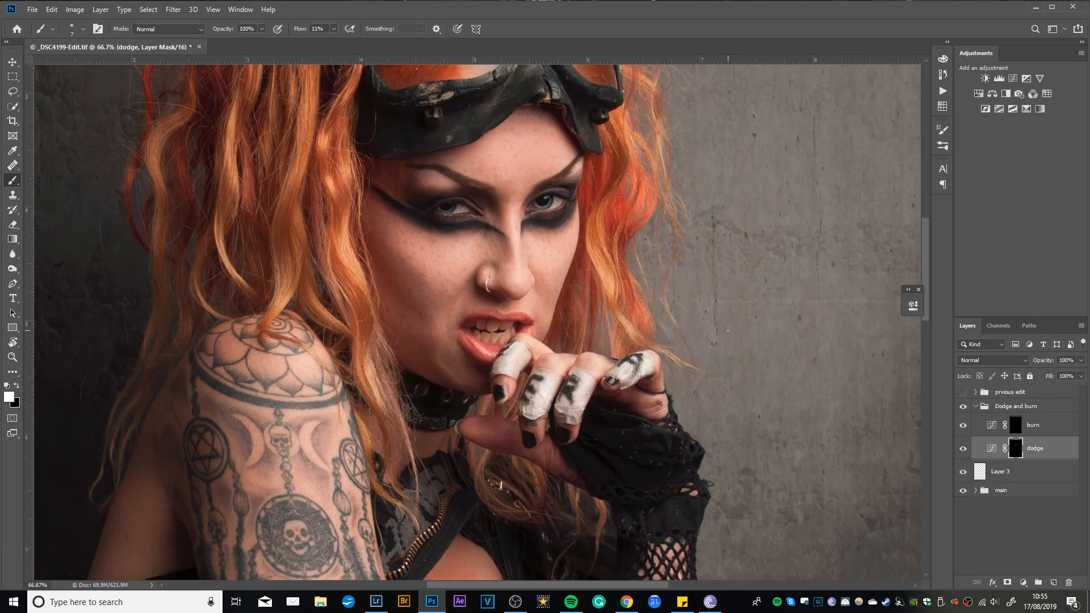
{"action": "key", "text": "ctrl+plus"}
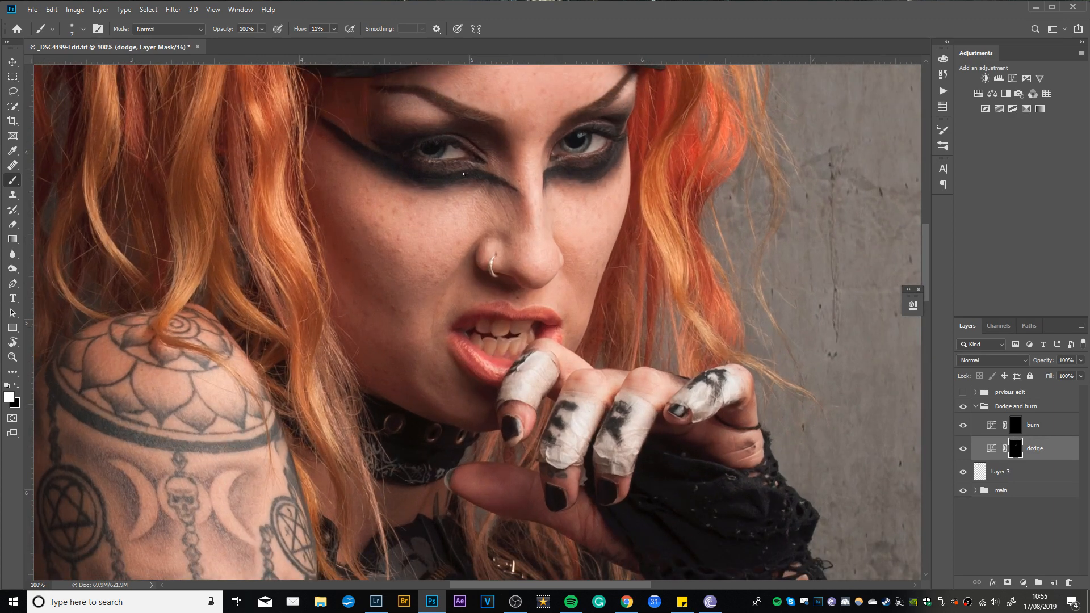
Step: Enlarge the brush to 15 over the jawline on the dodge mask and switch the foreground colour to black
{"action": "left_click_drag", "start_coordinate": [500, 203], "coordinate": [463, 290]}
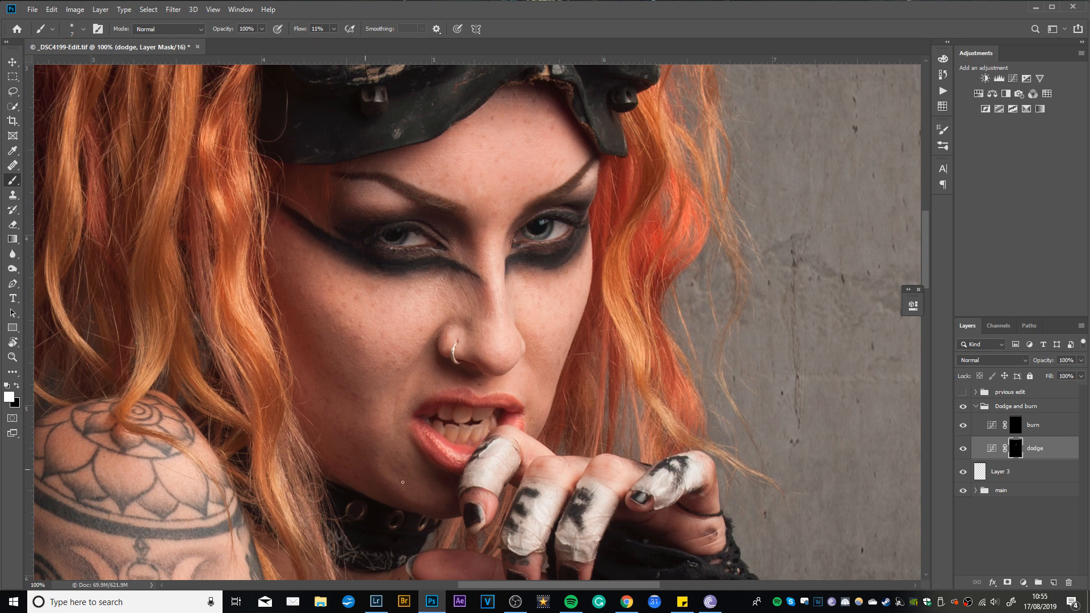
{"action": "key", "text": "bracketright"}
{"action": "key", "text": "bracketright"}
{"action": "key", "text": "bracketright"}
{"action": "key", "text": "bracketright"}
{"action": "key", "text": "bracketright"}
{"action": "key", "text": "x"}
{"action": "key", "text": "bracketleft"}
{"action": "key", "text": "bracketleft"}
{"action": "key", "text": "bracketright"}
Step: Select the burn layer's mask and set up a white size 35 brush for shading around the eye on the image's right side
{"action": "left_click", "coordinate": [1013, 429]}
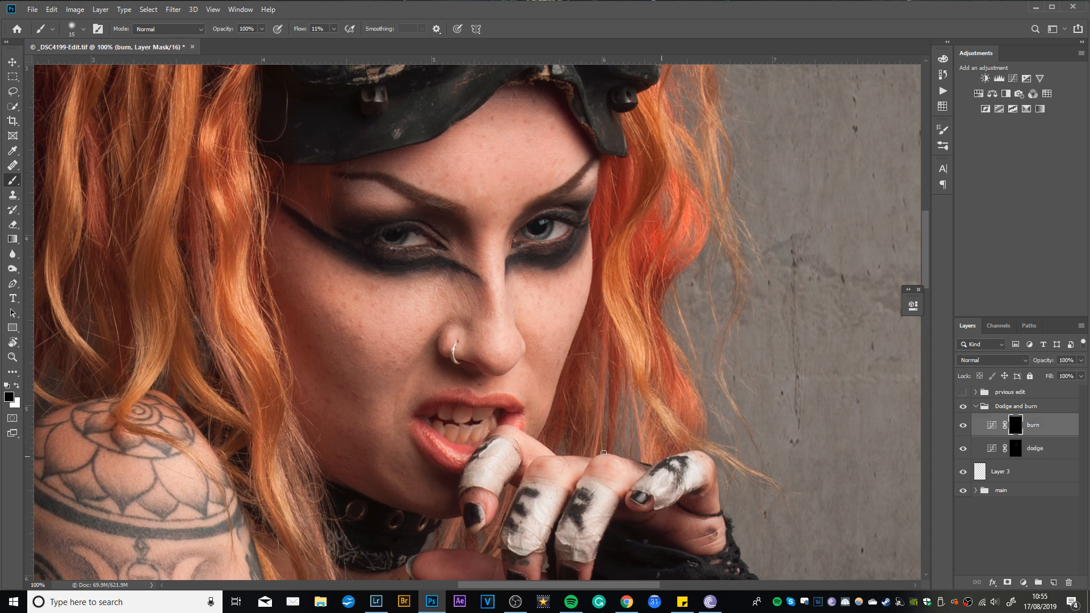
{"action": "key", "text": "x"}
{"action": "key", "text": "bracketright"}
{"action": "key", "text": "bracketright"}
{"action": "key", "text": "ctrl+plus"}
{"action": "key", "text": "ctrl+plus"}
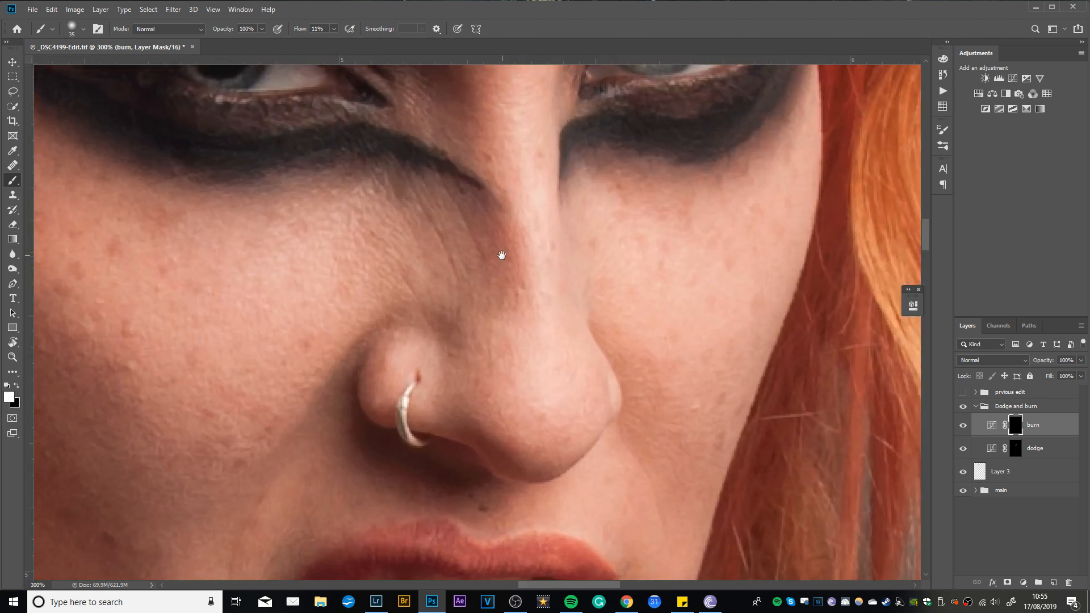
{"action": "left_click_drag", "start_coordinate": [555, 170], "coordinate": [304, 559]}
{"action": "left_click_drag", "start_coordinate": [639, 153], "coordinate": [643, 134]}
{"action": "left_click_drag", "start_coordinate": [552, 251], "coordinate": [657, 128]}
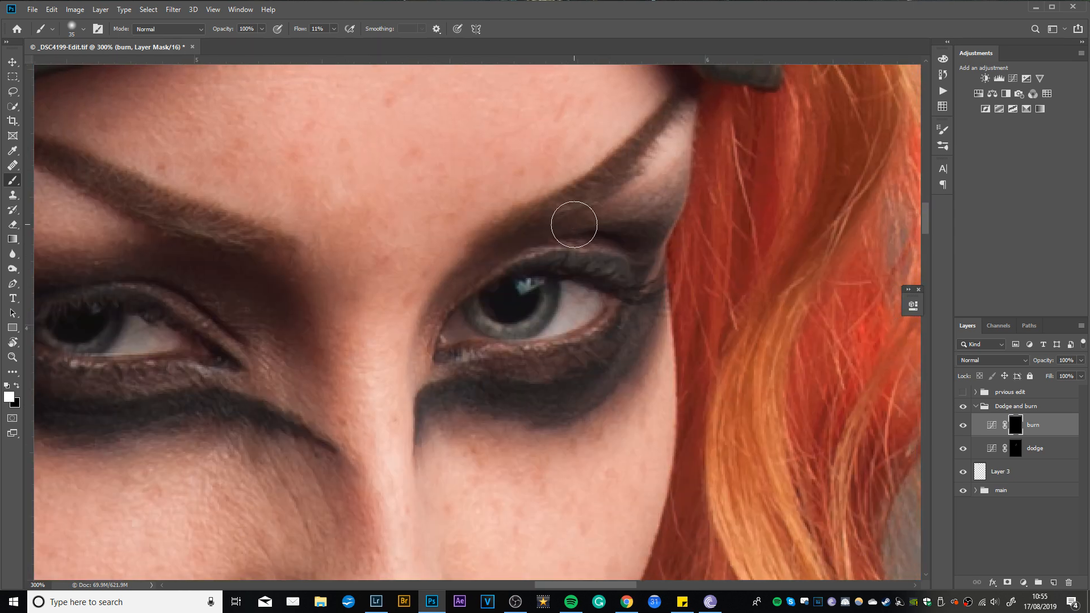
Step: Burn the upper eyelid, crease and lash line of the eye on the image's right side, varying the brush size up to 25
{"action": "key", "text": "bracketleft"}
{"action": "key", "text": "bracketleft"}
{"action": "key", "text": "bracketleft"}
{"action": "key", "text": "bracketleft"}
{"action": "key", "text": "bracketleft"}
{"action": "key", "text": "bracketleft"}
{"action": "key", "text": "bracketleft"}
{"action": "key", "text": "bracketleft"}
{"action": "key", "text": "bracketleft"}
{"action": "key", "text": "bracketleft"}
{"action": "key", "text": "bracketleft"}
{"action": "key", "text": "bracketleft"}
{"action": "key", "text": "bracketright"}
{"action": "key", "text": "bracketright"}
{"action": "key", "text": "bracketright"}
{"action": "key", "text": "bracketright"}
{"action": "key", "text": "bracketleft"}
{"action": "key", "text": "bracketleft"}
{"action": "key", "text": "bracketleft"}
{"action": "key", "text": "bracketright"}
{"action": "key", "text": "bracketright"}
{"action": "key", "text": "bracketright"}
{"action": "key", "text": "bracketright"}
{"action": "key", "text": "bracketright"}
{"action": "key", "text": "bracketright"}
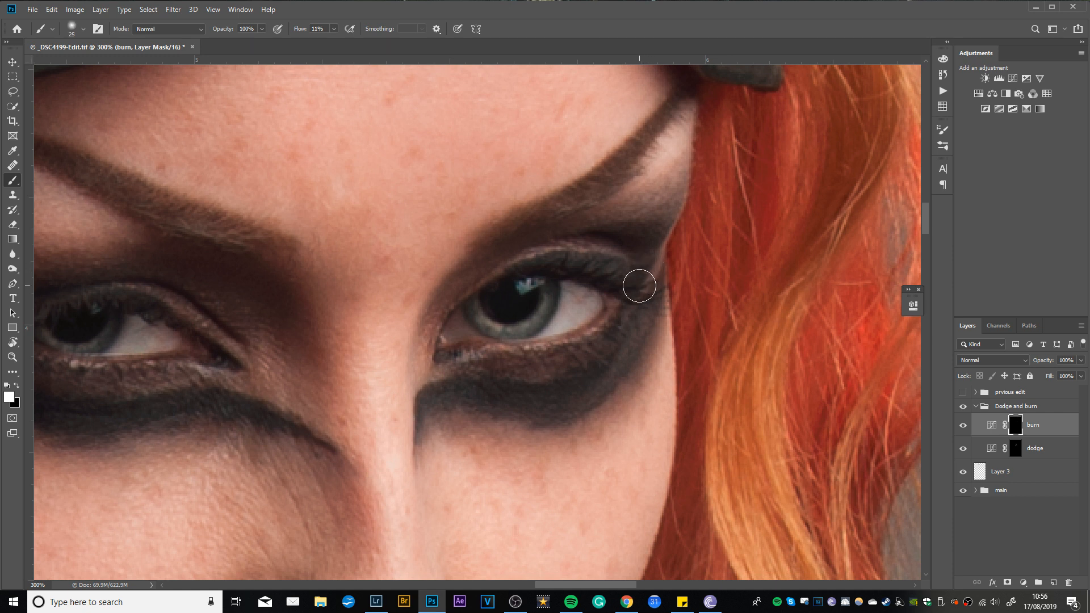
Step: Burn the outer lower lid of that eye with a size 10 brush and the dark makeup beneath it with size 25
{"action": "key", "text": "bracketleft"}
{"action": "key", "text": "bracketleft"}
{"action": "key", "text": "bracketleft"}
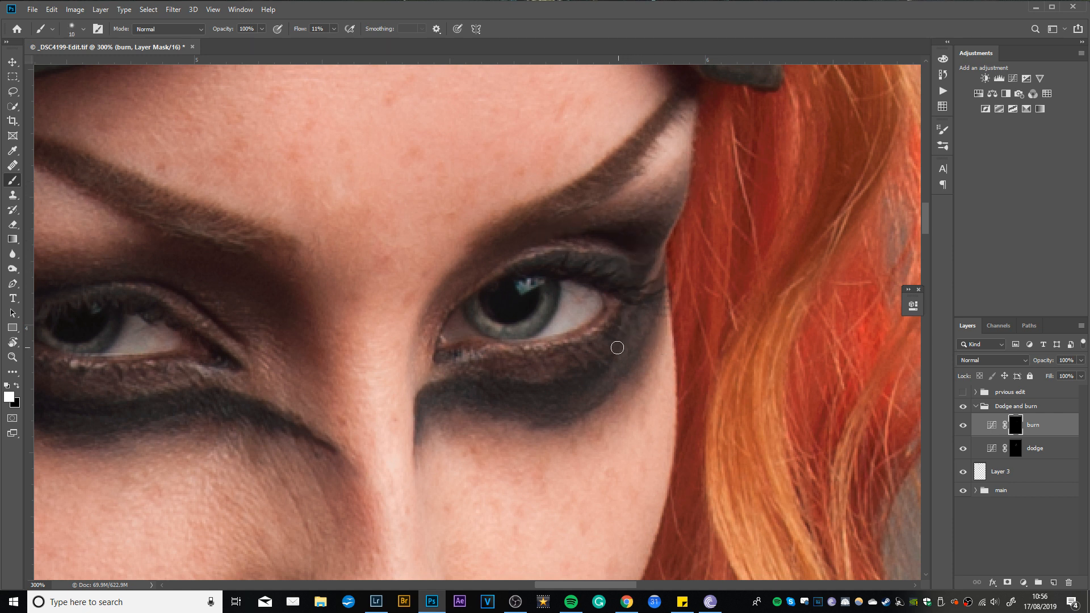
{"action": "key", "text": "bracketleft"}
{"action": "key", "text": "bracketright"}
{"action": "key", "text": "bracketright"}
{"action": "key", "text": "bracketright"}
{"action": "key", "text": "bracketright"}
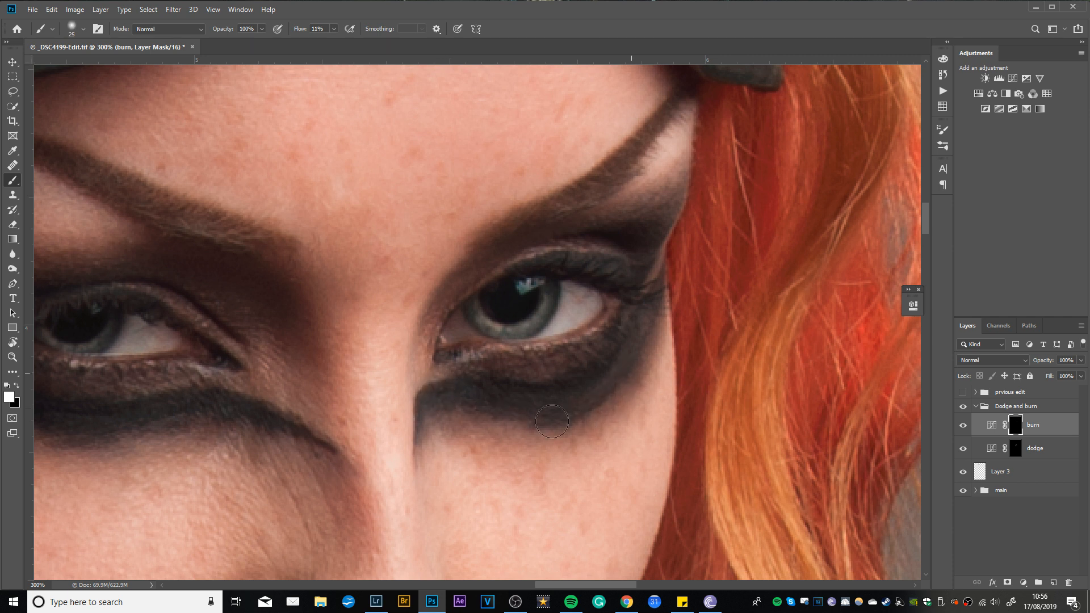
Step: Burn around the inner corner of the same eye with a size 10 brush, refining the detail at smaller sizes
{"action": "key", "text": "bracketleft"}
{"action": "key", "text": "bracketleft"}
{"action": "key", "text": "bracketleft"}
{"action": "key", "text": "bracketleft"}
{"action": "key", "text": "bracketleft"}
{"action": "left_click_drag", "start_coordinate": [698, 130], "coordinate": [583, 225]}
{"action": "key", "text": "bracketright"}
{"action": "key", "text": "bracketright"}
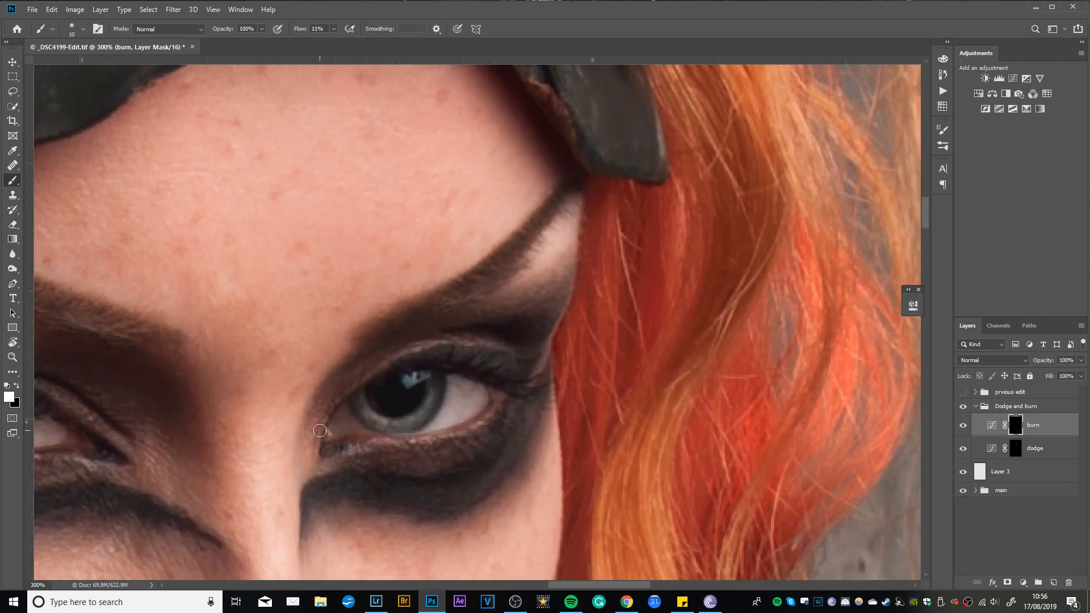
{"action": "key", "text": "bracketleft"}
{"action": "key", "text": "bracketleft"}
{"action": "key", "text": "bracketleft"}
{"action": "key", "text": "bracketleft"}
{"action": "key", "text": "bracketleft"}
{"action": "key", "text": "bracketright"}
Step: Burn the lower lid and lash line of the eye on the image's left side, starting with a size 9 brush
{"action": "mouse_move", "coordinate": [305, 335]}
{"action": "left_mouse_down"}
{"action": "mouse_move", "coordinate": [373, 328]}
{"action": "mouse_move", "coordinate": [470, 272]}
{"action": "mouse_move", "coordinate": [442, 279]}
{"action": "left_mouse_up"}
{"action": "key", "text": "bracketleft"}
{"action": "key", "text": "bracketleft"}
{"action": "key", "text": "bracketleft"}
{"action": "key", "text": "bracketleft"}
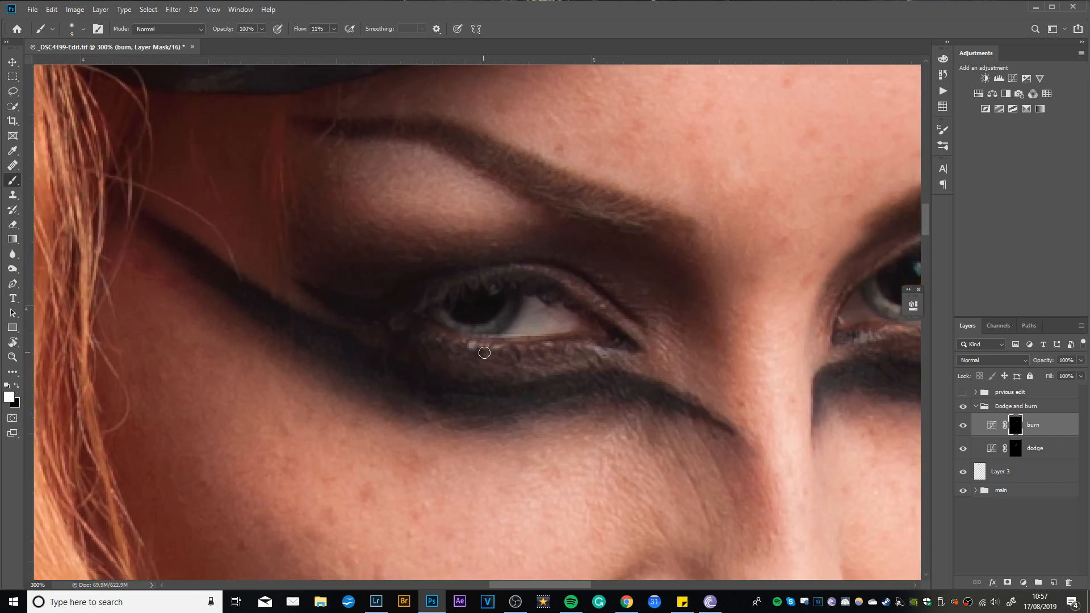
{"action": "key", "text": "bracketleft"}
{"action": "key", "text": "bracketleft"}
{"action": "key", "text": "bracketleft"}
{"action": "mouse_move", "coordinate": [618, 287]}
{"action": "left_mouse_down"}
{"action": "mouse_move", "coordinate": [382, 326]}
{"action": "mouse_move", "coordinate": [416, 354]}
{"action": "left_mouse_up"}
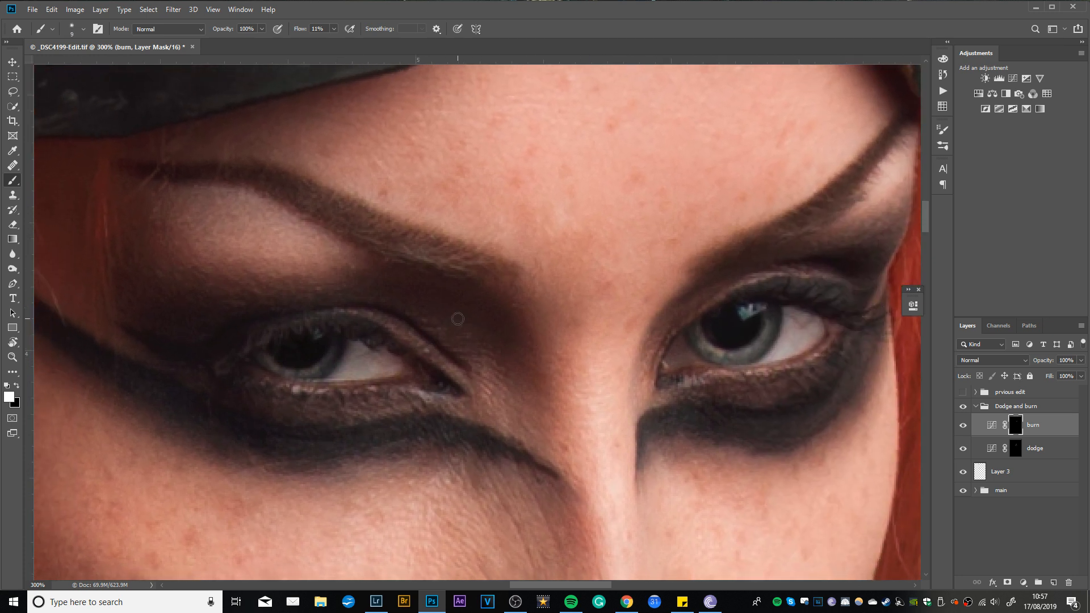
Step: Burn the eyebrow above the left-side eye with a size 30 brush and the inner eye socket beside the nose with size 20
{"action": "key", "text": "bracketright"}
{"action": "key", "text": "bracketright"}
{"action": "key", "text": "bracketright"}
{"action": "key", "text": "bracketright"}
{"action": "key", "text": "bracketright"}
{"action": "key", "text": "bracketright"}
{"action": "key", "text": "bracketright"}
{"action": "key", "text": "bracketleft"}
{"action": "key", "text": "bracketleft"}
{"action": "key", "text": "bracketleft"}
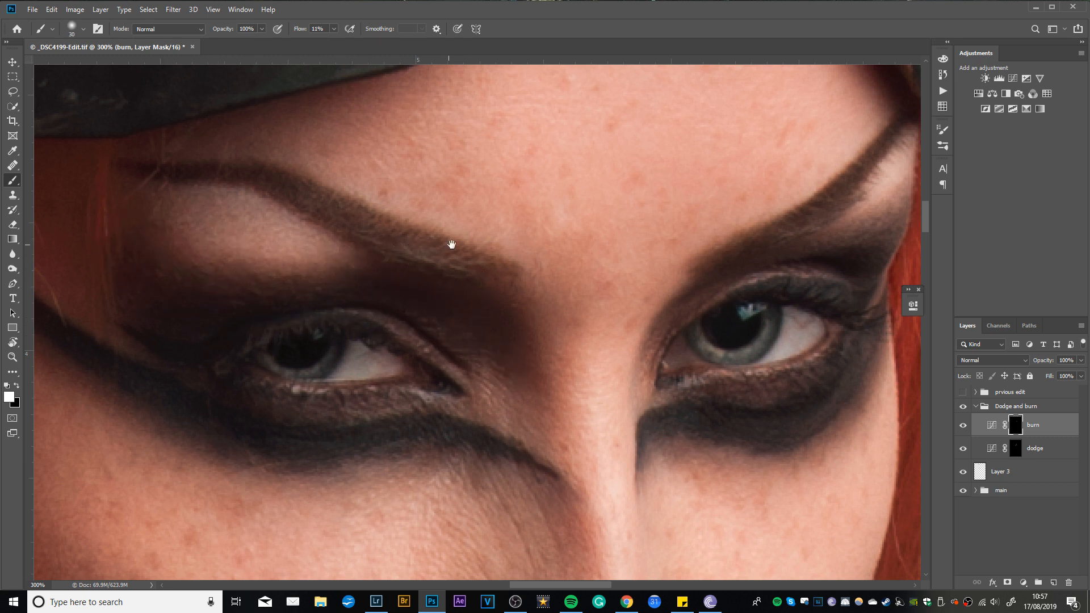
{"action": "mouse_move", "coordinate": [453, 245]}
{"action": "left_mouse_down"}
{"action": "mouse_move", "coordinate": [665, 285]}
{"action": "mouse_move", "coordinate": [663, 300]}
{"action": "left_mouse_up"}
{"action": "key", "text": "bracketleft"}
{"action": "key", "text": "bracketleft"}
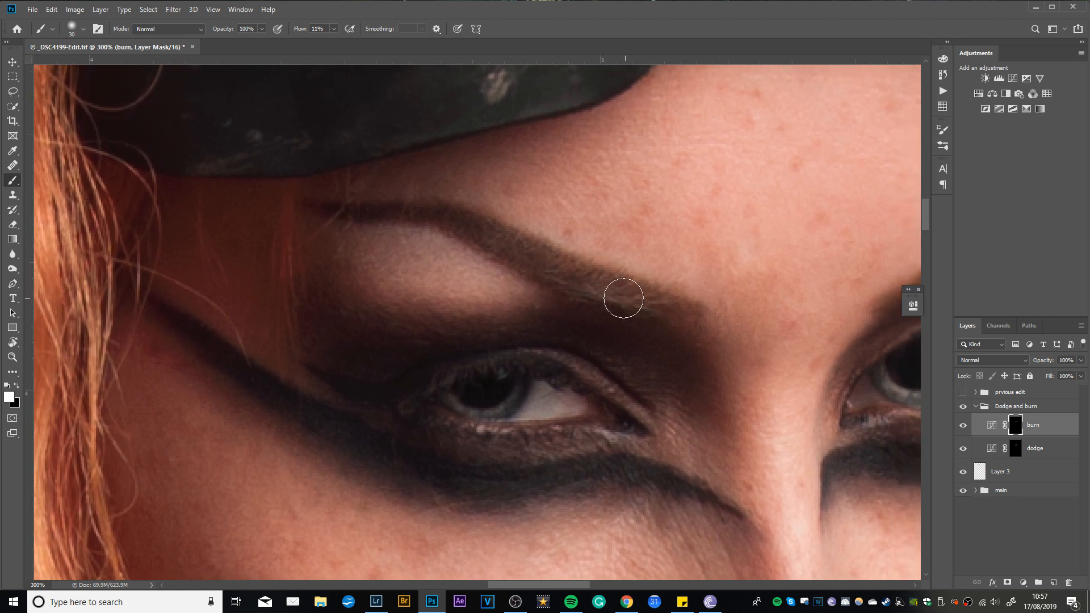
{"action": "key", "text": "bracketleft"}
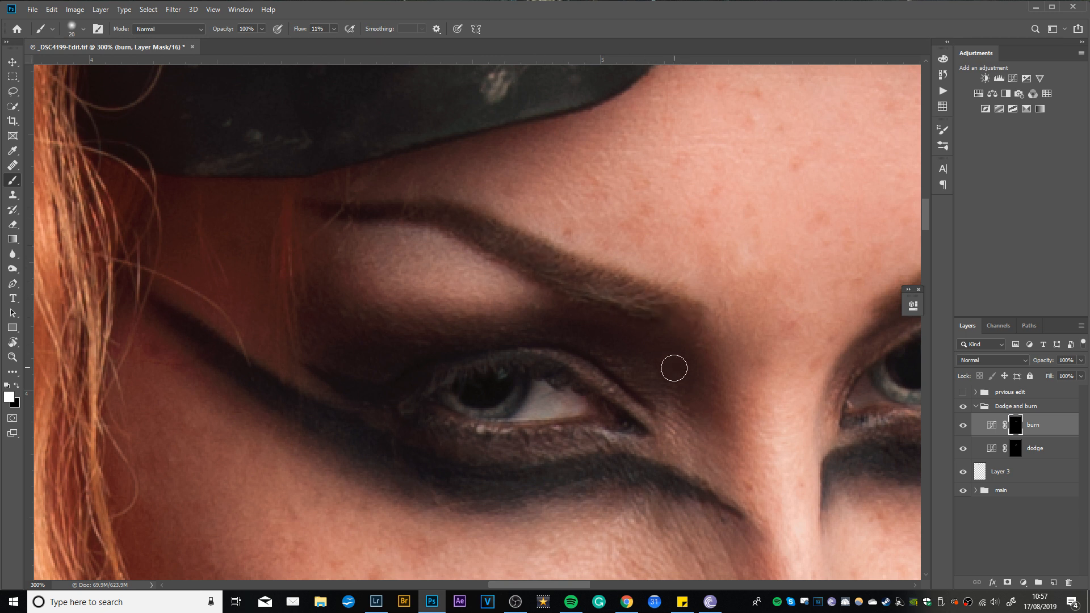
Step: Deepen the eyeshadow around the left-side eye and burn its lower lid with a size 5 brush, ending with the brush at size 35
{"action": "key", "text": "bracketright"}
{"action": "key", "text": "bracketright"}
{"action": "key", "text": "bracketright"}
{"action": "key", "text": "bracketright"}
{"action": "key", "text": "bracketright"}
{"action": "key", "text": "bracketright"}
{"action": "key", "text": "bracketleft"}
{"action": "key", "text": "bracketleft"}
{"action": "key", "text": "bracketleft"}
{"action": "key", "text": "bracketleft"}
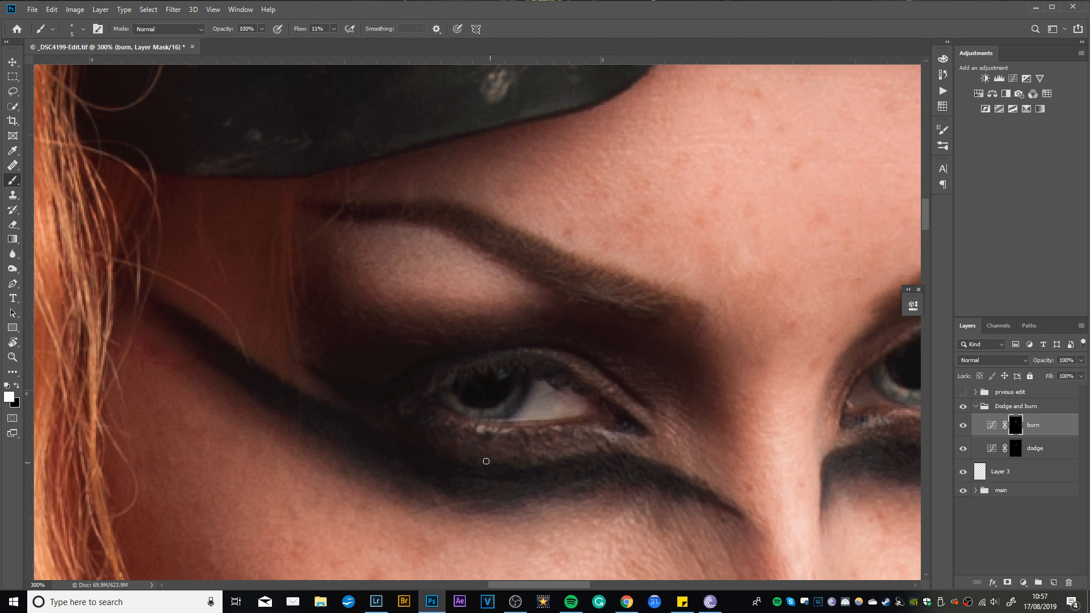
{"action": "key", "text": "bracketright"}
{"action": "key", "text": "bracketright"}
{"action": "key", "text": "bracketright"}
{"action": "key", "text": "bracketright"}
{"action": "key", "text": "bracketleft"}
Step: Burn between the eyebrows with a size 40 brush at 100% zoom and the forehead below the goggles with size 45
{"action": "scroll", "coordinate": [282, 273], "scroll_direction": "down", "scroll_amount": 5}
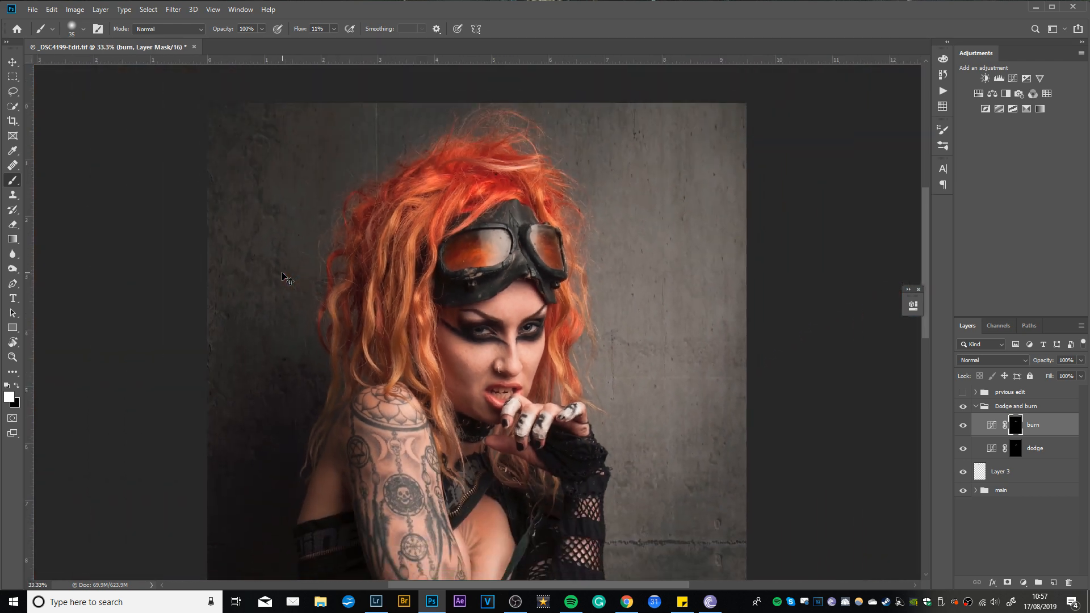
{"action": "scroll", "coordinate": [282, 275], "scroll_direction": "up", "scroll_amount": 3}
{"action": "scroll", "coordinate": [400, 207], "scroll_direction": "up", "scroll_amount": 2}
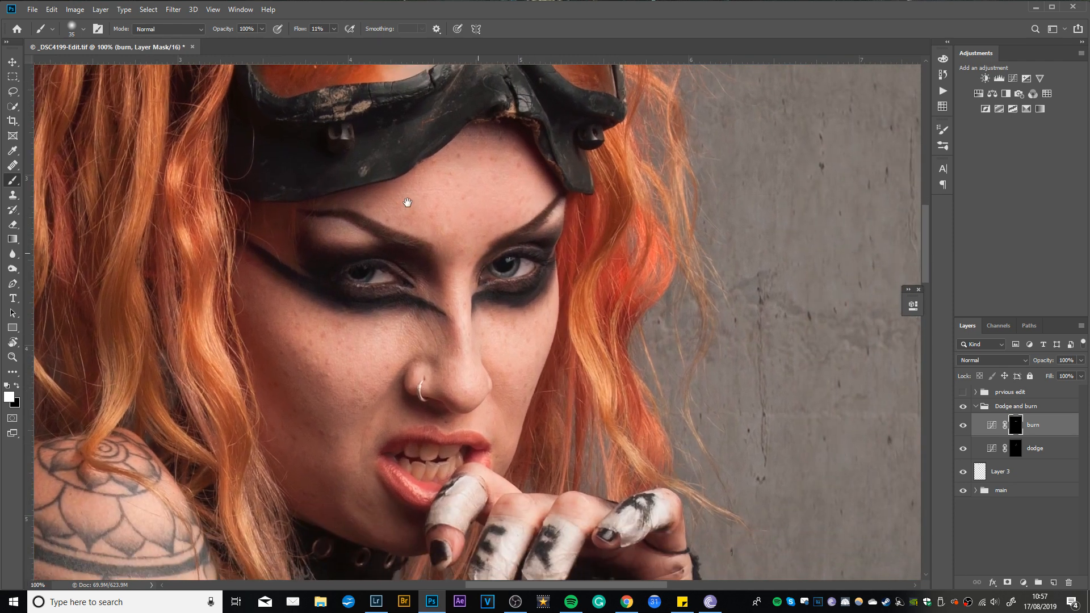
{"action": "left_click_drag", "start_coordinate": [401, 208], "coordinate": [413, 217]}
{"action": "key", "text": "bracketright"}
{"action": "key", "text": "bracketright"}
{"action": "key", "text": "bracketright"}
{"action": "key", "text": "bracketright"}
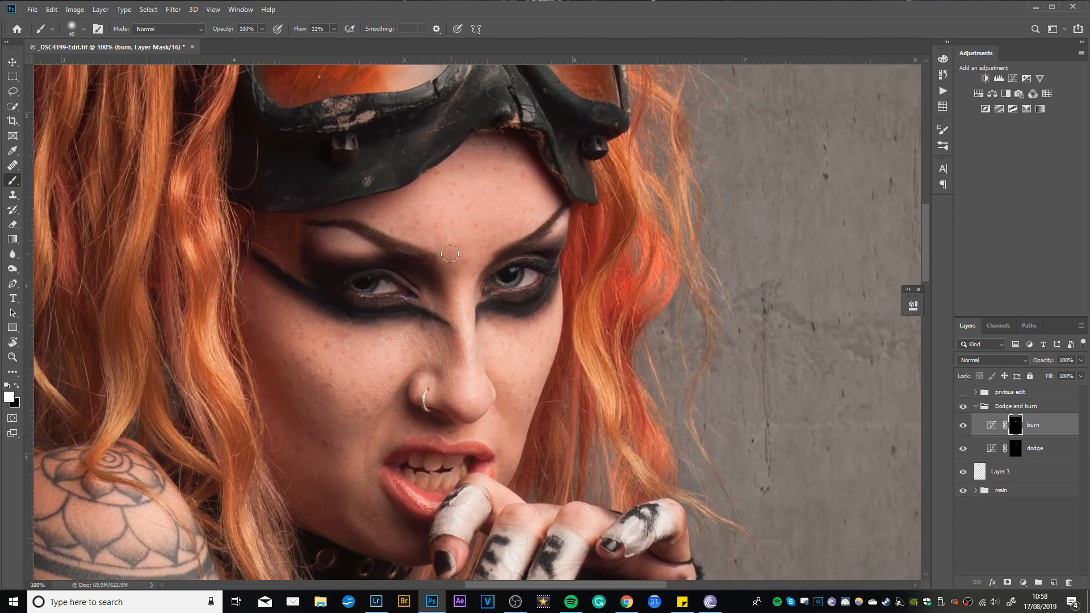
{"action": "key", "text": "bracketleft"}
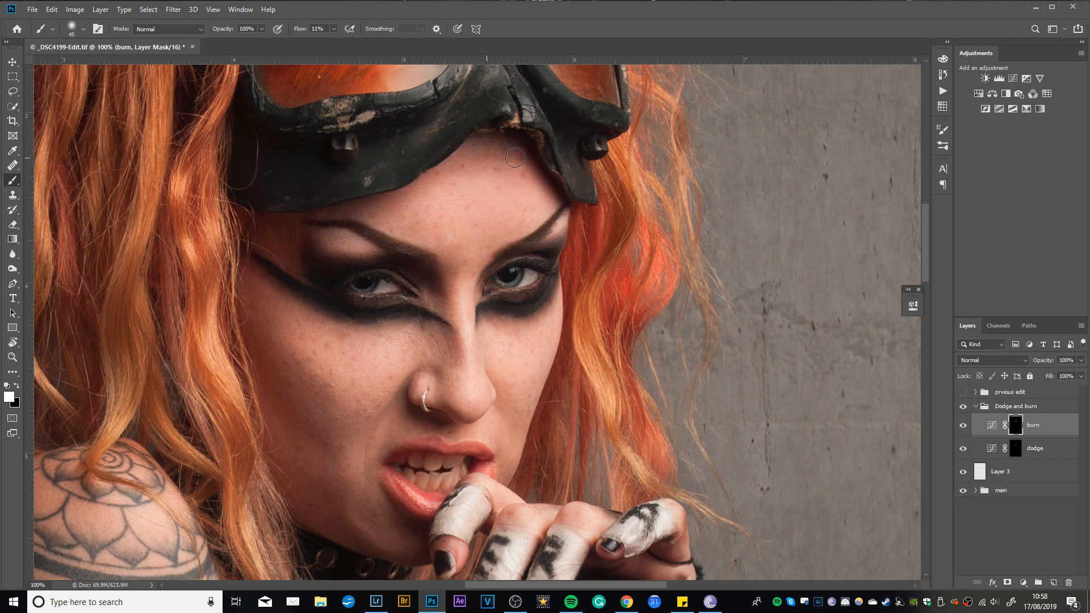
Step: Burn the face edge along the right-side cheek with a size 45 brush and the temple beneath the goggles with size 60
{"action": "key", "text": "bracketleft"}
{"action": "key", "text": "bracketleft"}
{"action": "key", "text": "bracketleft"}
{"action": "key", "text": "bracketright"}
{"action": "key", "text": "bracketright"}
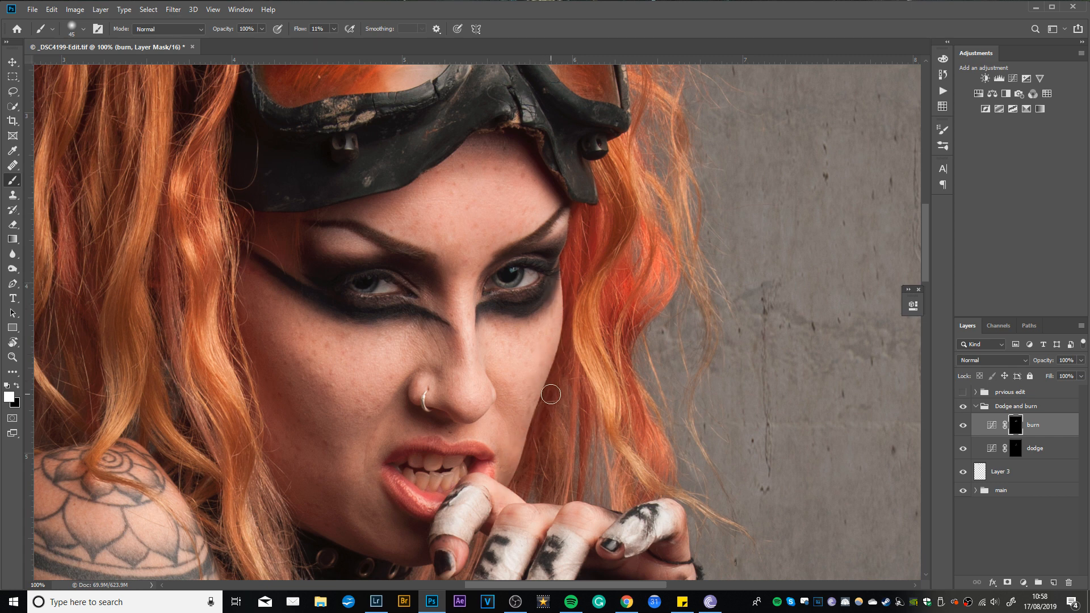
{"action": "key", "text": "bracketright"}
{"action": "key", "text": "bracketright"}
{"action": "key", "text": "bracketright"}
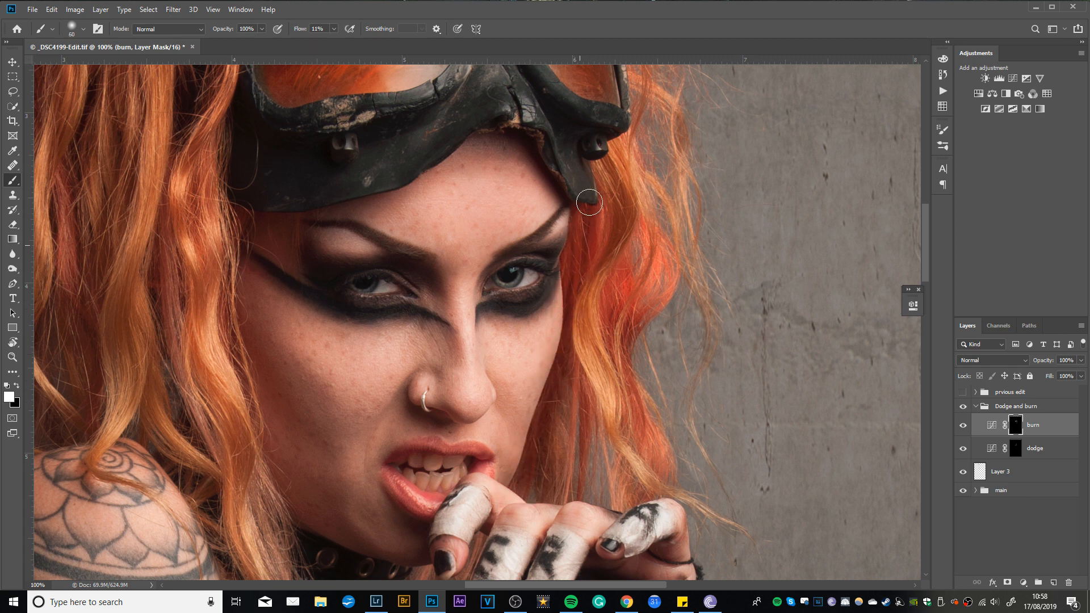
Step: Burn the skin beside the mouth corner near the finger with a size 30 brush and the side of the nose with size 25
{"action": "key", "text": "bracketleft"}
{"action": "key", "text": "bracketleft"}
{"action": "key", "text": "bracketleft"}
{"action": "key", "text": "bracketleft"}
{"action": "key", "text": "bracketleft"}
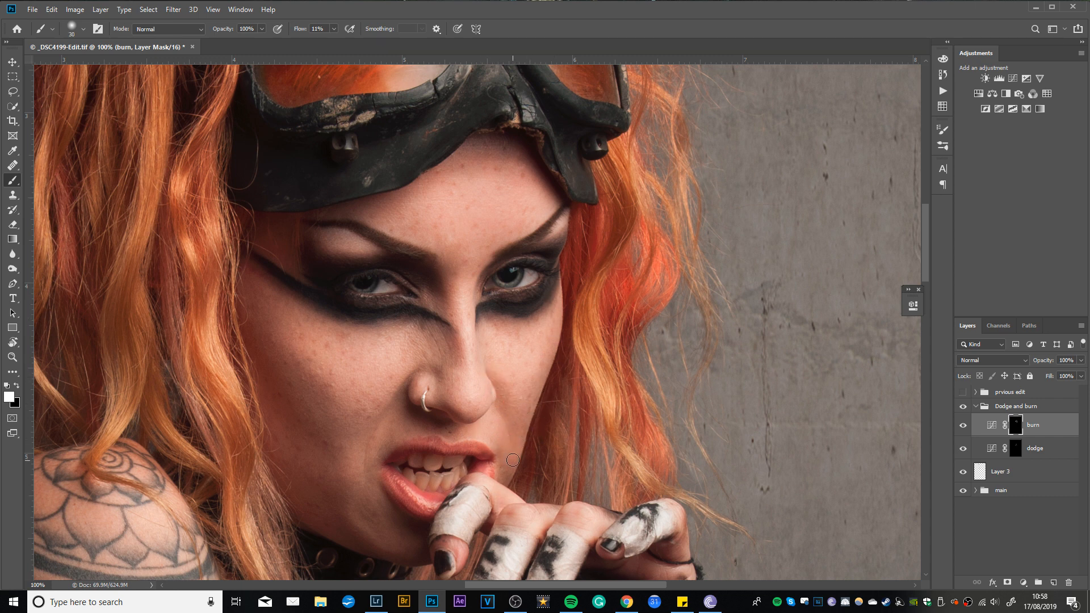
{"action": "key", "text": "bracketright"}
{"action": "key", "text": "bracketright"}
{"action": "key", "text": "bracketleft"}
{"action": "key", "text": "bracketleft"}
{"action": "key", "text": "bracketleft"}
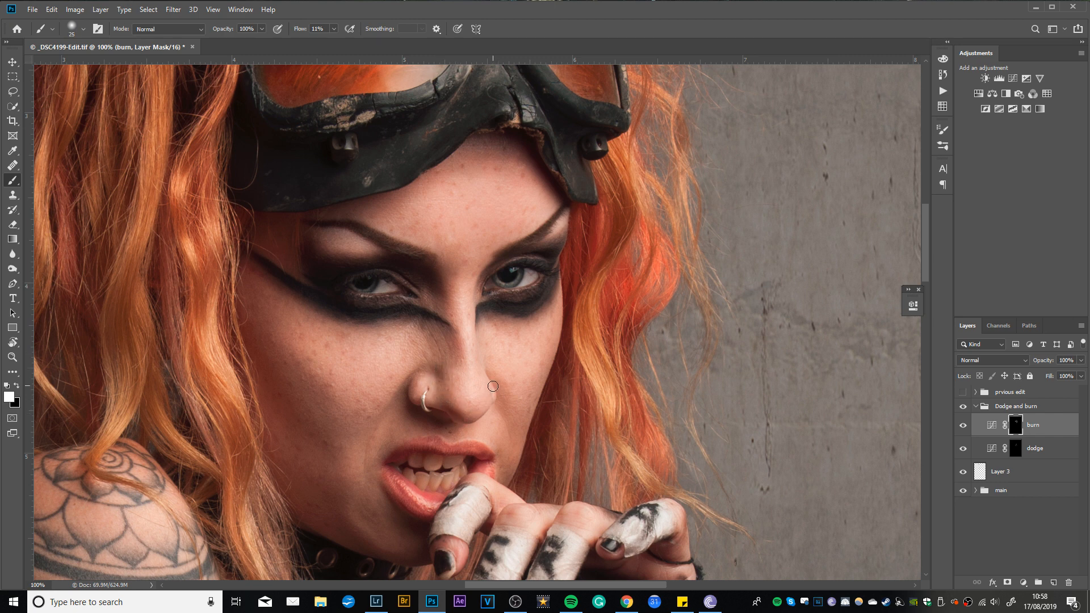
Step: Burn the outer cheek beside the hair on the image's left side with a size 60 brush
{"action": "key", "text": "bracketleft"}
{"action": "key", "text": "bracketleft"}
{"action": "key", "text": "bracketleft"}
{"action": "key", "text": "bracketleft"}
{"action": "key", "text": "bracketleft"}
{"action": "key", "text": "bracketleft"}
{"action": "key", "text": "bracketright"}
{"action": "key", "text": "bracketright"}
{"action": "key", "text": "bracketright"}
{"action": "key", "text": "bracketright"}
{"action": "key", "text": "bracketright"}
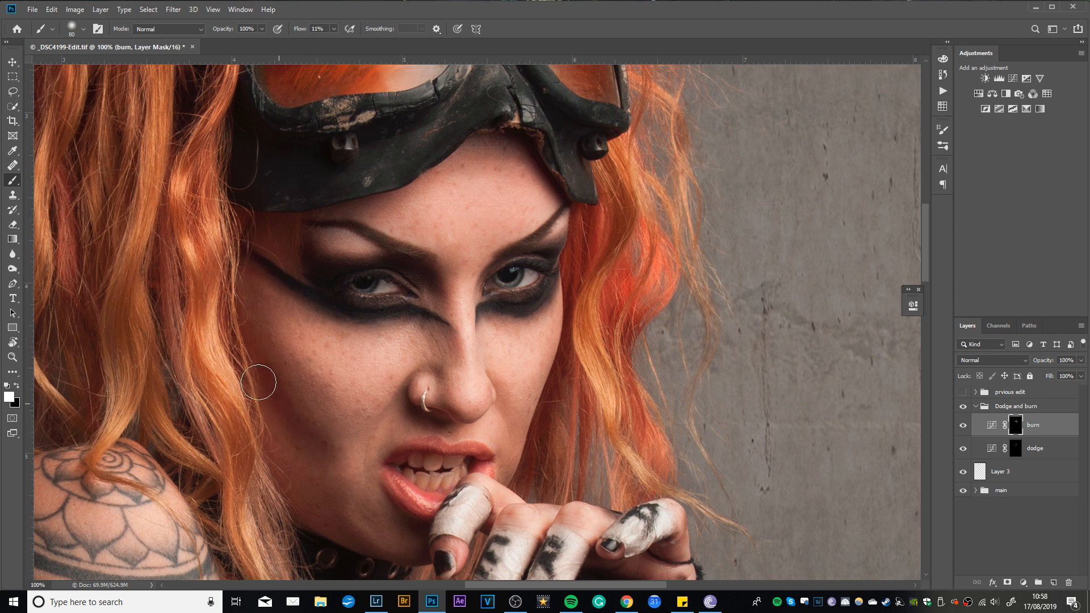
Step: With the burn layer's mask active, burn the upper lip's corner near the finger at 300% zoom with a size 30 brush
{"action": "left_click_drag", "start_coordinate": [312, 506], "coordinate": [266, 355]}
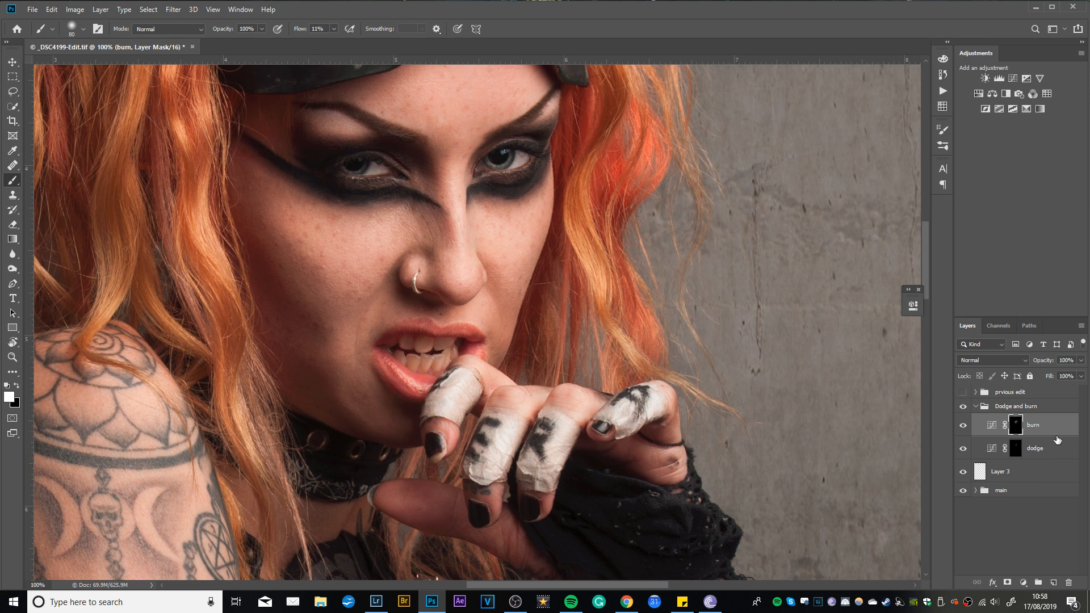
{"action": "left_click", "coordinate": [1014, 450]}
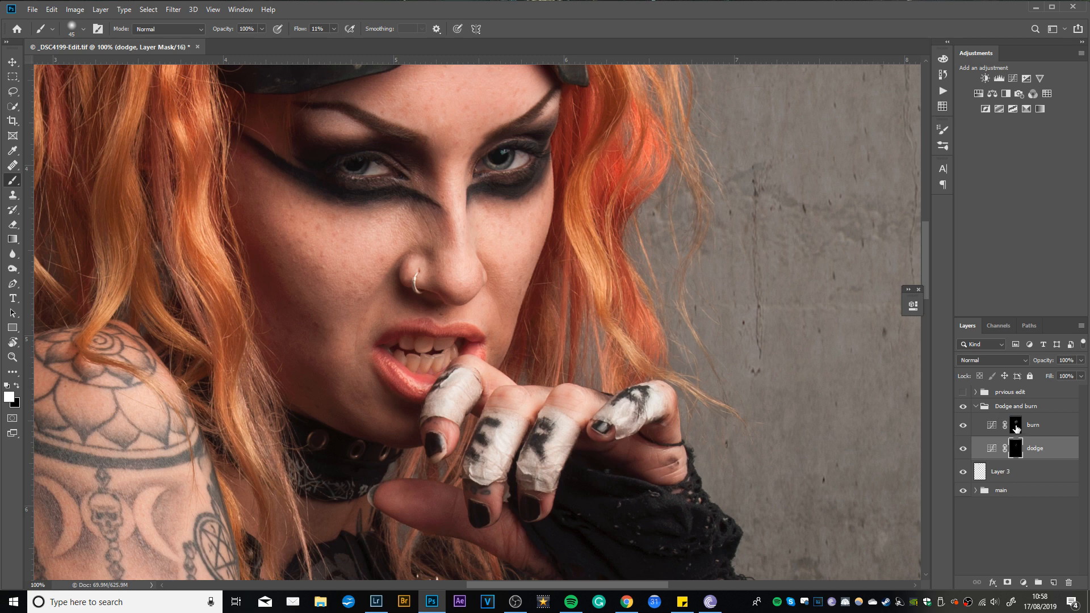
{"action": "left_click", "coordinate": [1015, 427]}
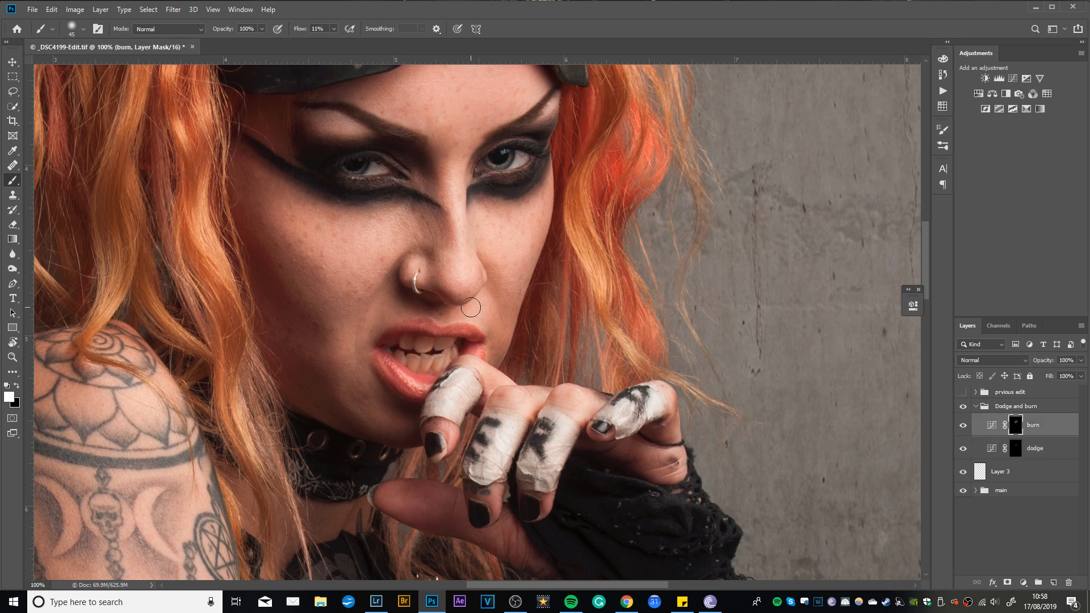
{"action": "key", "text": "ctrl+plus"}
{"action": "key", "text": "ctrl+plus"}
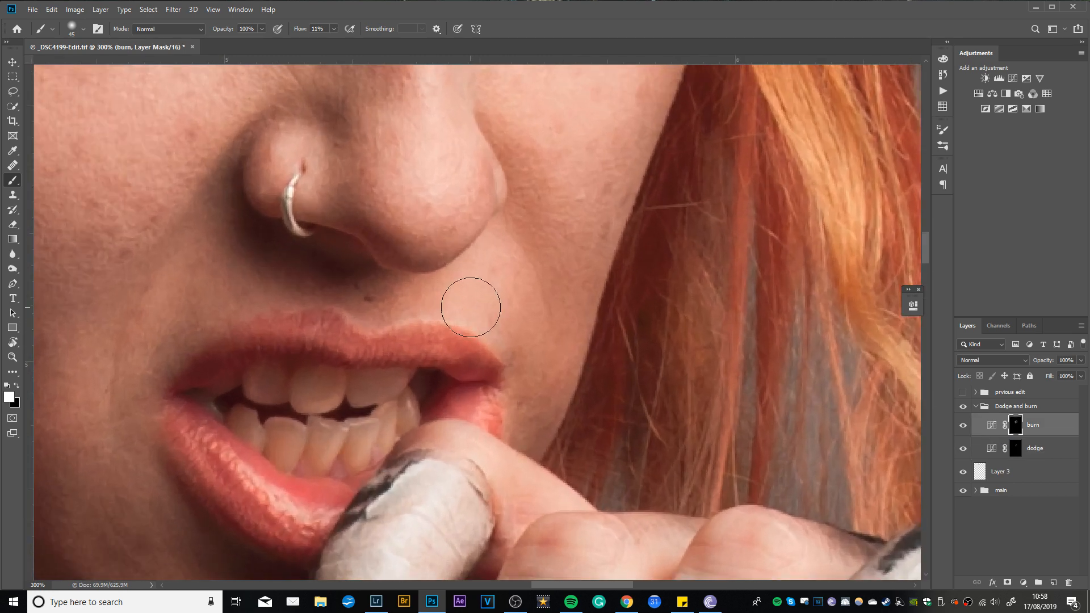
{"action": "left_click_drag", "start_coordinate": [409, 299], "coordinate": [474, 250]}
{"action": "key", "text": "bracketleft"}
{"action": "key", "text": "bracketleft"}
{"action": "key", "text": "bracketleft"}
{"action": "key", "text": "bracketleft"}
{"action": "key", "text": "bracketleft"}
{"action": "key", "text": "bracketleft"}
{"action": "key", "text": "bracketleft"}
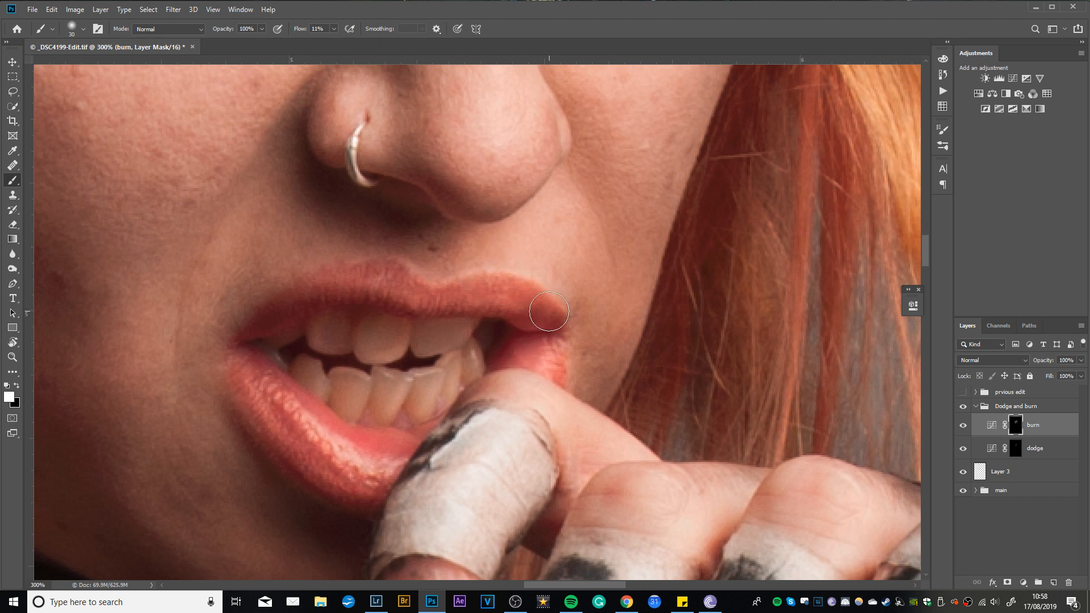
Step: Burn the inner mouth corner beside the finger with a size 15 brush and the opposite end of the upper lip with size 10
{"action": "key", "text": "bracketleft"}
{"action": "key", "text": "bracketleft"}
{"action": "key", "text": "bracketleft"}
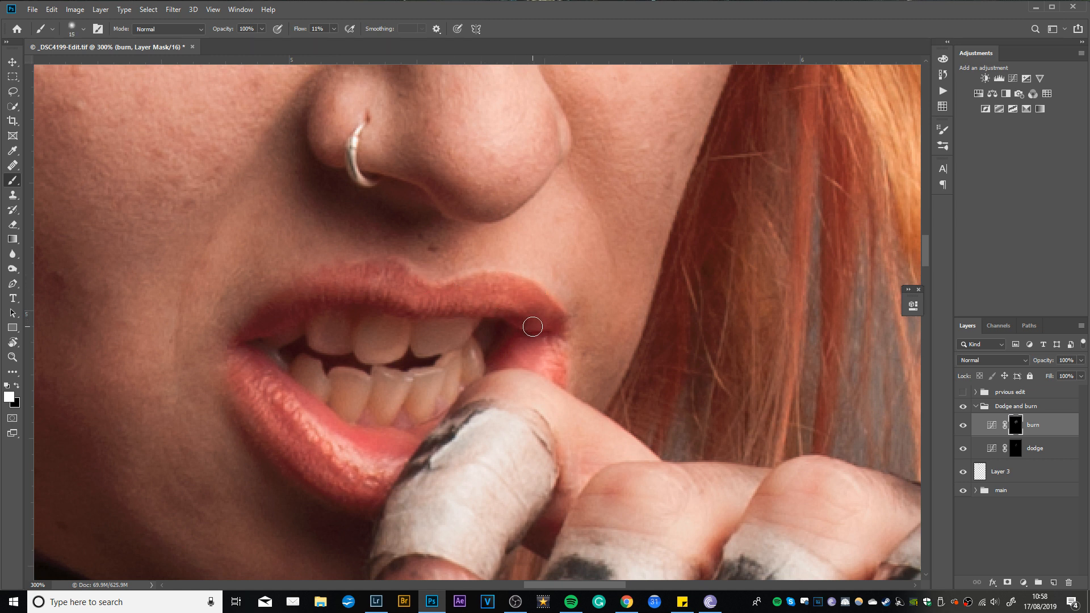
{"action": "key", "text": "bracketright"}
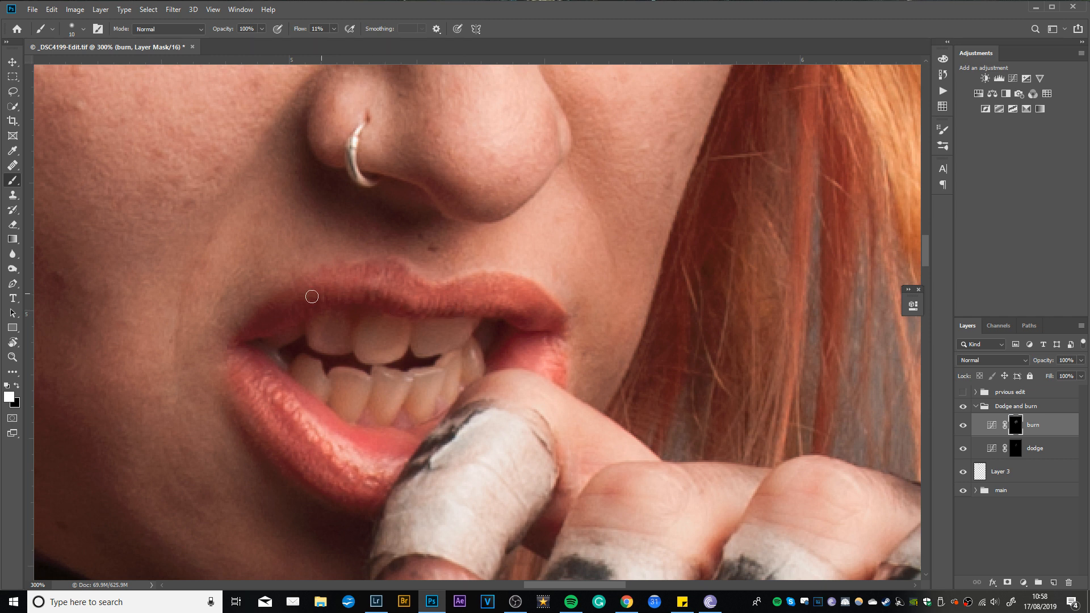
{"action": "key", "text": "bracketright"}
{"action": "key", "text": "bracketright"}
{"action": "key", "text": "bracketright"}
{"action": "key", "text": "bracketleft"}
{"action": "key", "text": "bracketleft"}
{"action": "key", "text": "bracketleft"}
{"action": "key", "text": "bracketleft"}
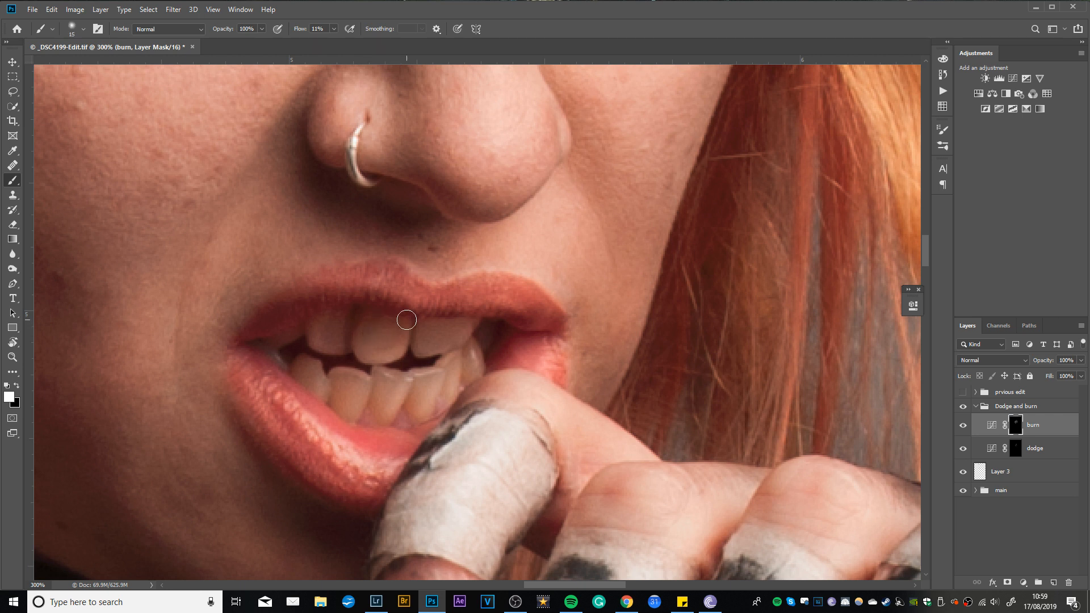
Step: Burn the shadows around the teeth with a size 15 brush and the edges of the lower teeth with size 5
{"action": "key", "text": "bracketright"}
{"action": "key", "text": "bracketright"}
{"action": "key", "text": "bracketright"}
{"action": "key", "text": "bracketright"}
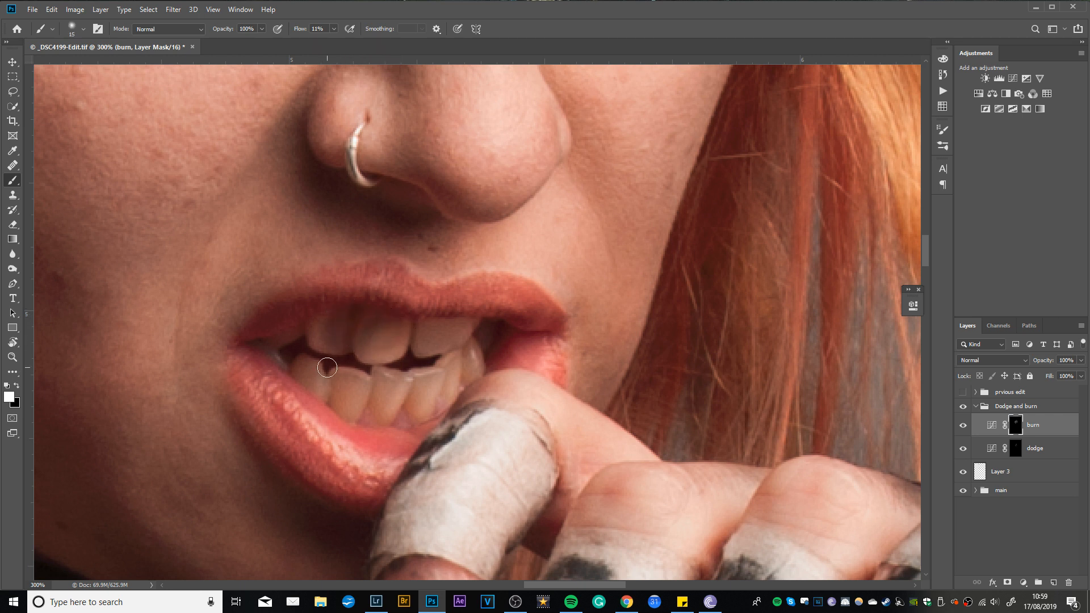
{"action": "key", "text": "bracketleft"}
{"action": "key", "text": "bracketleft"}
{"action": "key", "text": "bracketleft"}
{"action": "key", "text": "bracketleft"}
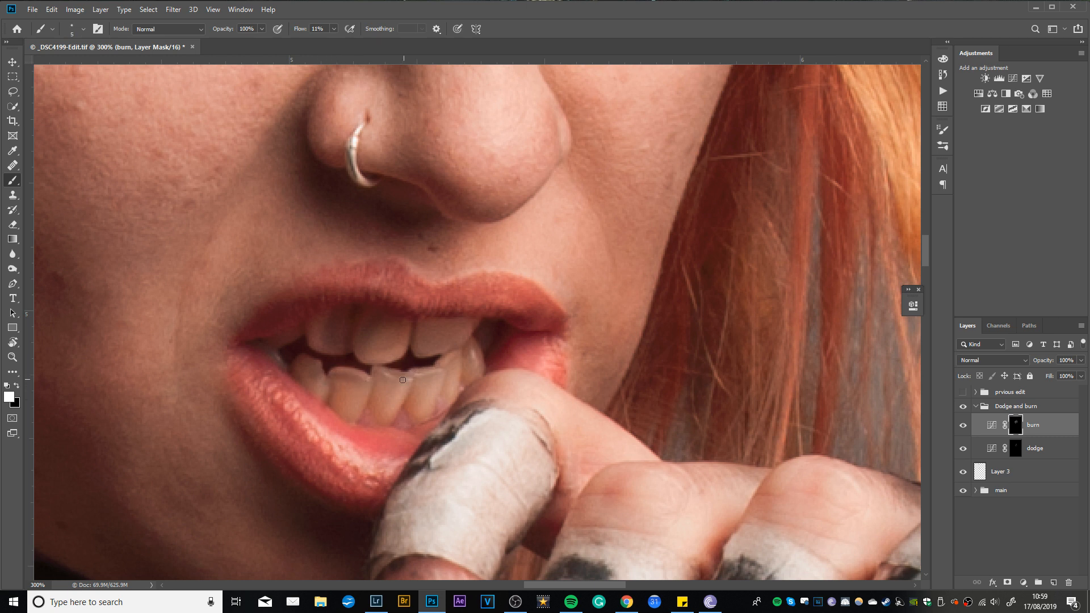
Step: Burn the inner edge of the lower lip near the open mouth corner with a size 15 brush
{"action": "key", "text": "bracketright"}
{"action": "key", "text": "bracketright"}
{"action": "key", "text": "bracketright"}
{"action": "key", "text": "bracketright"}
{"action": "key", "text": "bracketleft"}
{"action": "key", "text": "bracketleft"}
{"action": "key", "text": "bracketleft"}
{"action": "key", "text": "bracketright"}
{"action": "key", "text": "bracketright"}
{"action": "key", "text": "bracketright"}
{"action": "key", "text": "bracketright"}
{"action": "key", "text": "bracketright"}
{"action": "key", "text": "bracketright"}
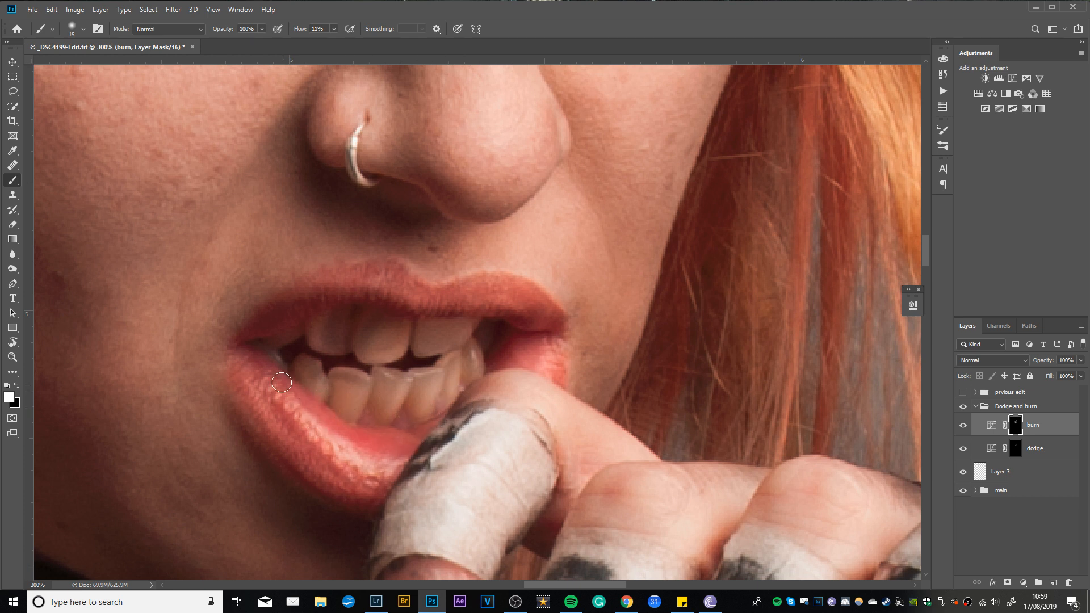
Step: Burn along the outer edge of the lower lip with a size 20 brush
{"action": "key", "text": "bracketleft"}
{"action": "key", "text": "bracketleft"}
{"action": "key", "text": "bracketleft"}
{"action": "key", "text": "bracketleft"}
{"action": "key", "text": "bracketright"}
{"action": "key", "text": "bracketright"}
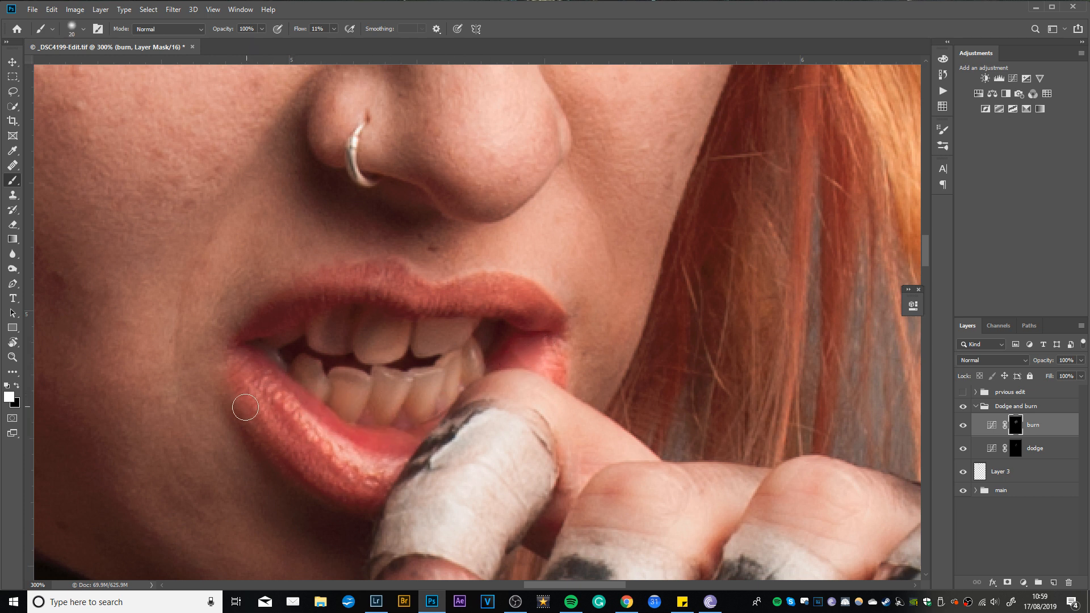
{"action": "key", "text": "bracketright"}
{"action": "key", "text": "bracketleft"}
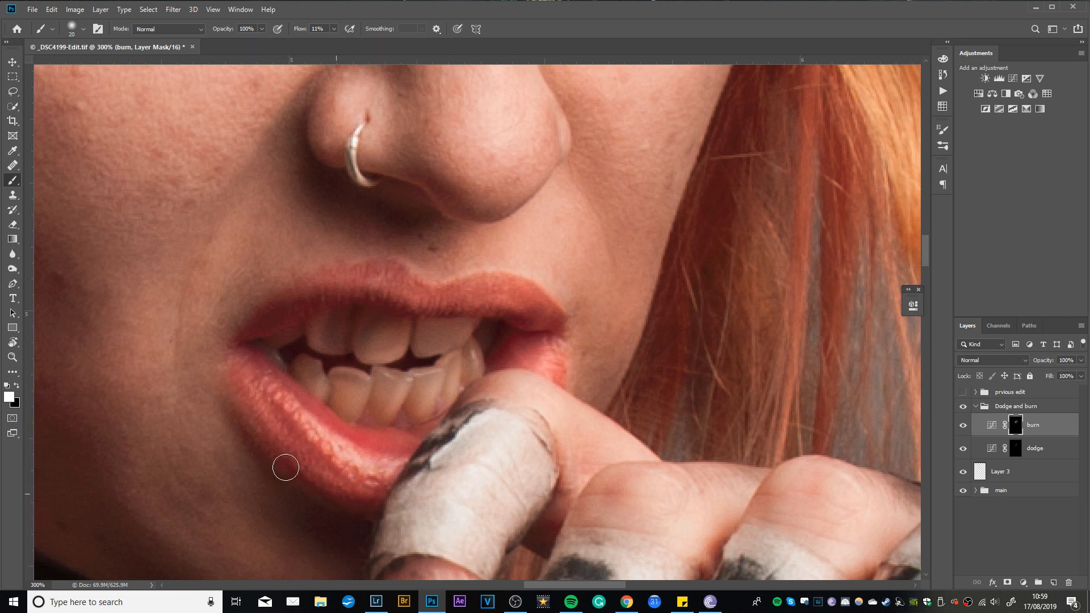
{"action": "key", "text": "bracketleft"}
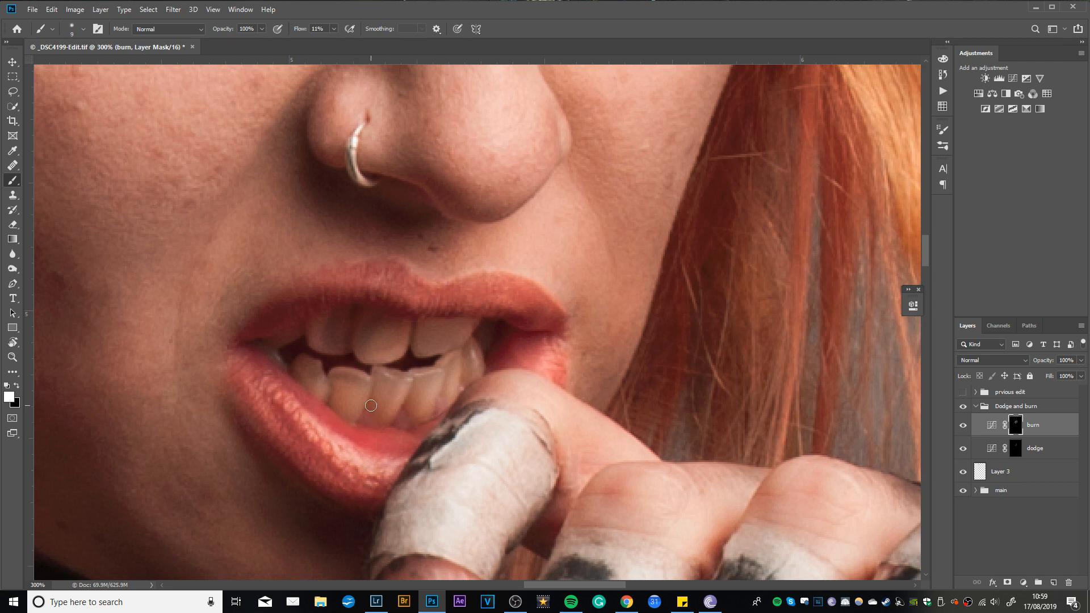
Step: Burn the gum line under the lower teeth with a size 10 brush and the mouth corner beside the finger with size 30
{"action": "mouse_move", "coordinate": [353, 434]}
{"action": "left_mouse_down"}
{"action": "mouse_move", "coordinate": [235, 316]}
{"action": "mouse_move", "coordinate": [337, 325]}
{"action": "left_mouse_up"}
{"action": "key", "text": "]"}
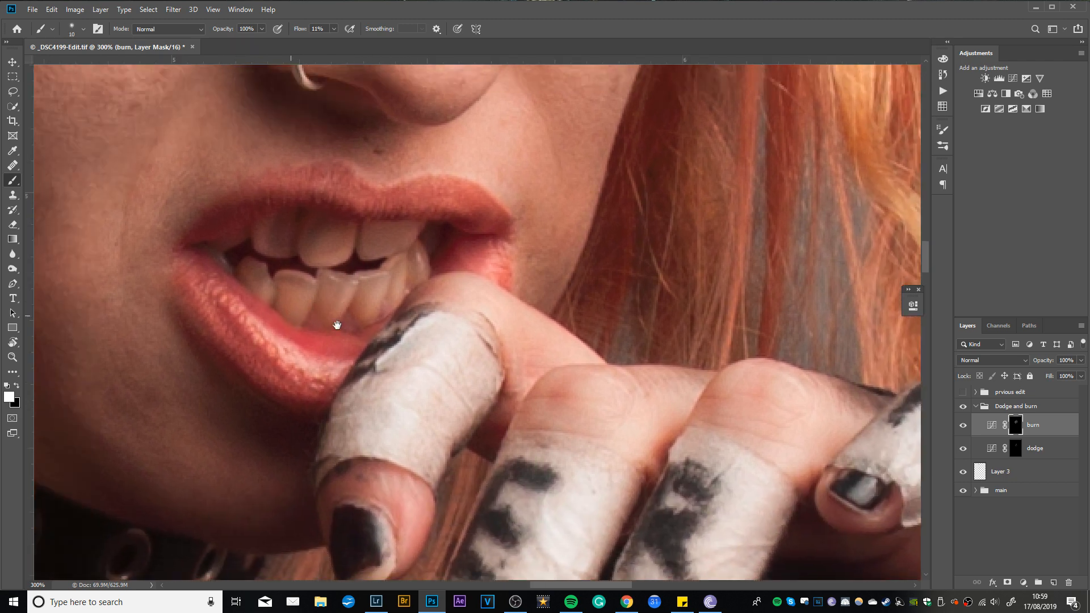
{"action": "left_click_drag", "start_coordinate": [212, 273], "coordinate": [347, 326]}
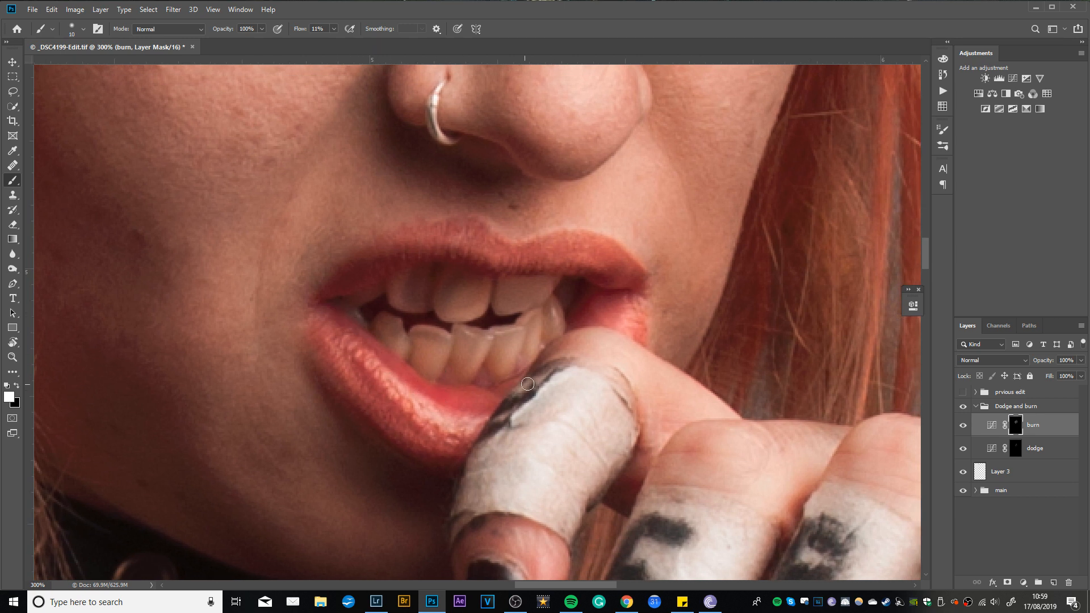
{"action": "key", "text": "["}
{"action": "key", "text": "["}
{"action": "key", "text": "bracketright"}
{"action": "key", "text": "bracketright"}
{"action": "key", "text": "bracketright"}
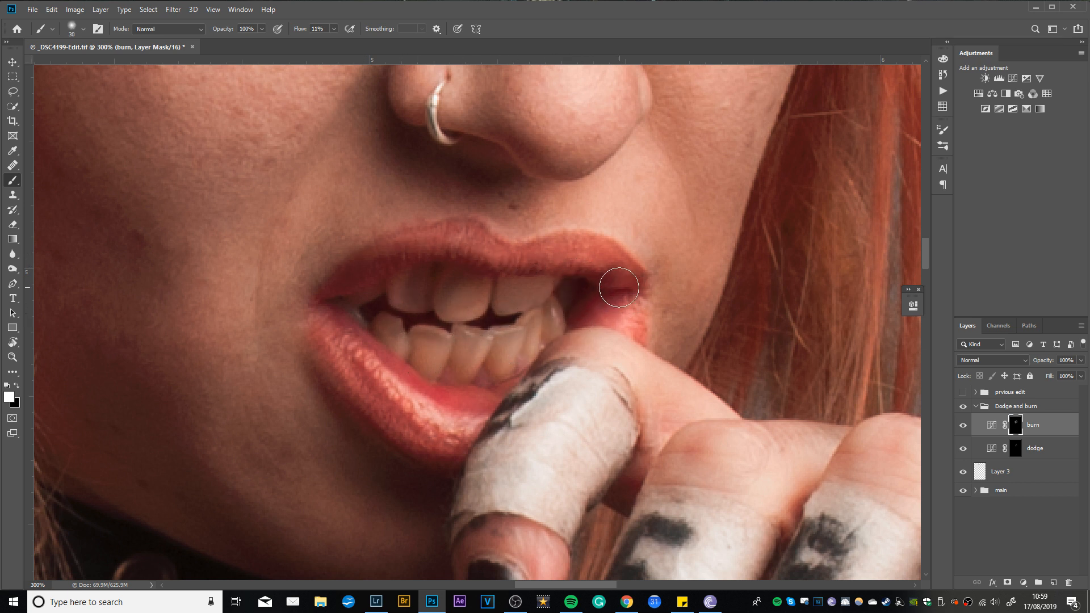
Step: Burn the cheek and jaw beside the mouth at 50% zoom, enlarging the brush from size 40 to 150
{"action": "key", "text": "ctrl+minus"}
{"action": "key", "text": "ctrl+minus"}
{"action": "key", "text": "ctrl+minus"}
{"action": "key", "text": "ctrl+minus"}
{"action": "key", "text": "ctrl+minus"}
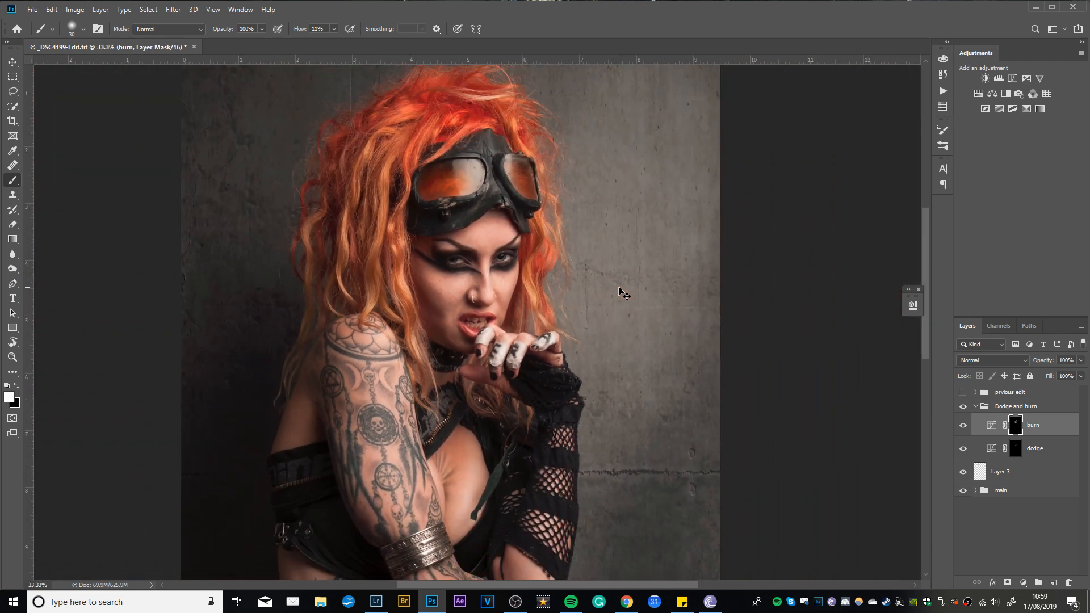
{"action": "key", "text": "ctrl+plus"}
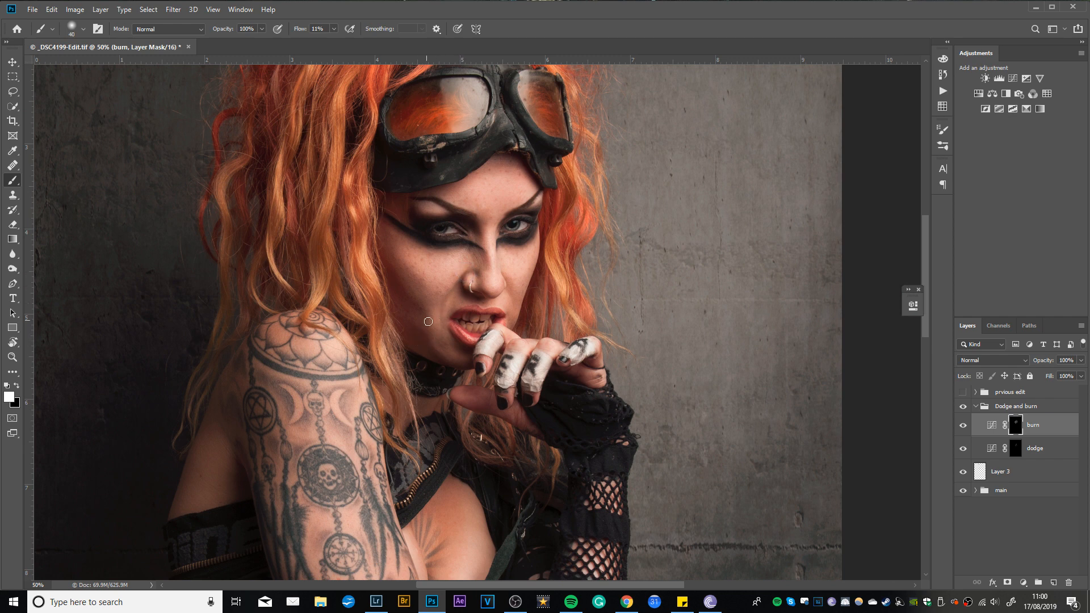
{"action": "key", "text": "bracketright"}
{"action": "key", "text": "bracketright"}
{"action": "key", "text": "bracketright"}
{"action": "key", "text": "bracketright"}
{"action": "key", "text": "bracketright"}
{"action": "key", "text": "bracketright"}
{"action": "key", "text": "bracketright"}
{"action": "key", "text": "bracketright"}
{"action": "key", "text": "bracketright"}
Step: Collapse the Dodge and burn group and toggle its visibility to compare the portrait before and after
{"action": "left_click", "coordinate": [977, 407]}
{"action": "left_click", "coordinate": [964, 407]}
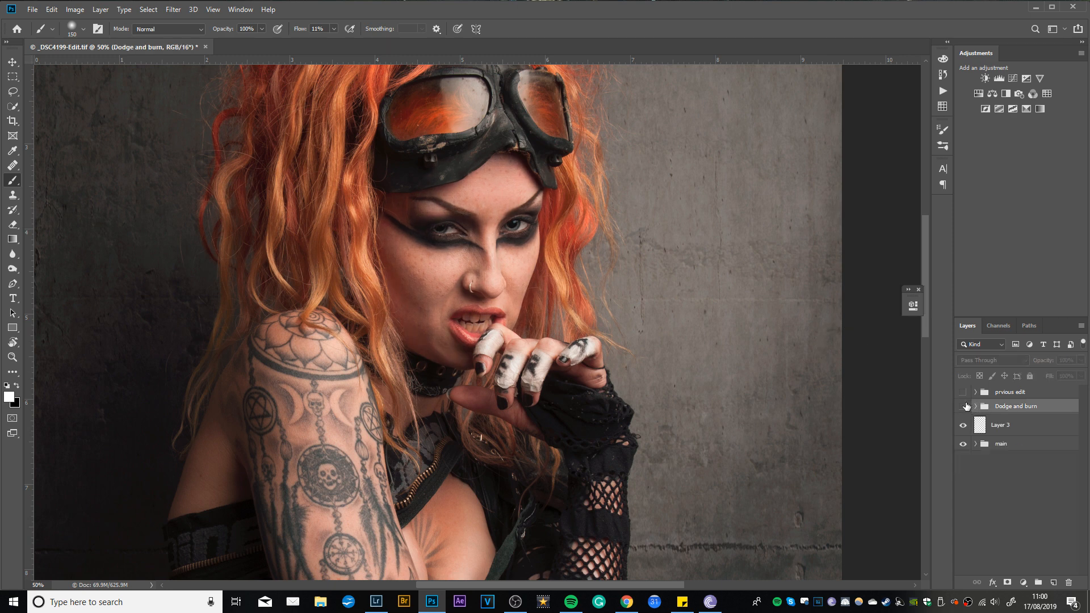
{"action": "left_click", "coordinate": [963, 406]}
{"action": "left_click", "coordinate": [963, 407]}
{"action": "left_click", "coordinate": [964, 406]}
{"action": "left_click", "coordinate": [964, 406]}
{"action": "left_click", "coordinate": [963, 406]}
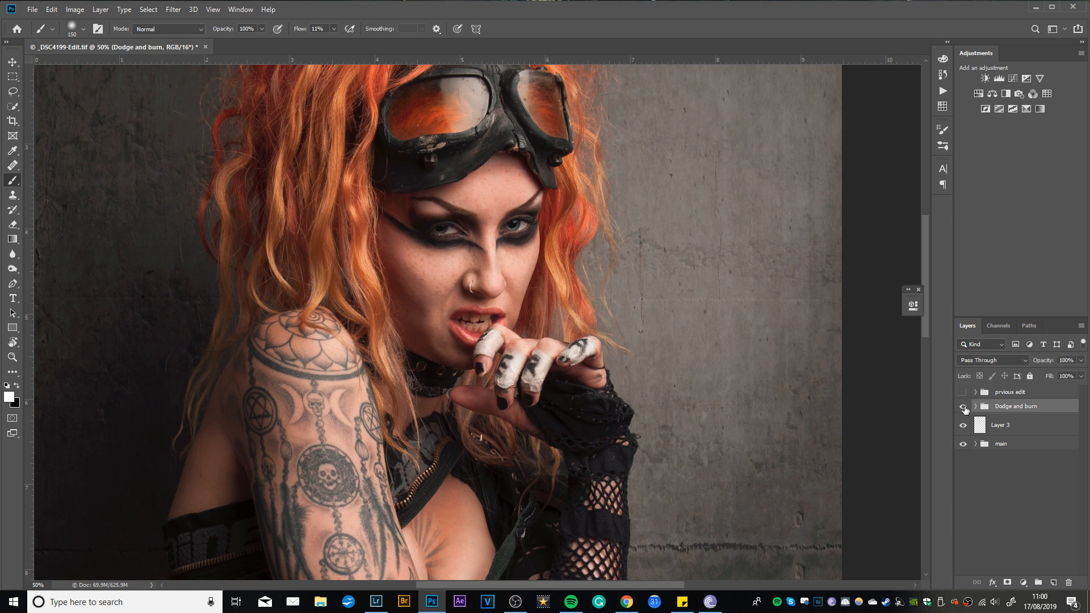
{"action": "left_click", "coordinate": [964, 406]}
{"action": "left_click", "coordinate": [963, 406]}
{"action": "key", "text": "ctrl+minus"}
{"action": "key", "text": "ctrl+minus"}
Step: With the dodge layer's mask active, dodge the edges of the goggles' frames at 100% zoom with a size 9 brush
{"action": "key", "text": "ctrl+plus"}
{"action": "key", "text": "ctrl+plus"}
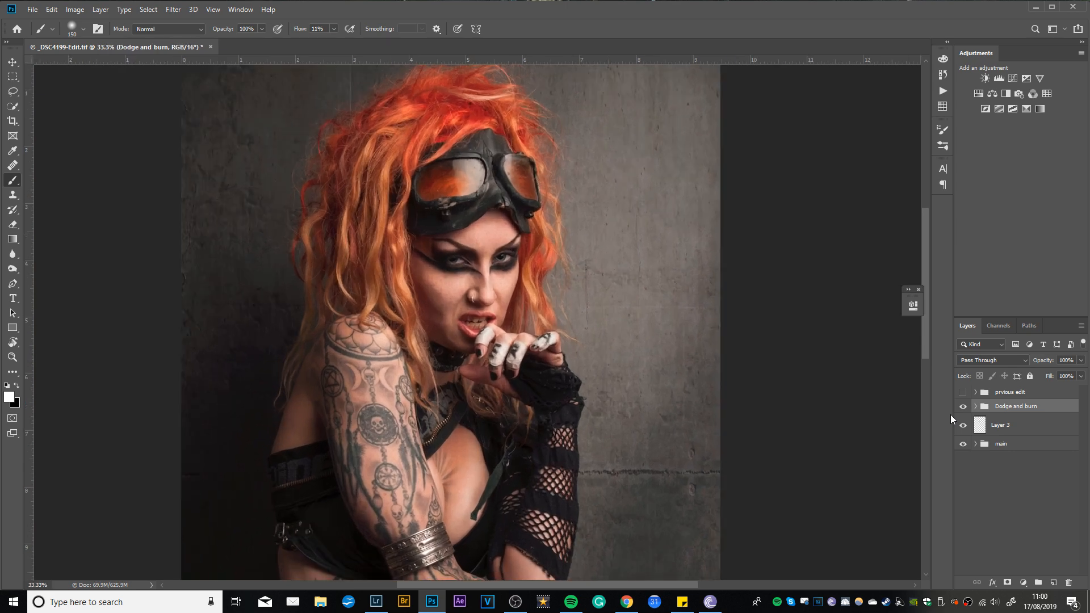
{"action": "scroll", "coordinate": [433, 323], "scroll_direction": "up", "scroll_amount": 5}
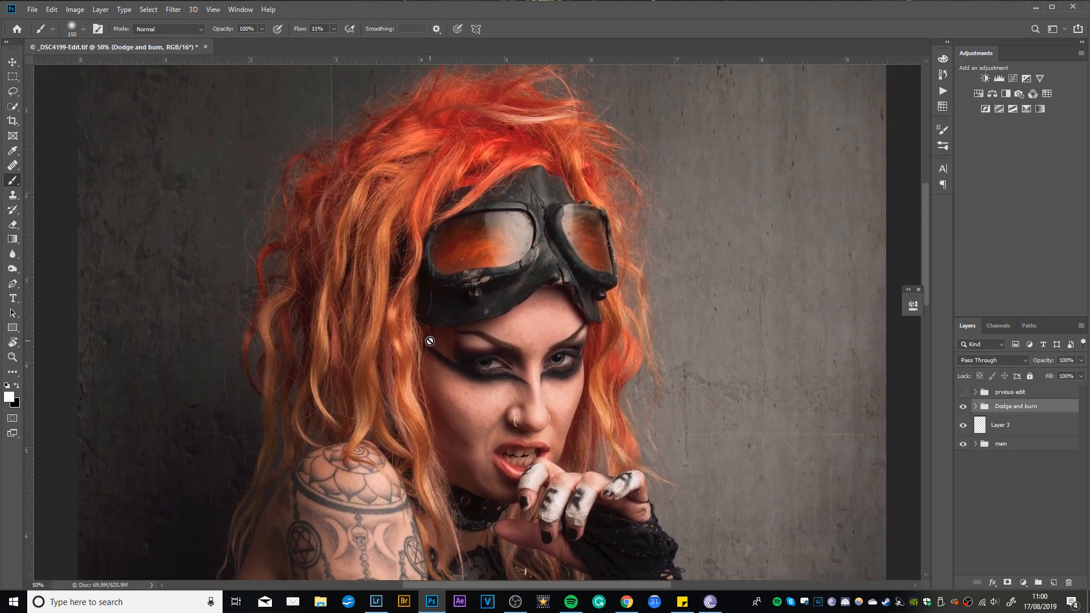
{"action": "scroll", "coordinate": [429, 341], "scroll_direction": "up", "scroll_amount": 2}
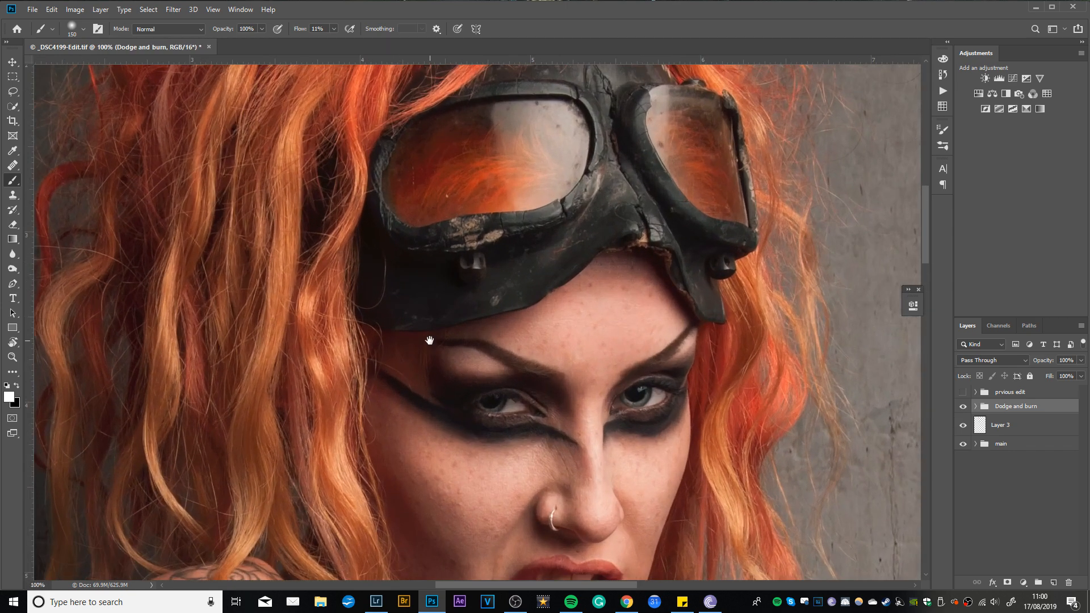
{"action": "left_click_drag", "start_coordinate": [429, 341], "coordinate": [503, 409]}
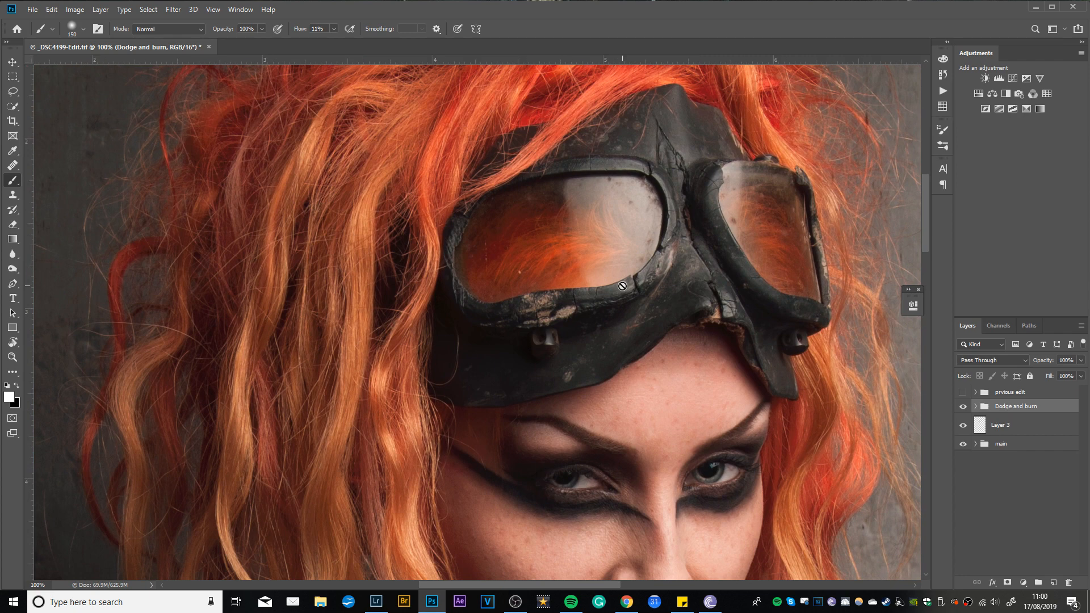
{"action": "left_click", "coordinate": [976, 407]}
{"action": "left_click", "coordinate": [1017, 454]}
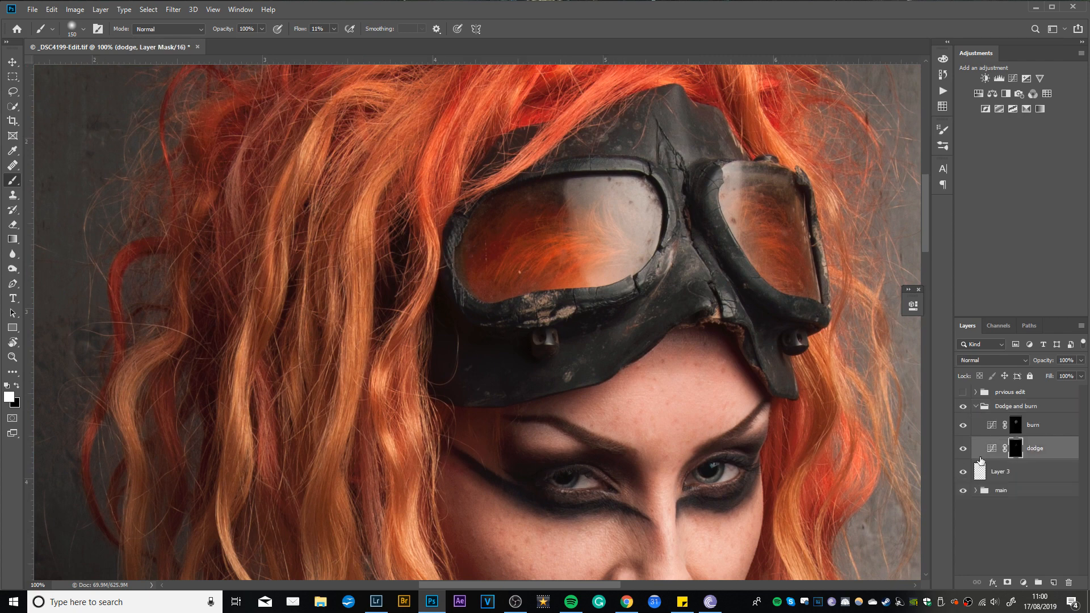
{"action": "key", "text": "bracketleft"}
{"action": "key", "text": "bracketleft"}
{"action": "key", "text": "bracketleft"}
{"action": "key", "text": "bracketleft"}
{"action": "key", "text": "bracketleft"}
{"action": "key", "text": "bracketleft"}
{"action": "key", "text": "bracketleft"}
{"action": "key", "text": "bracketleft"}
{"action": "key", "text": "bracketleft"}
{"action": "key", "text": "bracketleft"}
{"action": "key", "text": "bracketleft"}
{"action": "key", "text": "bracketleft"}
{"action": "key", "text": "bracketleft"}
{"action": "key", "text": "bracketleft"}
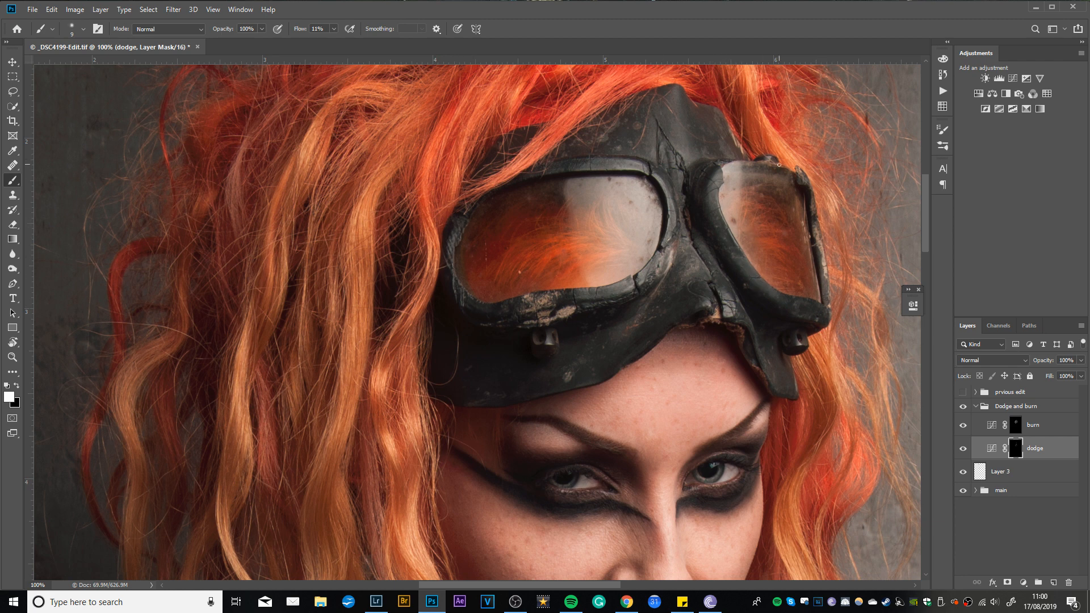
Step: Dodge the leather ridge between the two goggle lenses with a size 30 brush
{"action": "key", "text": "bracketright"}
{"action": "key", "text": "bracketright"}
{"action": "key", "text": "bracketright"}
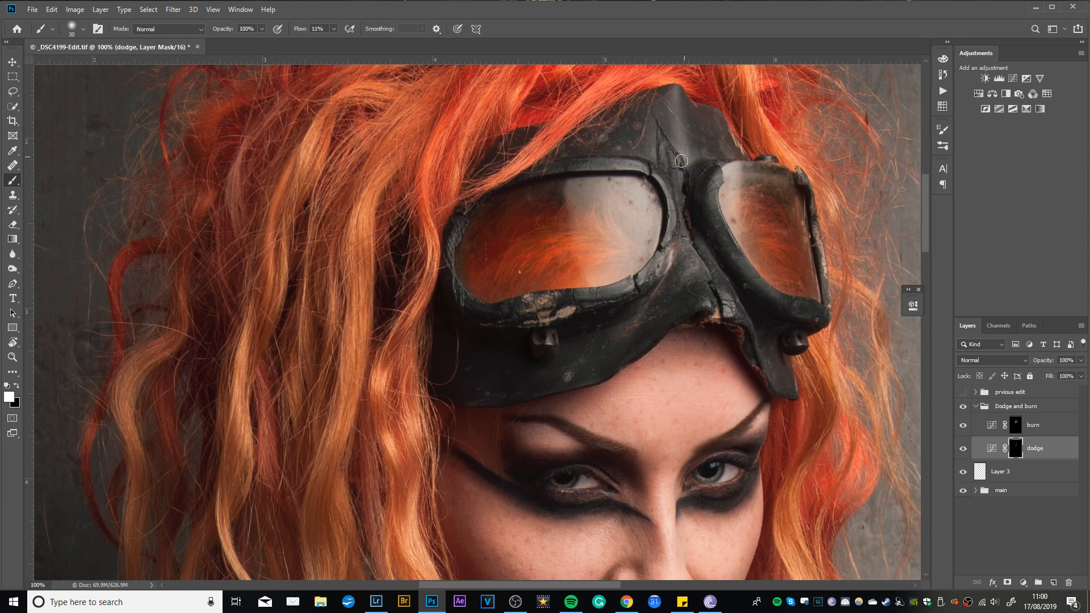
{"action": "key", "text": "bracketright"}
{"action": "key", "text": "bracketright"}
{"action": "key", "text": "bracketright"}
{"action": "key", "text": "bracketleft"}
{"action": "key", "text": "bracketleft"}
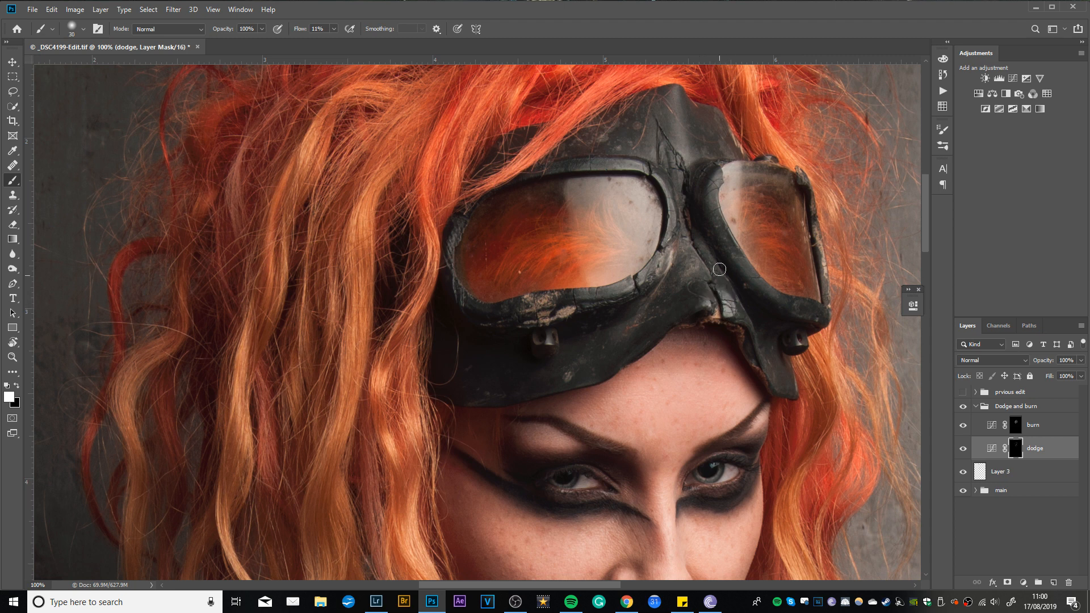
Step: Dodge the fine highlights along the leather edge and the smaller lens frame with a size 8 brush
{"action": "key", "text": "bracketleft"}
{"action": "key", "text": "bracketleft"}
{"action": "key", "text": "bracketleft"}
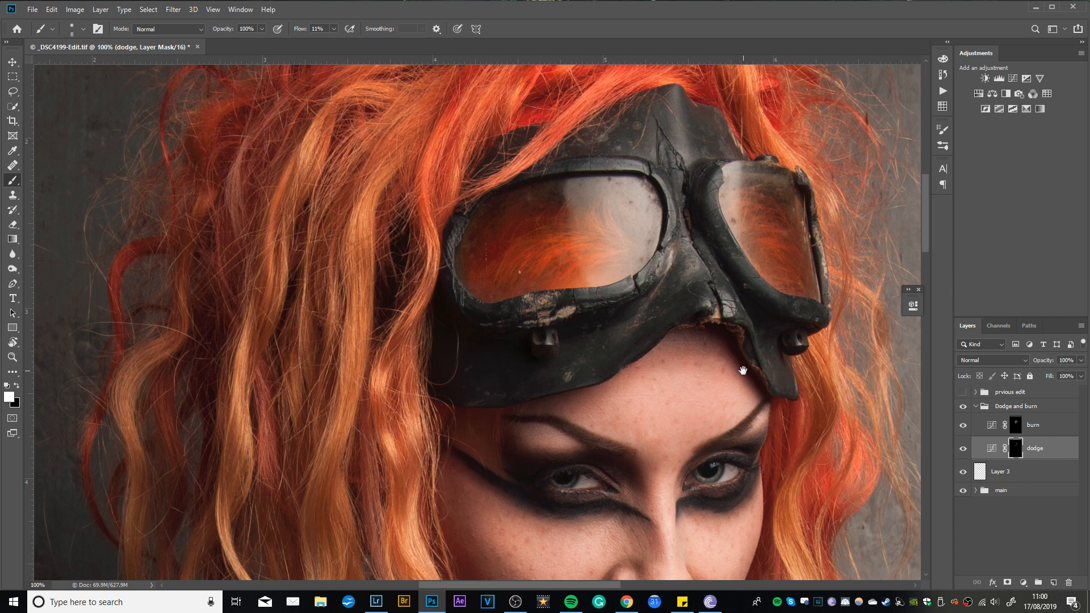
{"action": "left_click_drag", "start_coordinate": [743, 371], "coordinate": [416, 352]}
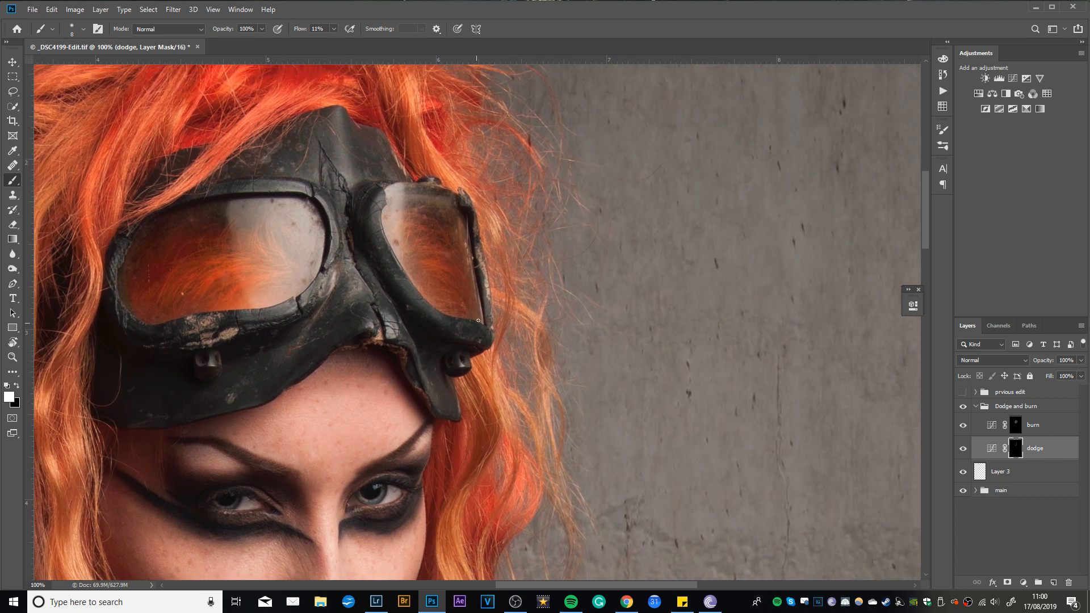
Step: With the burn layer's mask active, burn along the lower edge of the goggles' leather above the forehead with a size 45 brush
{"action": "left_click", "coordinate": [1015, 425]}
{"action": "key", "text": "bracketright"}
{"action": "key", "text": "bracketright"}
{"action": "key", "text": "bracketright"}
{"action": "key", "text": "bracketright"}
{"action": "key", "text": "bracketright"}
{"action": "key", "text": "bracketright"}
{"action": "key", "text": "bracketright"}
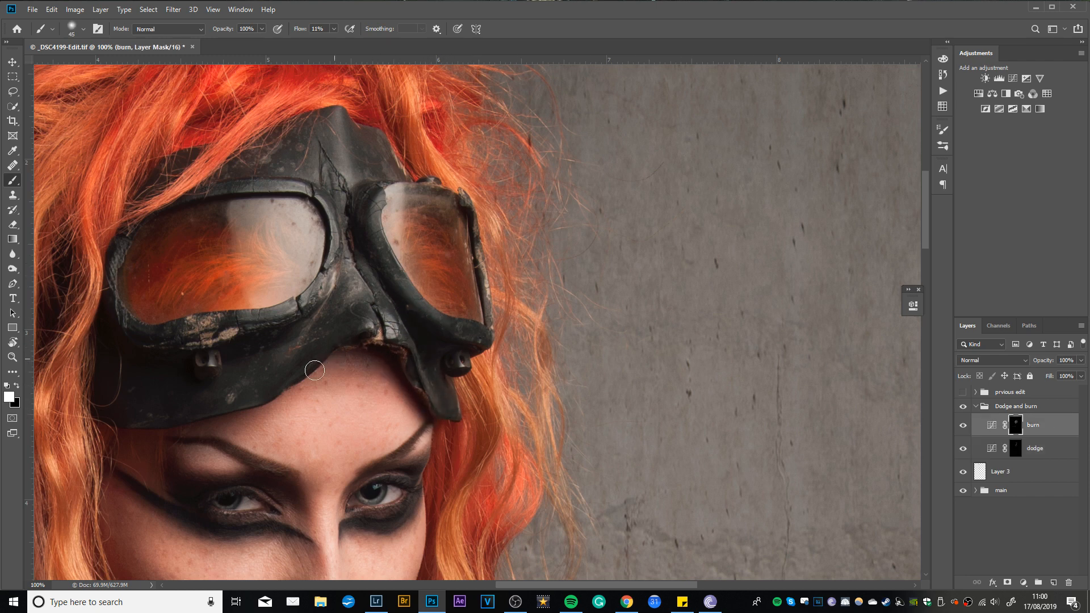
{"action": "key", "text": "bracketright"}
{"action": "key", "text": "bracketright"}
{"action": "key", "text": "bracketright"}
Step: Burn the crease above the larger goggle lens with a size 10 brush
{"action": "key", "text": "bracketleft"}
{"action": "key", "text": "bracketleft"}
{"action": "key", "text": "bracketleft"}
{"action": "key", "text": "bracketleft"}
{"action": "key", "text": "bracketleft"}
{"action": "key", "text": "bracketleft"}
{"action": "key", "text": "bracketleft"}
{"action": "key", "text": "bracketleft"}
{"action": "key", "text": "bracketleft"}
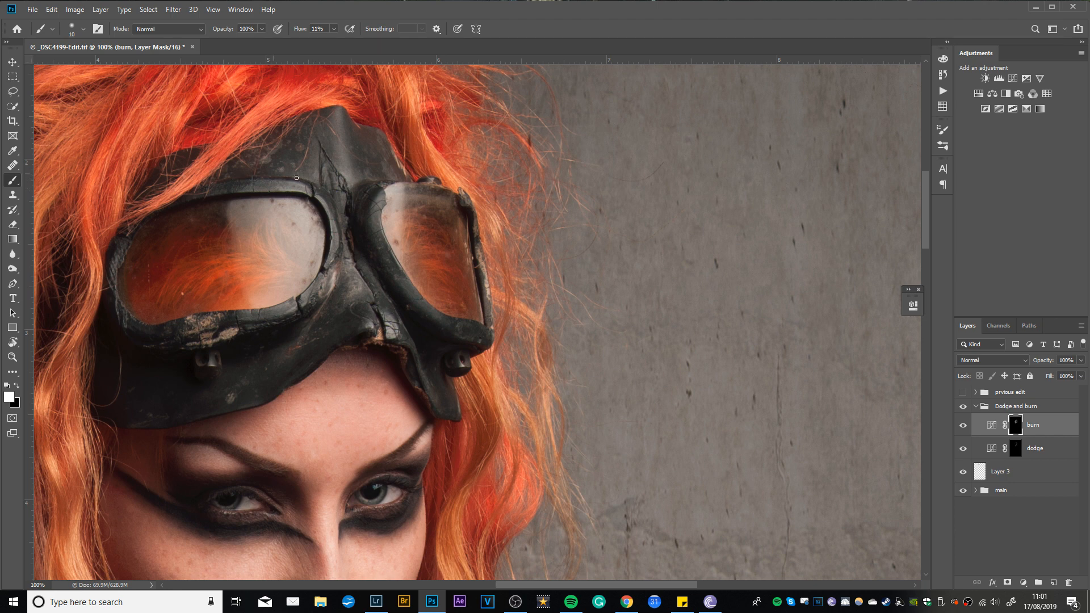
{"action": "right_click", "coordinate": [321, 181]}
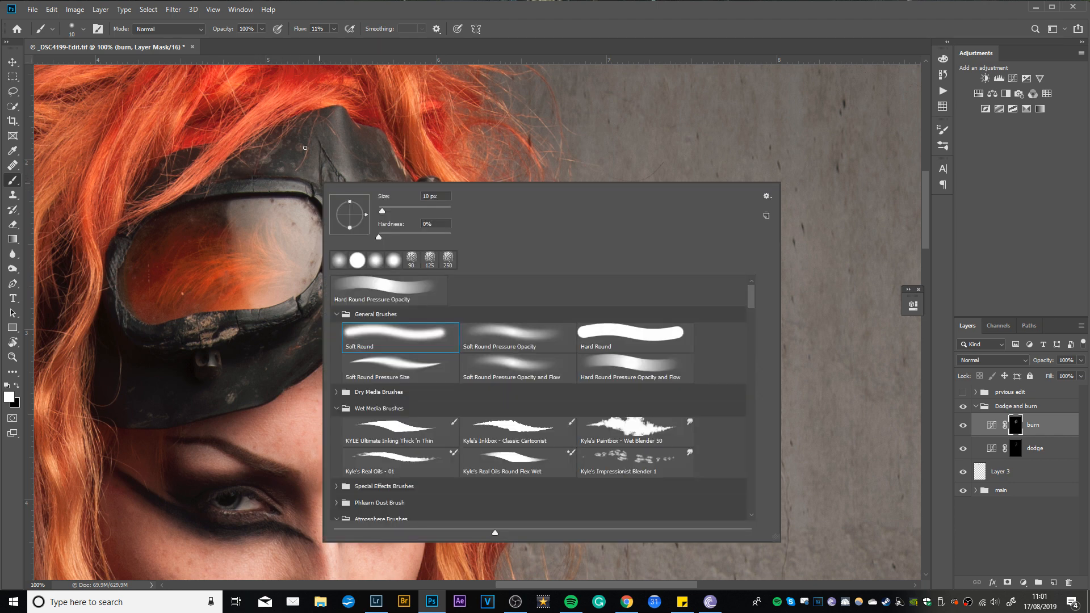
{"action": "left_click", "coordinate": [463, 101]}
Step: Burn the upper leather of the goggles around its peak below the hair with a size 50 brush
{"action": "key", "text": "bracketright"}
{"action": "key", "text": "bracketright"}
{"action": "key", "text": "bracketright"}
{"action": "key", "text": "bracketright"}
{"action": "key", "text": "bracketright"}
{"action": "key", "text": "bracketright"}
{"action": "key", "text": "bracketright"}
{"action": "key", "text": "bracketright"}
{"action": "key", "text": "bracketright"}
{"action": "key", "text": "bracketright"}
{"action": "key", "text": "bracketright"}
{"action": "key", "text": "bracketright"}
{"action": "key", "text": "bracketright"}
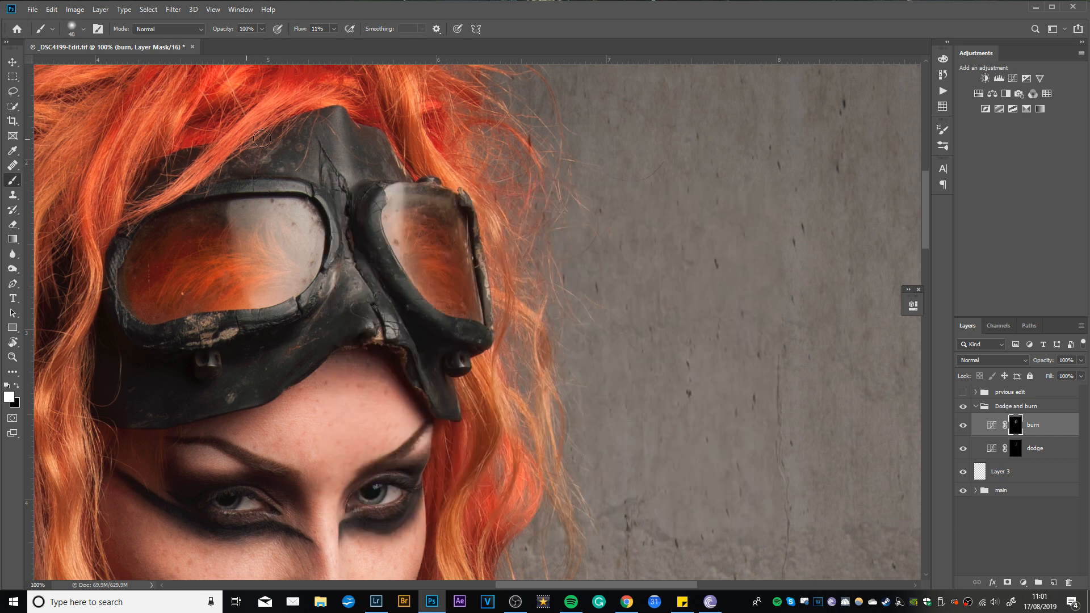
{"action": "key", "text": "bracketleft"}
{"action": "key", "text": "bracketleft"}
{"action": "key", "text": "bracketleft"}
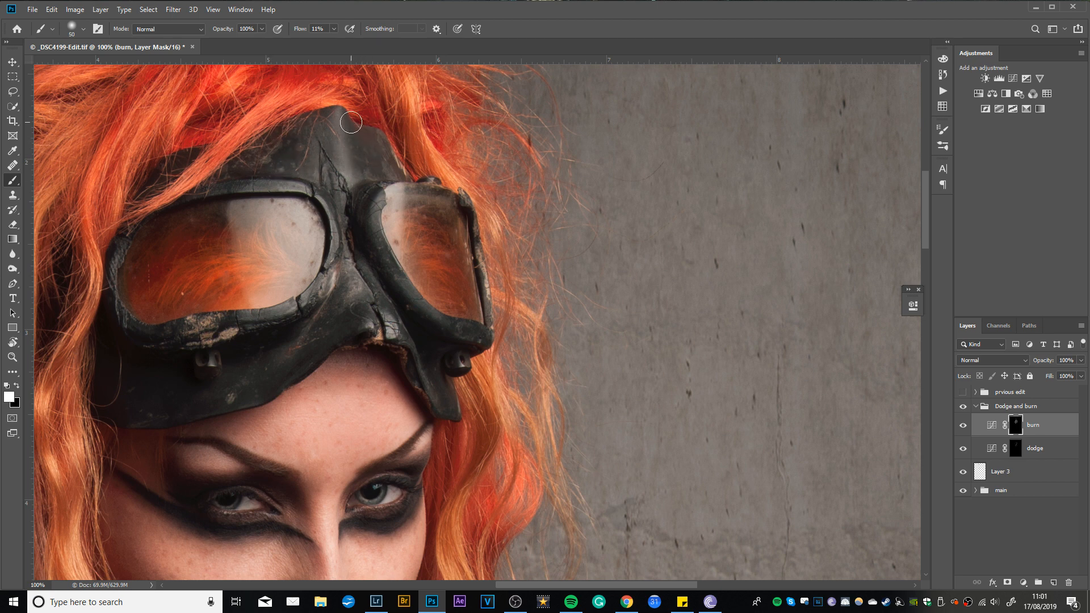
Step: Burn the inner side of the smaller lens's frame with a size 20 brush
{"action": "key", "text": "bracketleft"}
{"action": "key", "text": "bracketleft"}
{"action": "key", "text": "bracketleft"}
{"action": "key", "text": "bracketleft"}
{"action": "key", "text": "bracketleft"}
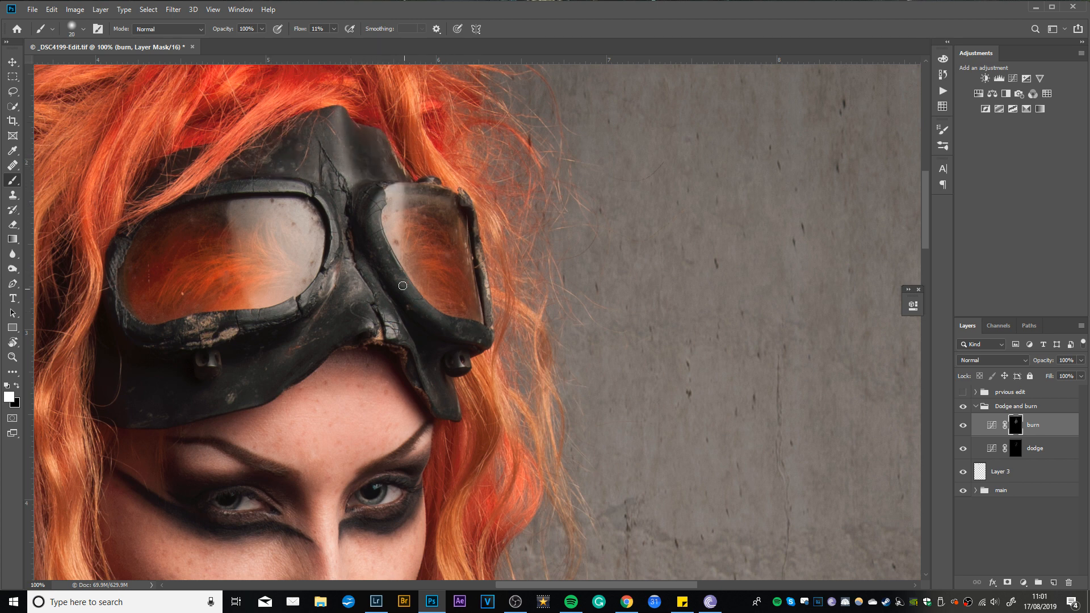
{"action": "key", "text": "bracketright"}
Step: With the dodge layer's mask active, dodge the remaining goggle highlights with a size 15 brush
{"action": "left_click", "coordinate": [1010, 448]}
{"action": "key", "text": "bracketleft"}
{"action": "key", "text": "bracketleft"}
{"action": "key", "text": "bracketleft"}
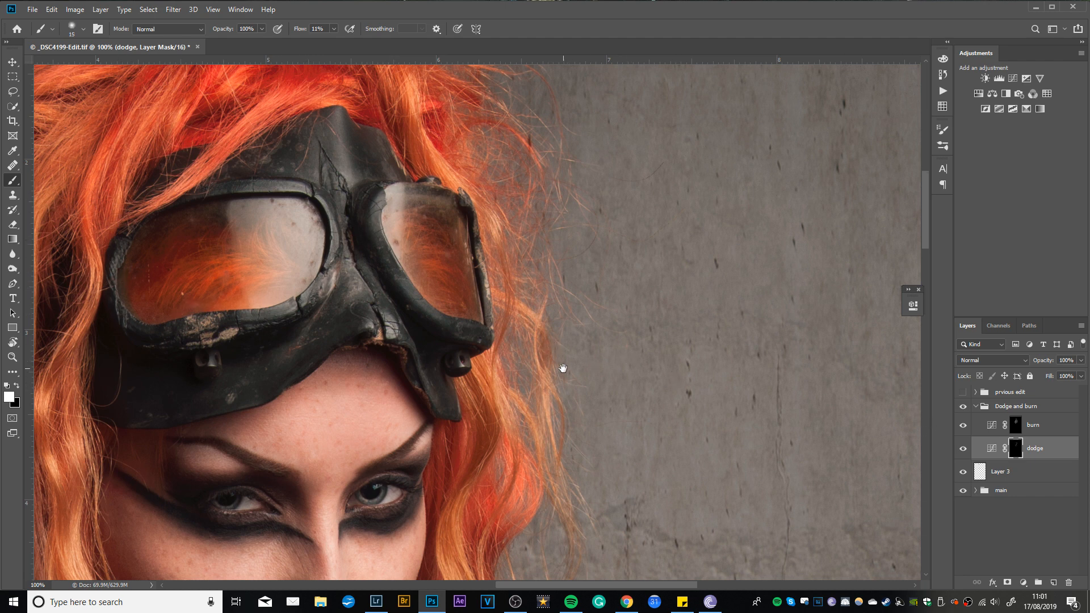
Step: Dodge the hair strands just above the goggles with a size 15 brush, reducing it to 9 for finer strands
{"action": "left_click_drag", "start_coordinate": [563, 368], "coordinate": [613, 380]}
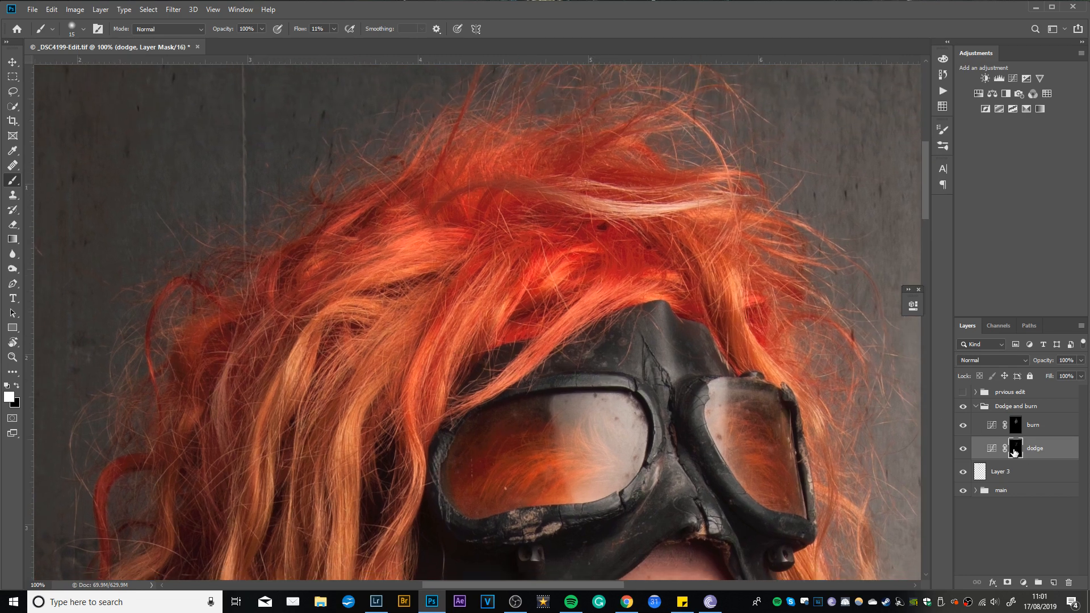
{"action": "mouse_move", "coordinate": [565, 308]}
{"action": "left_mouse_down"}
{"action": "mouse_move", "coordinate": [597, 294]}
{"action": "mouse_move", "coordinate": [544, 335]}
{"action": "left_mouse_up"}
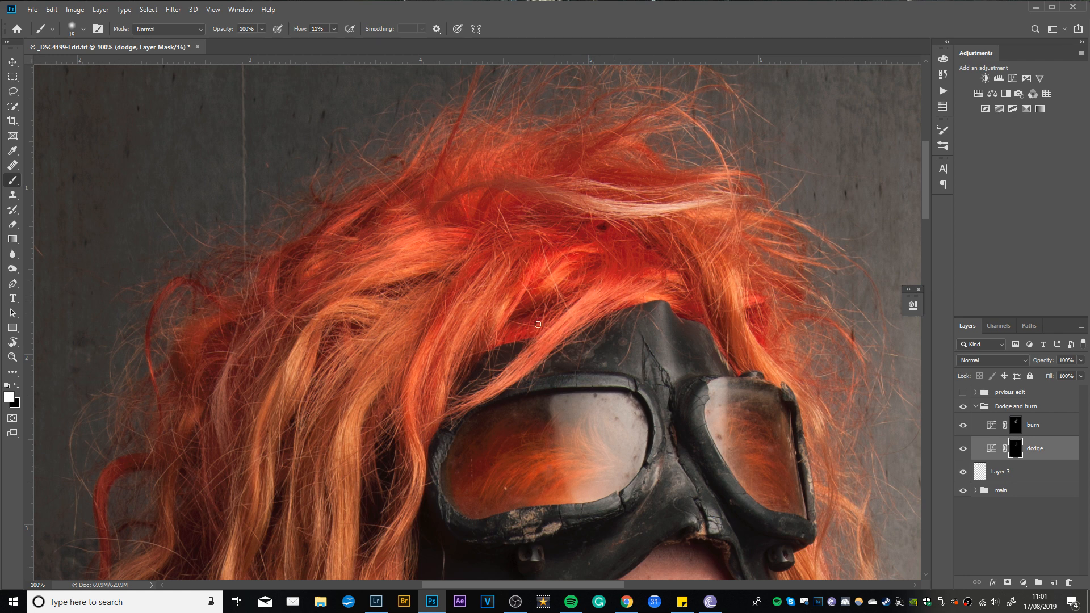
{"action": "key", "text": "bracketleft"}
{"action": "key", "text": "bracketleft"}
{"action": "key", "text": "bracketleft"}
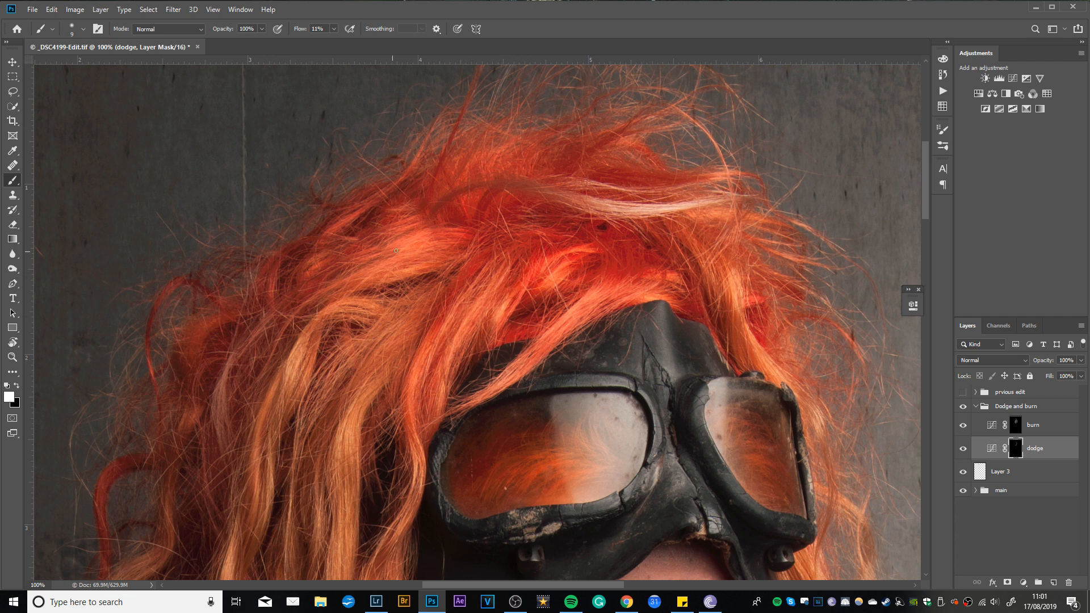
Step: Dodge the bright hair locks on the crown, on the image's left side, with a size 20 brush
{"action": "key", "text": "bracketright"}
{"action": "key", "text": "bracketright"}
{"action": "key", "text": "bracketright"}
{"action": "left_click_drag", "start_coordinate": [402, 224], "coordinate": [408, 255]}
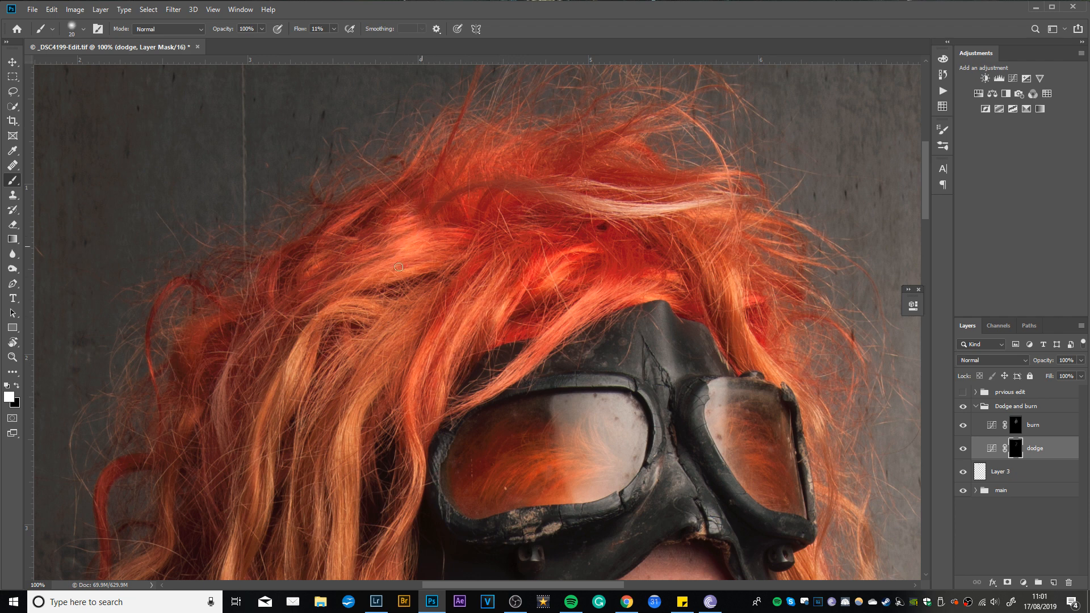
Step: Dodge individual strands across the top of the hair and the locks beside the goggles with a size 10 brush
{"action": "key", "text": "bracketleft"}
{"action": "key", "text": "bracketleft"}
{"action": "mouse_move", "coordinate": [659, 323]}
{"action": "left_mouse_down"}
{"action": "mouse_move", "coordinate": [560, 374]}
{"action": "mouse_move", "coordinate": [568, 334]}
{"action": "left_mouse_up"}
{"action": "mouse_move", "coordinate": [619, 268]}
{"action": "left_mouse_down"}
{"action": "mouse_move", "coordinate": [627, 301]}
{"action": "mouse_move", "coordinate": [636, 291]}
{"action": "left_mouse_up"}
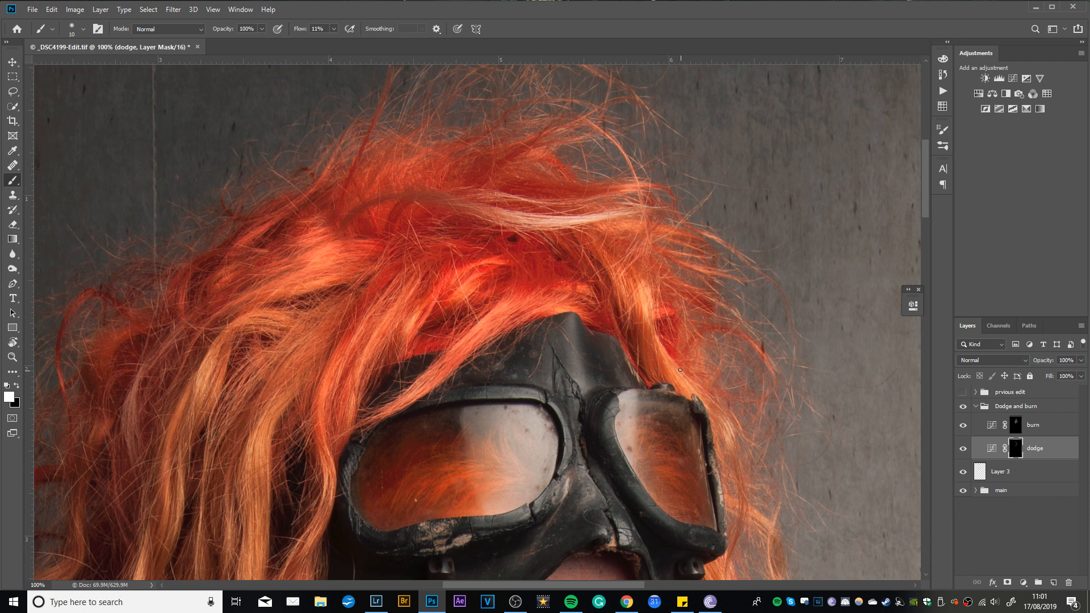
{"action": "left_click_drag", "start_coordinate": [526, 225], "coordinate": [666, 238]}
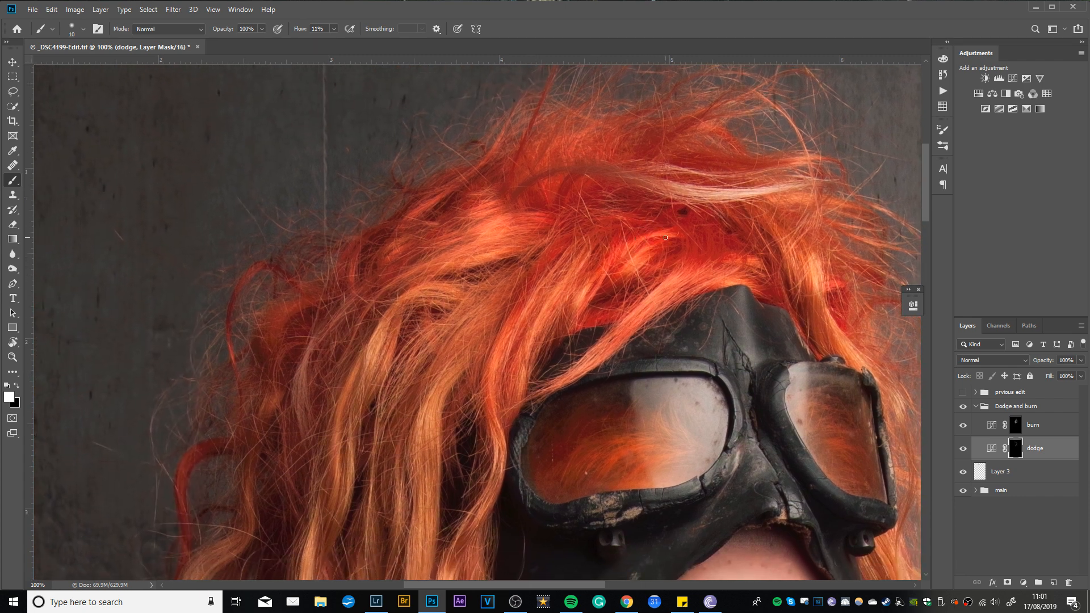
{"action": "mouse_move", "coordinate": [471, 371]}
{"action": "left_mouse_down"}
{"action": "mouse_move", "coordinate": [502, 213]}
{"action": "mouse_move", "coordinate": [504, 297]}
{"action": "left_mouse_up"}
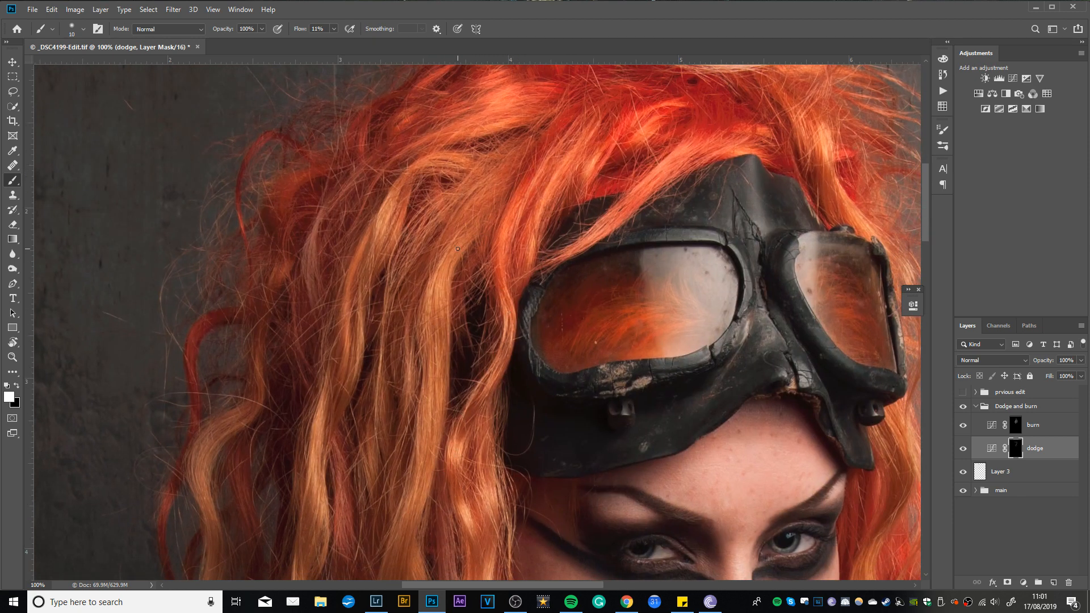
Step: Dodge the long hair locks hanging on the image's left side with a size 10 brush, enlarged to 15 for the broader locks
{"action": "left_click_drag", "start_coordinate": [435, 376], "coordinate": [426, 437]}
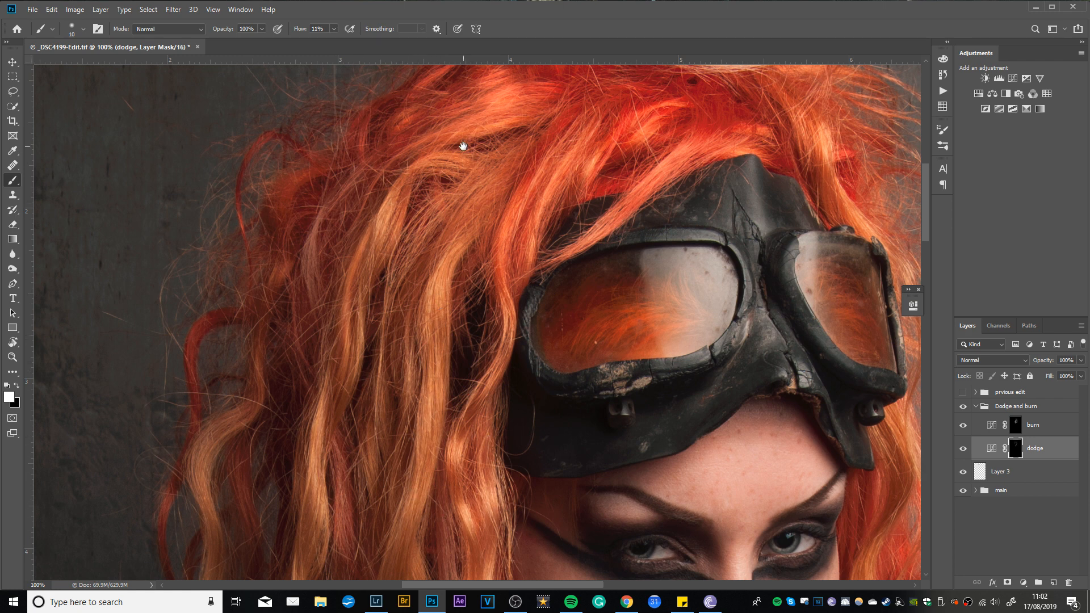
{"action": "left_click_drag", "start_coordinate": [464, 146], "coordinate": [517, 309]}
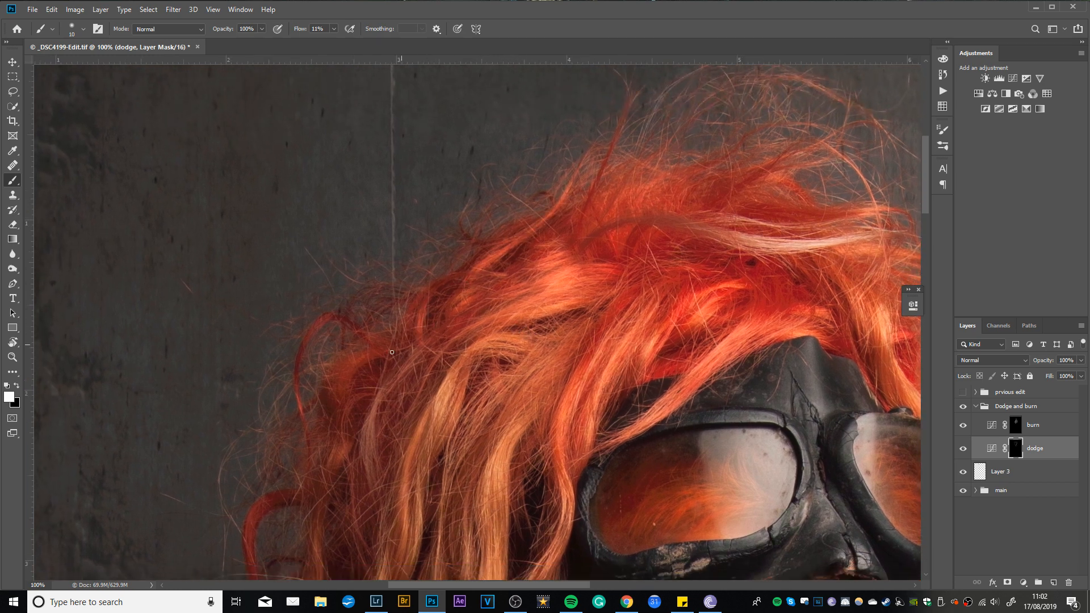
{"action": "left_click_drag", "start_coordinate": [433, 384], "coordinate": [431, 203]}
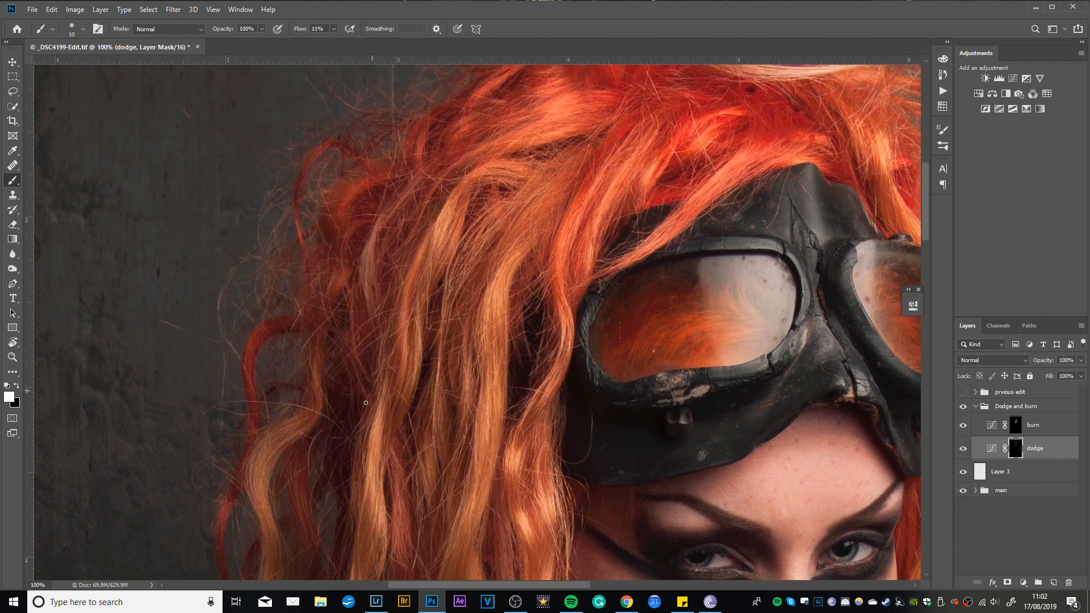
{"action": "scroll", "coordinate": [409, 239], "scroll_direction": "down", "scroll_amount": 1}
{"action": "scroll", "coordinate": [401, 248], "scroll_direction": "down", "scroll_amount": 2}
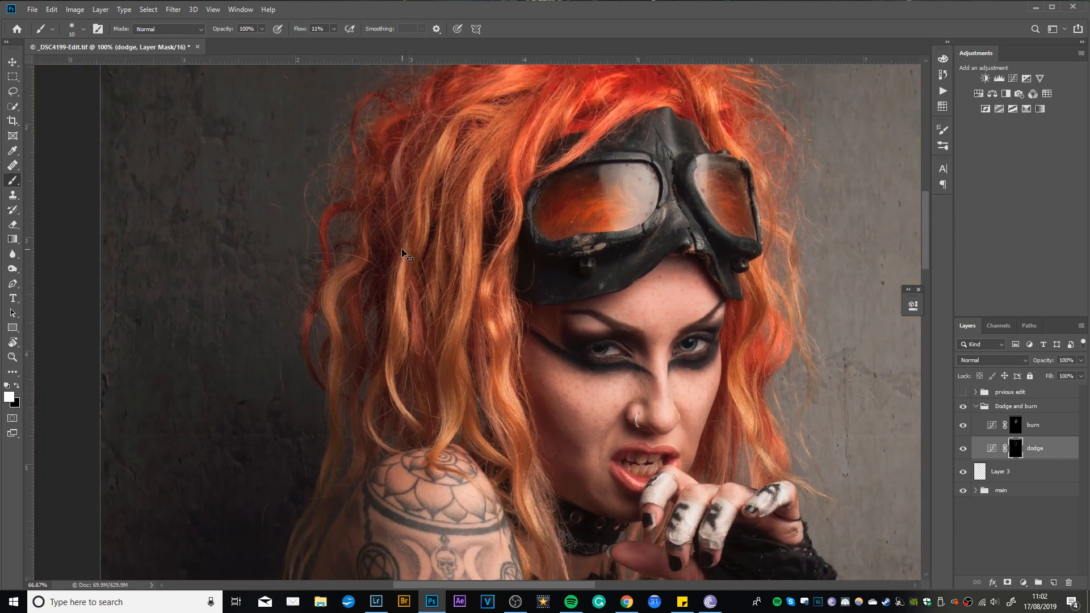
{"action": "scroll", "coordinate": [404, 256], "scroll_direction": "down", "scroll_amount": 1}
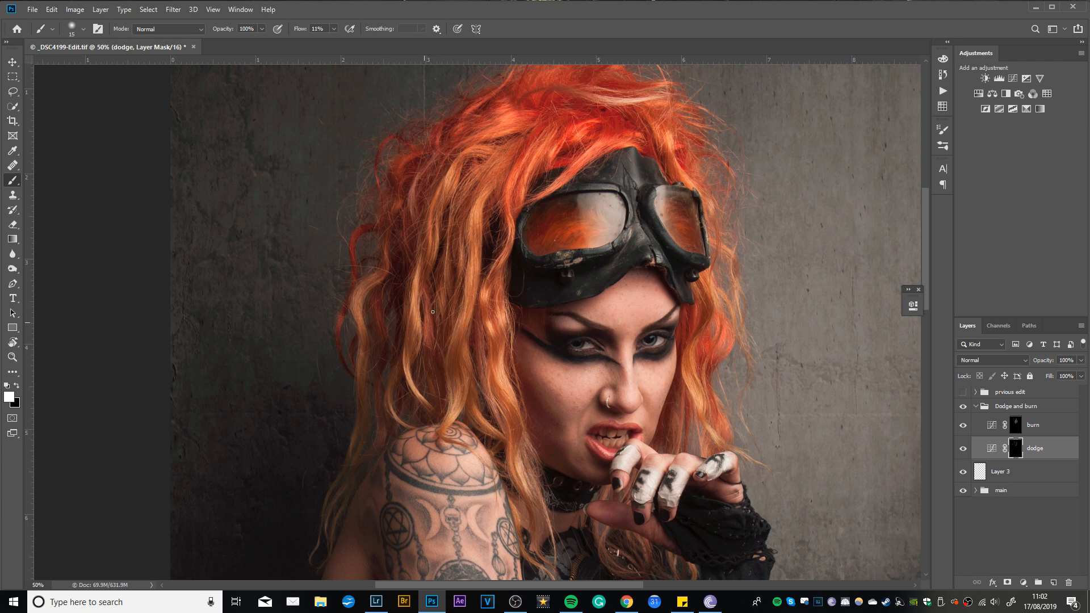
{"action": "left_click_drag", "start_coordinate": [692, 345], "coordinate": [542, 346]}
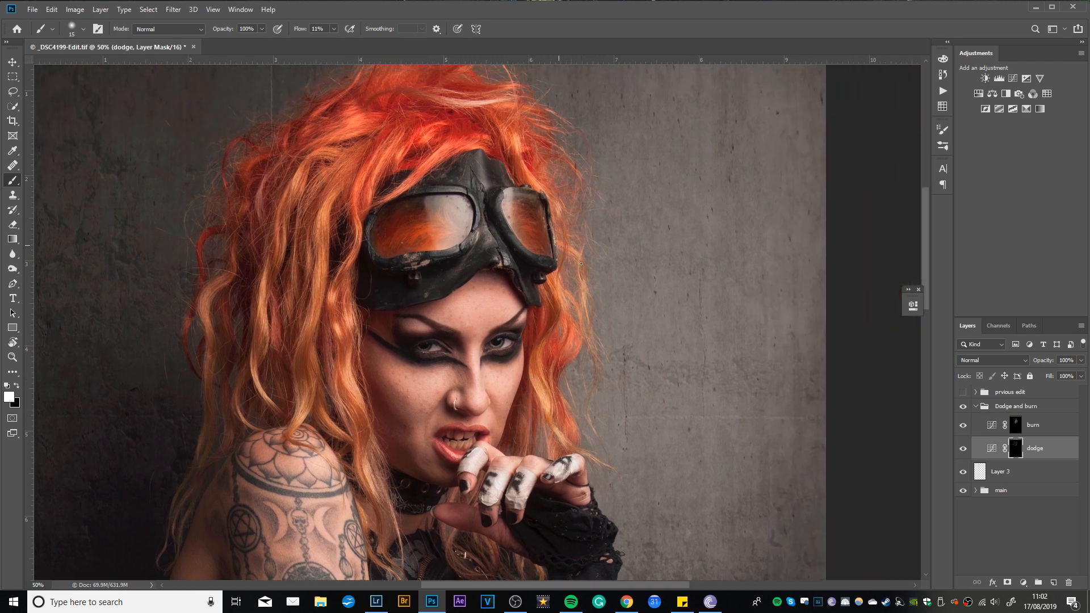
Step: With the burn layer's mask active, burn the shadows between the hair locks on the crown, above the goggles
{"action": "left_click", "coordinate": [1015, 425]}
{"action": "key", "text": "ctrl+plus"}
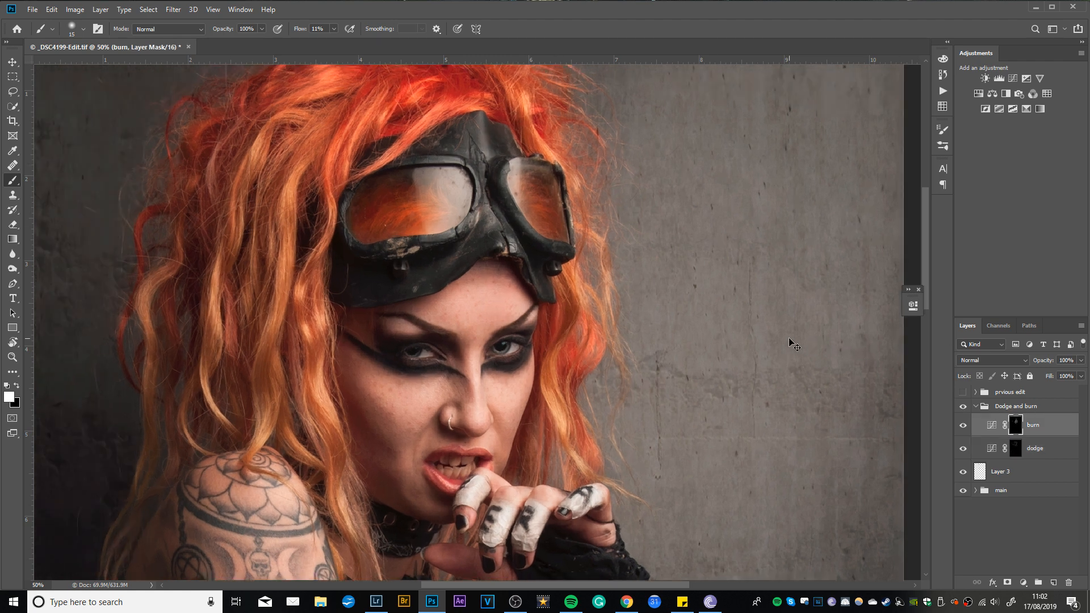
{"action": "left_click_drag", "start_coordinate": [413, 219], "coordinate": [624, 361]}
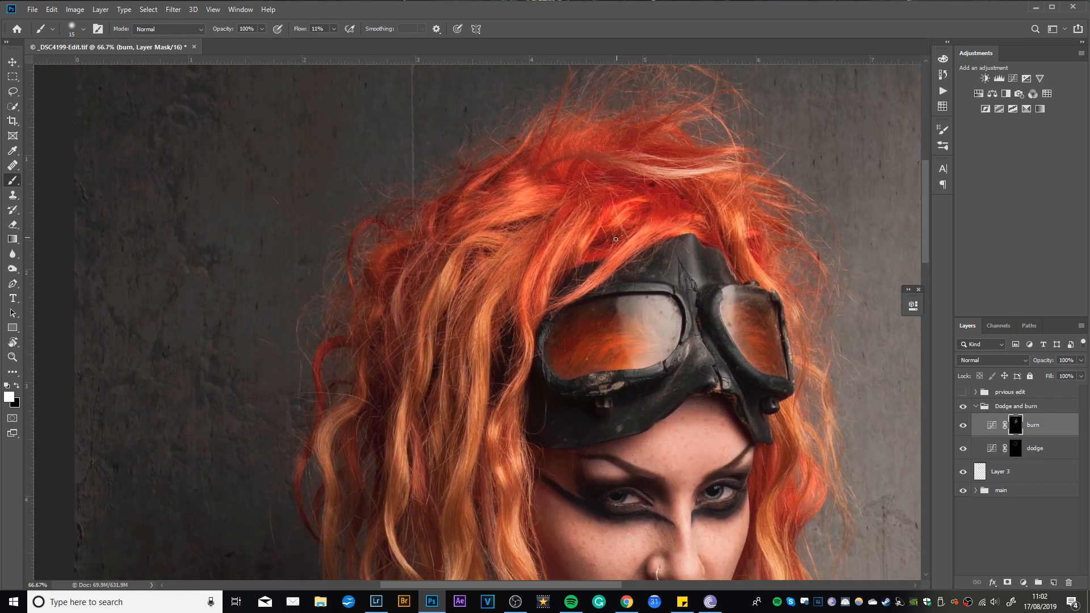
{"action": "key", "text": "bracketright"}
{"action": "key", "text": "bracketright"}
{"action": "key", "text": "bracketright"}
{"action": "mouse_move", "coordinate": [525, 223]}
{"action": "left_mouse_down"}
{"action": "mouse_move", "coordinate": [500, 245]}
{"action": "mouse_move", "coordinate": [537, 243]}
{"action": "left_mouse_up"}
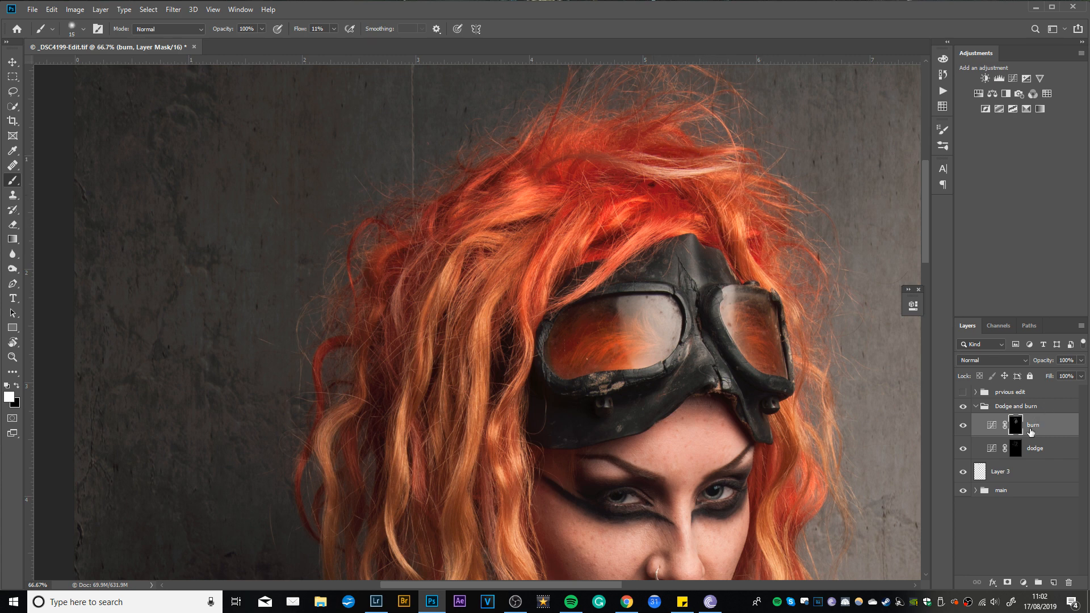
Step: With the dodge layer's mask active, dodge the pale strand across the top of the hair with a size 15 brush
{"action": "left_click", "coordinate": [1015, 448]}
{"action": "left_click_drag", "start_coordinate": [636, 167], "coordinate": [710, 170]}
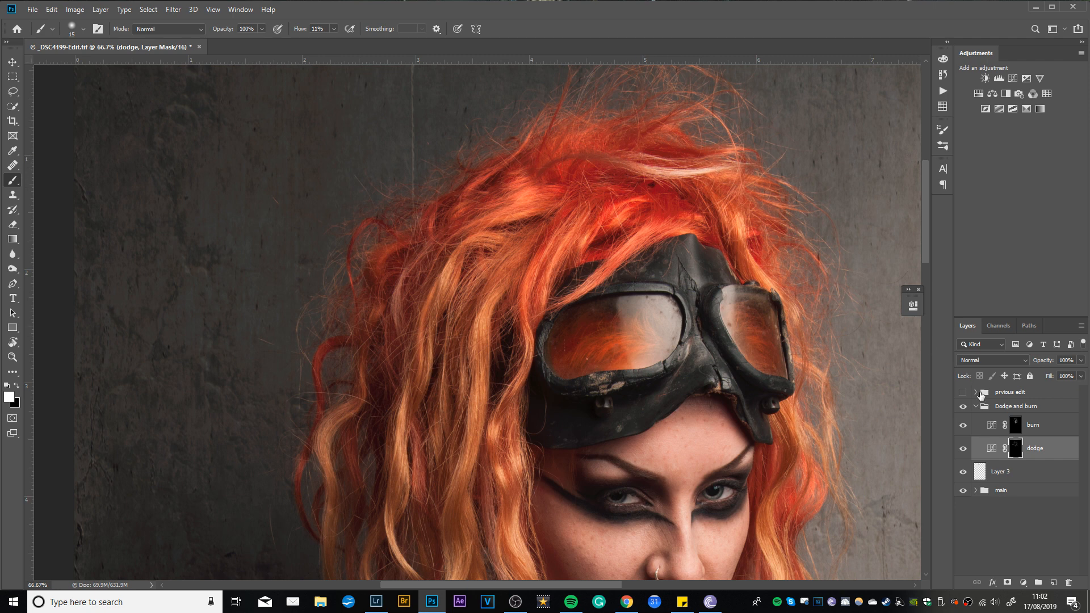
Step: With the burn layer's mask active, burn the darker hair around the face and above the shoulder, enlarging the brush from 30 to 60
{"action": "left_click", "coordinate": [1016, 424]}
{"action": "key", "text": "bracketright"}
{"action": "key", "text": "bracketright"}
{"action": "key", "text": "bracketright"}
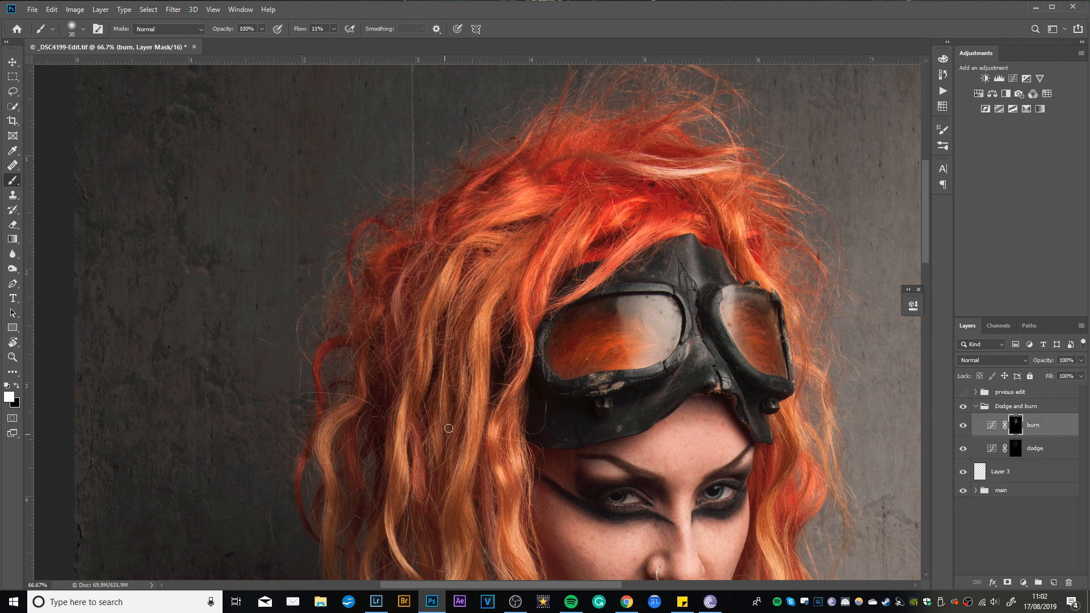
{"action": "left_click_drag", "start_coordinate": [466, 419], "coordinate": [416, 194]}
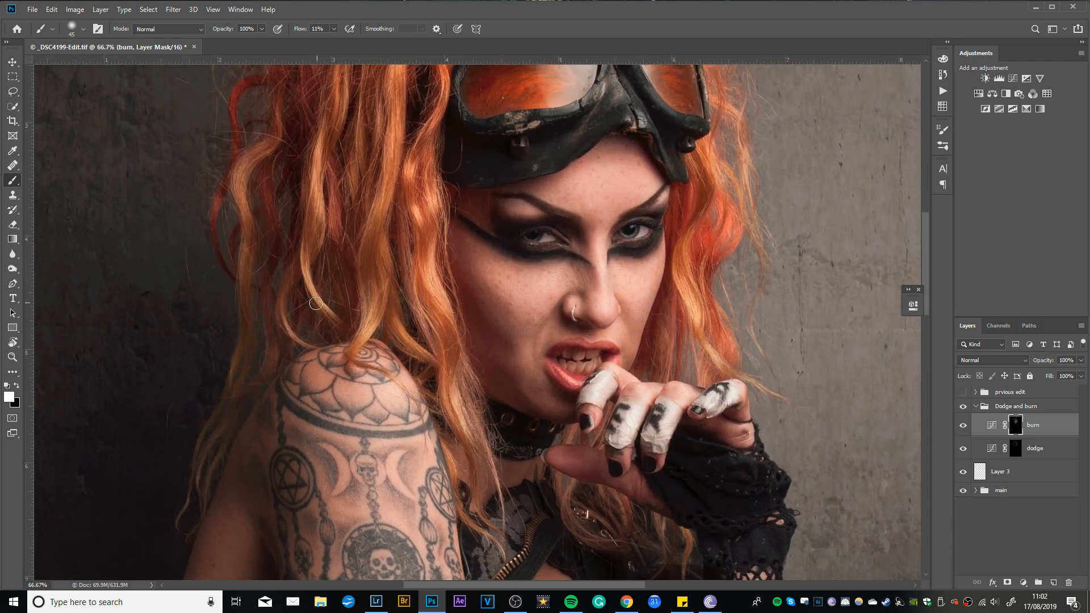
{"action": "key", "text": "bracketright"}
{"action": "key", "text": "bracketright"}
{"action": "key", "text": "bracketright"}
{"action": "key", "text": "bracketright"}
{"action": "key", "text": "bracketright"}
{"action": "key", "text": "bracketleft"}
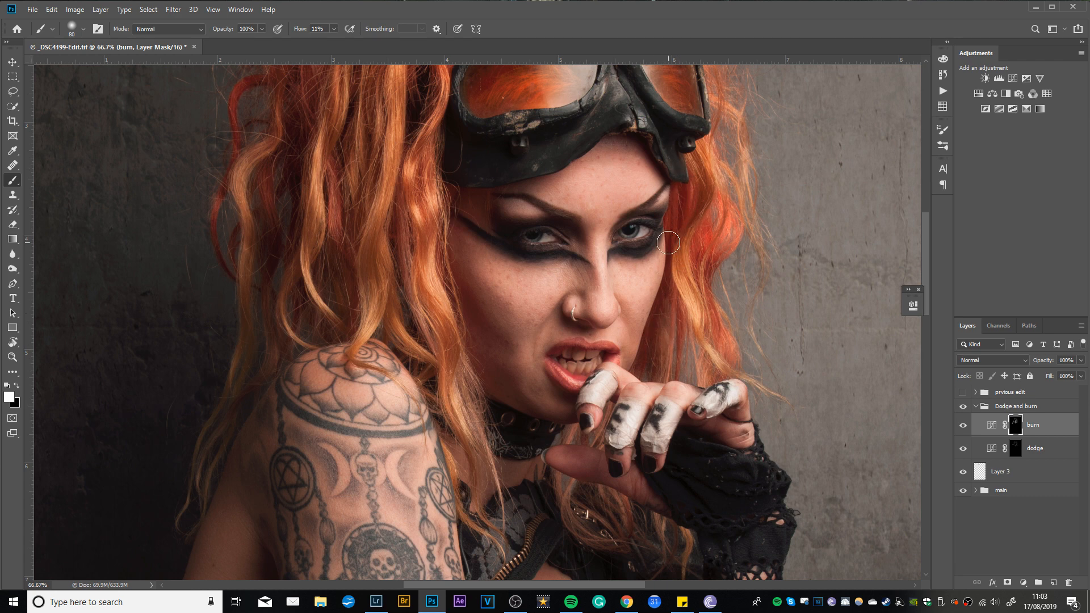
Step: Examine the dodge and burn work across the whole figure, then closer on the face, arm and hand
{"action": "key", "text": "ctrl+minus"}
{"action": "key", "text": "ctrl+minus"}
{"action": "key", "text": "ctrl+minus"}
{"action": "key", "text": "ctrl+minus"}
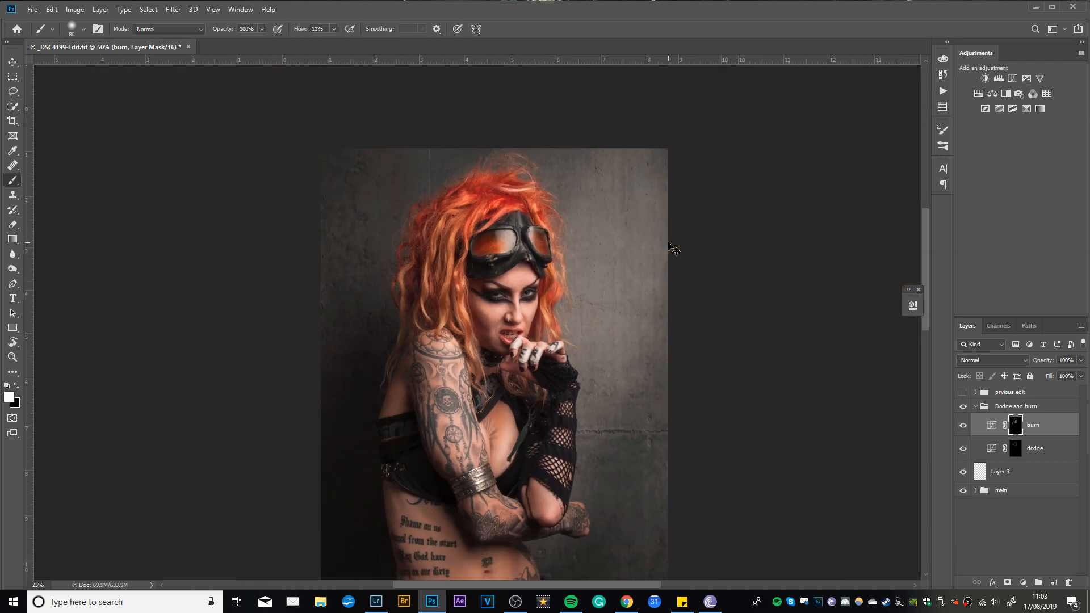
{"action": "key", "text": "ctrl+plus"}
{"action": "key", "text": "ctrl+plus"}
{"action": "key", "text": "ctrl+plus"}
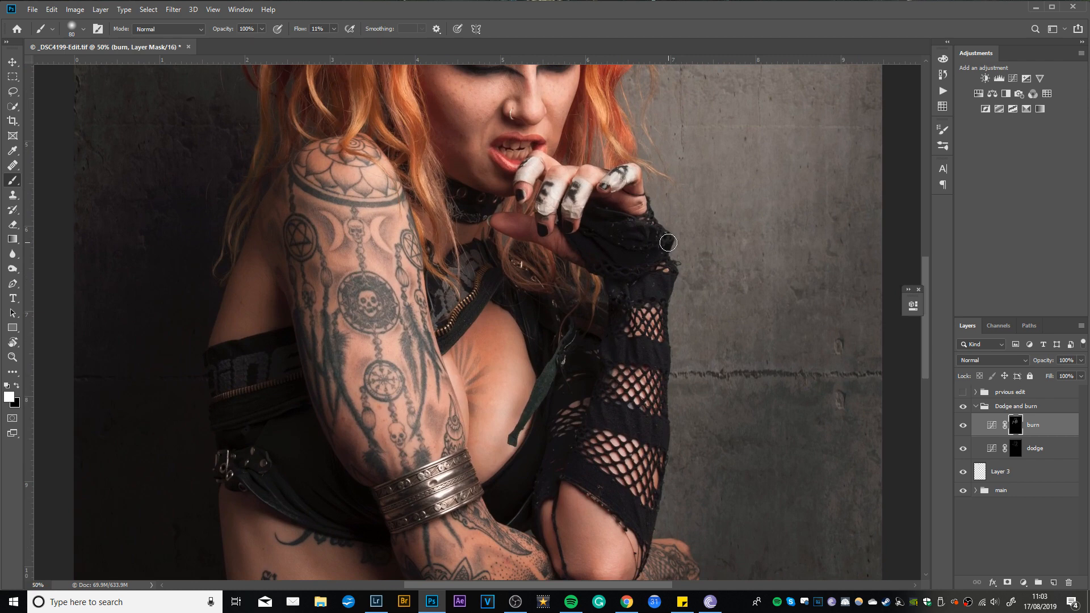
{"action": "left_click_drag", "start_coordinate": [467, 110], "coordinate": [499, 288]}
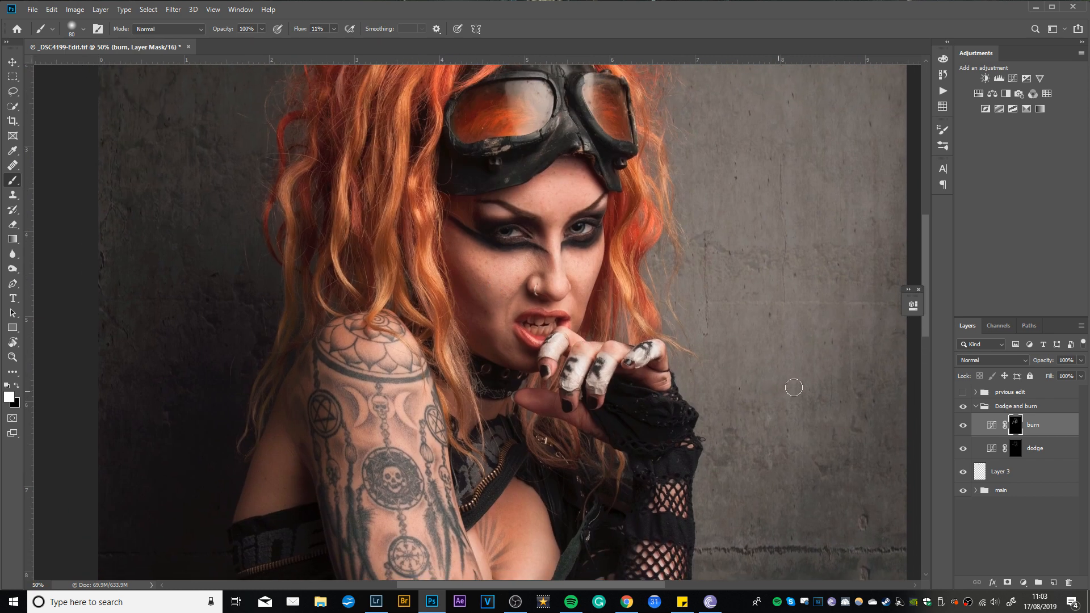
{"action": "left_click_drag", "start_coordinate": [553, 474], "coordinate": [544, 275]}
{"action": "left_click_drag", "start_coordinate": [596, 208], "coordinate": [579, 383]}
Step: With the dodge layer's mask active, dodge the bandaged fingers and knuckles near the mouth with a size 35 brush
{"action": "key", "text": "ctrl+plus"}
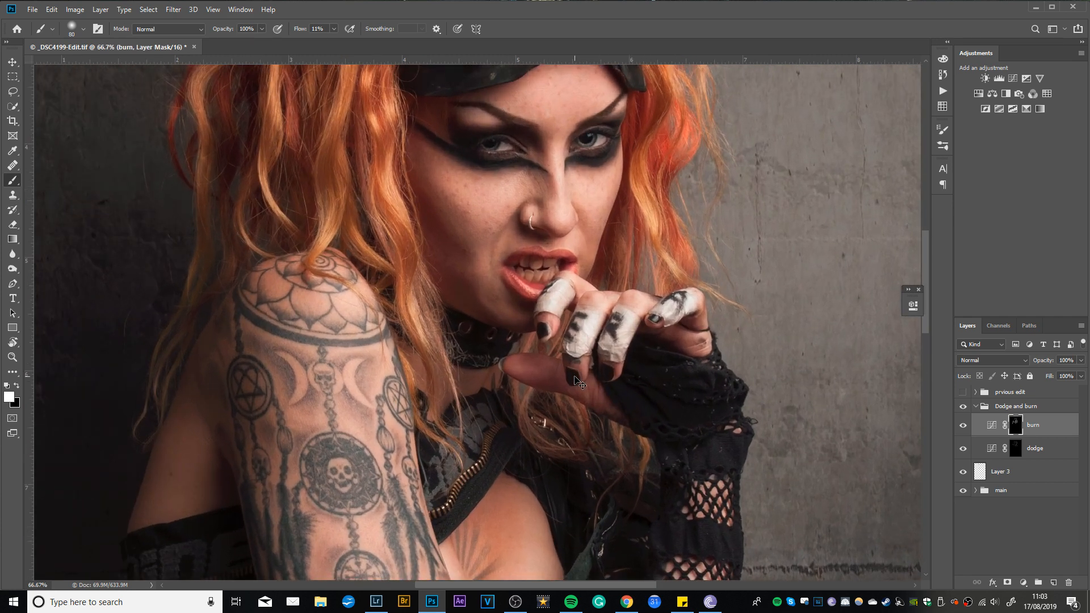
{"action": "key", "text": "ctrl+plus"}
{"action": "left_click", "coordinate": [1024, 448]}
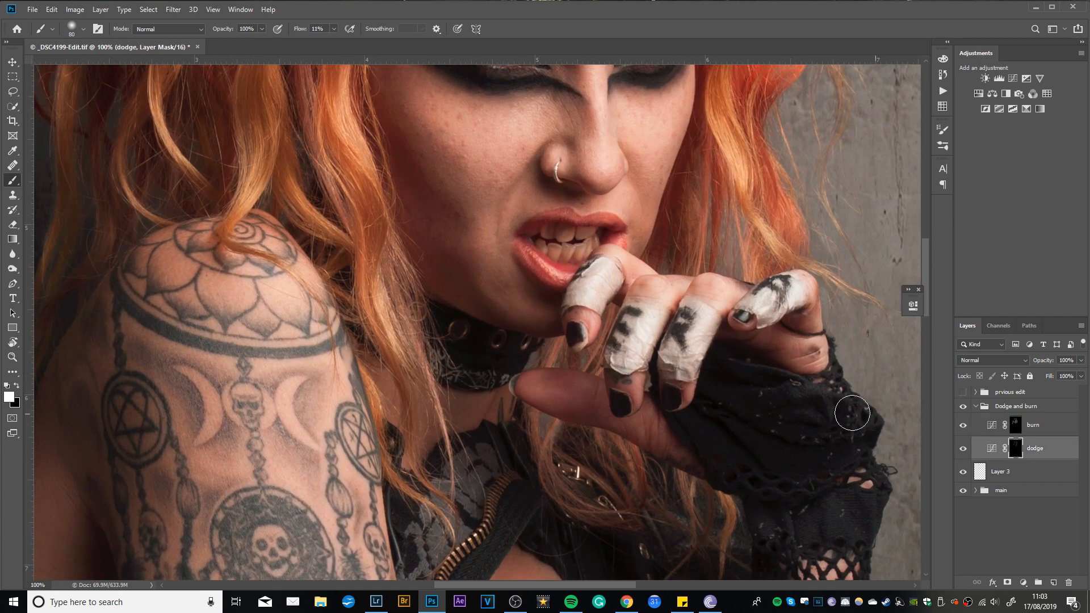
{"action": "key", "text": "bracketleft"}
{"action": "key", "text": "bracketleft"}
{"action": "key", "text": "bracketleft"}
{"action": "key", "text": "bracketleft"}
{"action": "key", "text": "bracketleft"}
{"action": "key", "text": "bracketleft"}
{"action": "key", "text": "bracketright"}
{"action": "key", "text": "bracketright"}
{"action": "key", "text": "bracketright"}
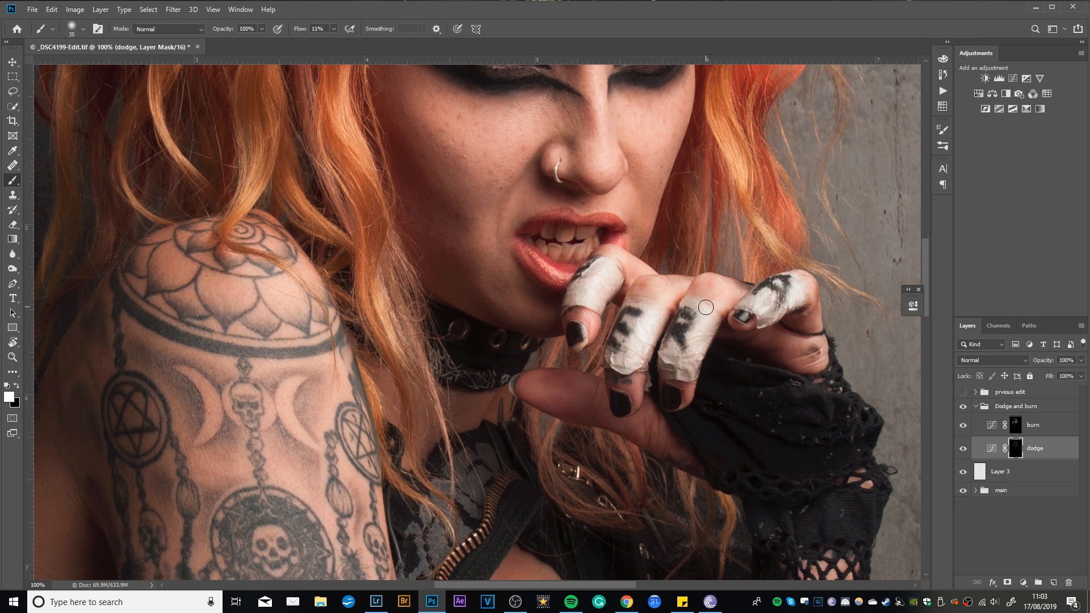
Step: Dodge the fingertips below the bandages, varying the brush between sizes 20 and 30
{"action": "key", "text": "bracketleft"}
{"action": "key", "text": "bracketleft"}
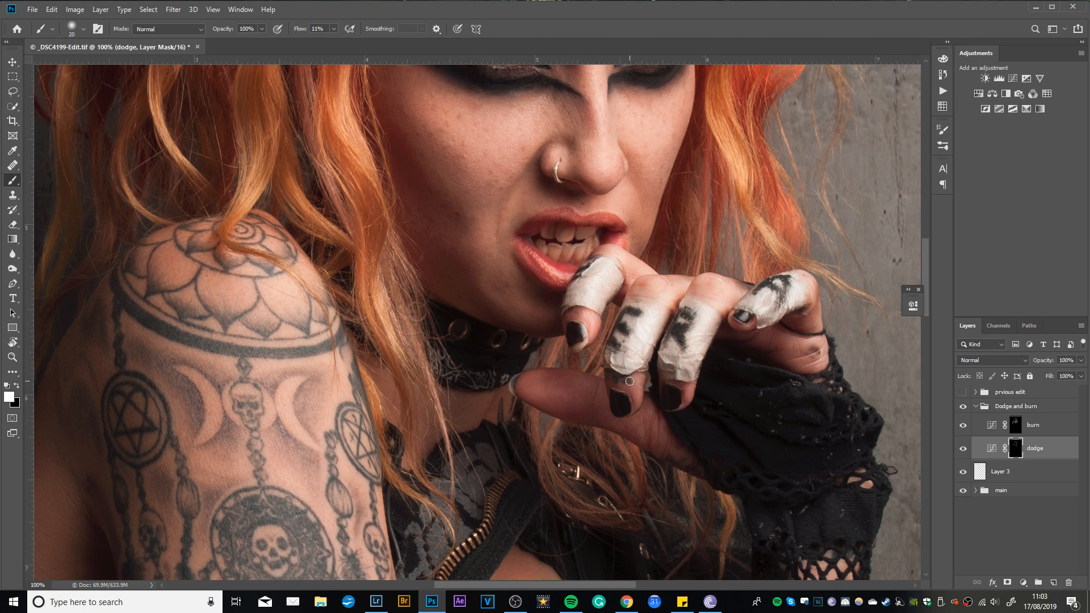
{"action": "key", "text": "bracketright"}
{"action": "key", "text": "bracketright"}
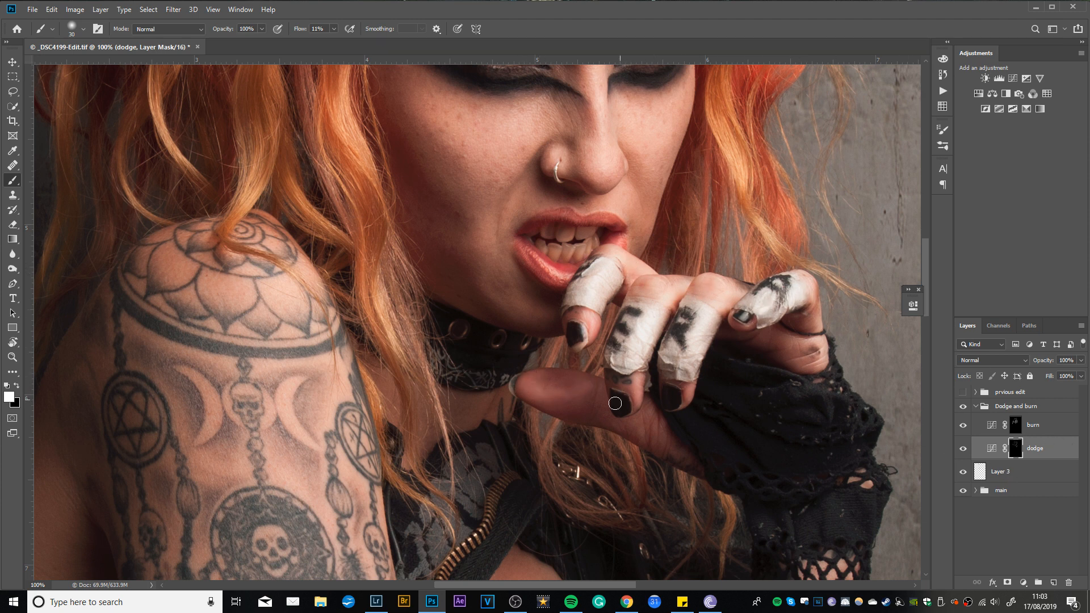
{"action": "key", "text": "bracketleft"}
{"action": "left_click_drag", "start_coordinate": [762, 393], "coordinate": [617, 349]}
{"action": "left_click_drag", "start_coordinate": [718, 409], "coordinate": [516, 370]}
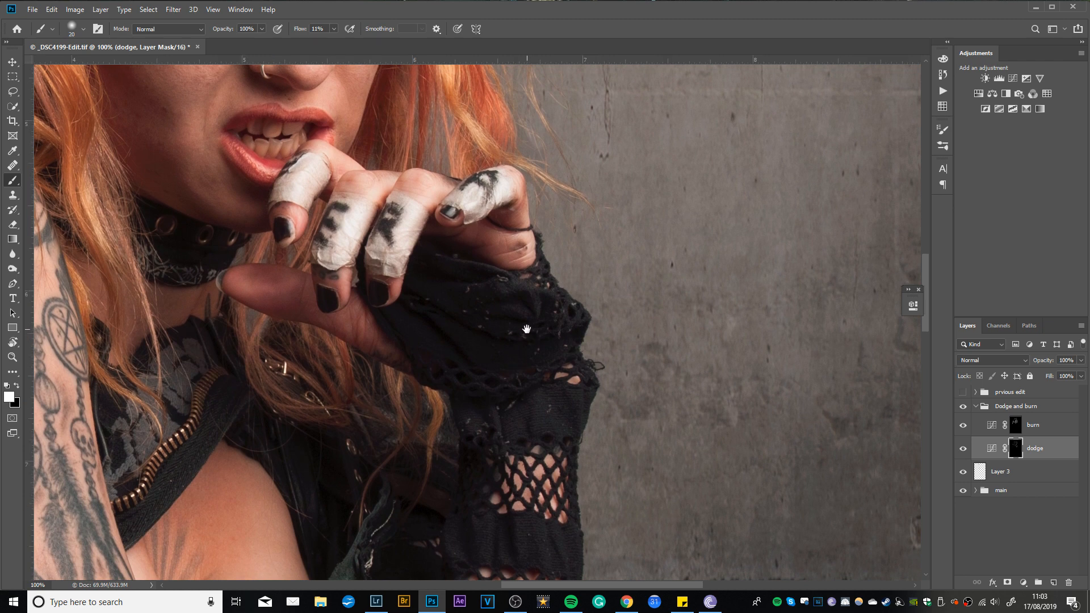
{"action": "left_click_drag", "start_coordinate": [526, 329], "coordinate": [640, 460]}
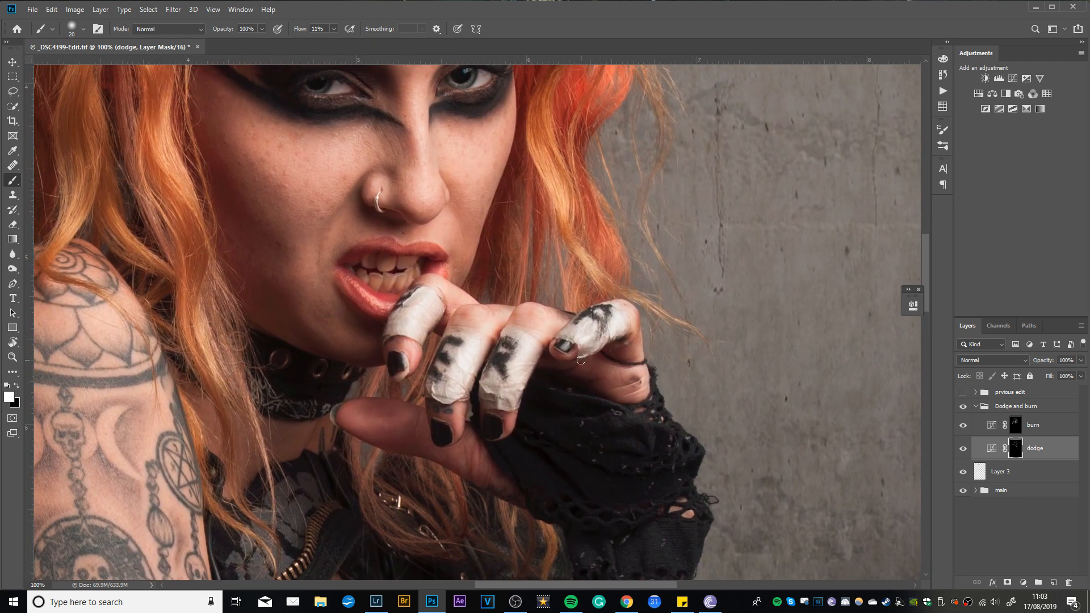
Step: Dodge the highlight on the little finger's black nail with a much smaller brush
{"action": "scroll", "coordinate": [581, 360], "scroll_direction": "up", "scroll_amount": 6}
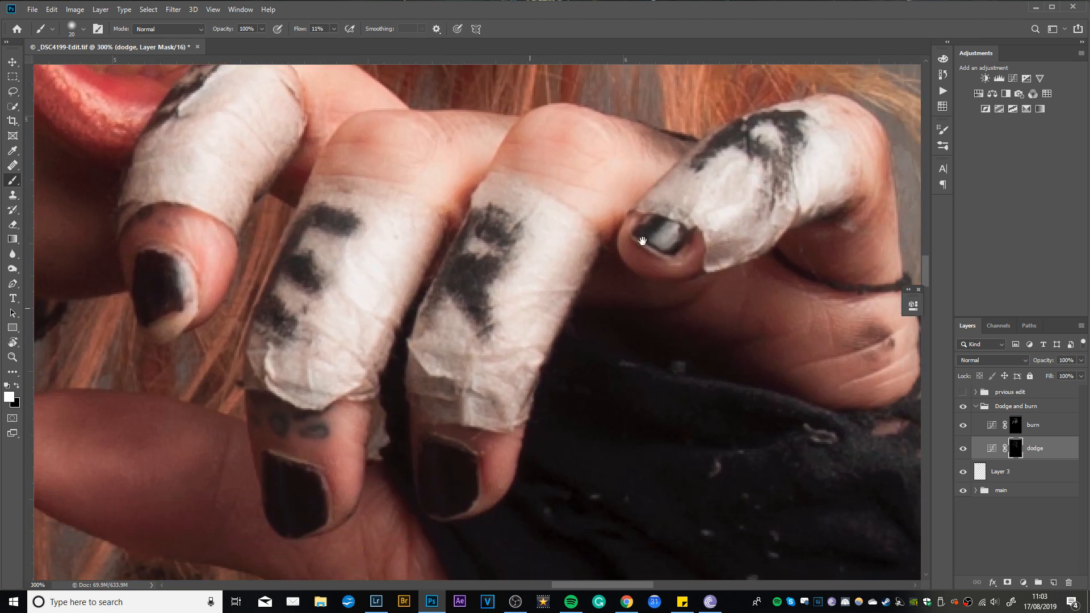
{"action": "right_click", "coordinate": [642, 241]}
{"action": "key", "text": "Escape"}
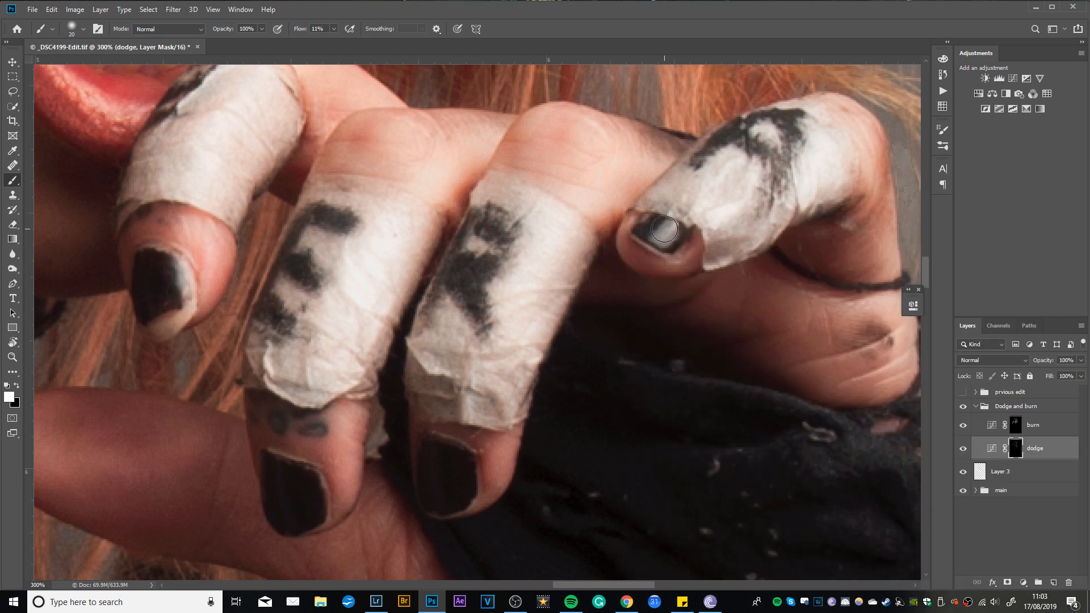
{"action": "key", "text": "bracketleft"}
{"action": "key", "text": "bracketleft"}
{"action": "key", "text": "bracketleft"}
{"action": "key", "text": "bracketleft"}
{"action": "key", "text": "bracketleft"}
{"action": "left_click_drag", "start_coordinate": [665, 226], "coordinate": [637, 237]}
{"action": "key", "text": "bracketright"}
{"action": "key", "text": "bracketleft"}
{"action": "key", "text": "bracketleft"}
{"action": "left_click_drag", "start_coordinate": [830, 351], "coordinate": [614, 339]}
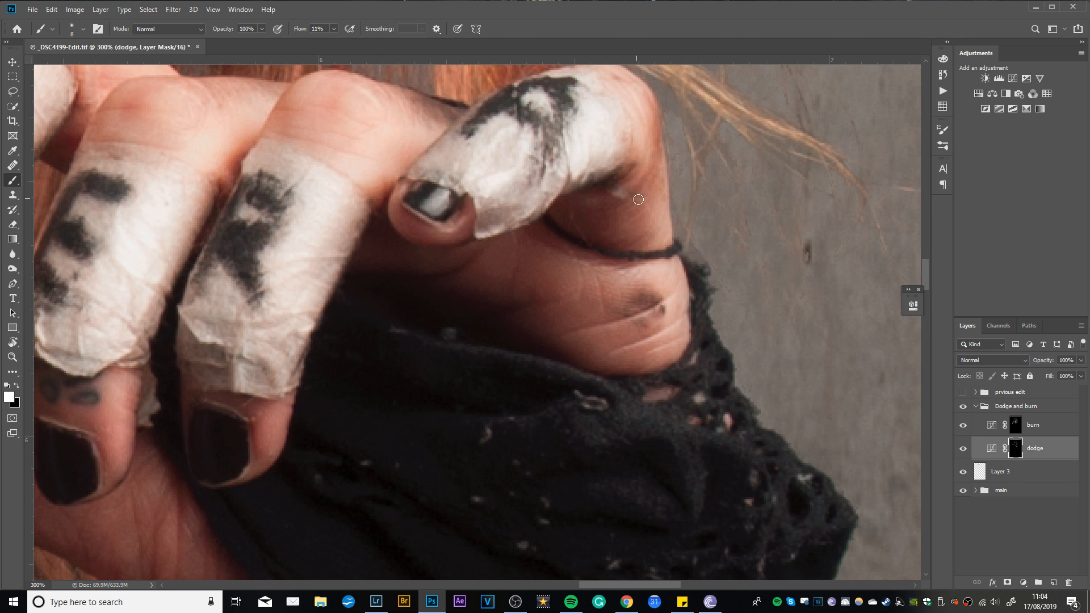
Step: Dodge the skin of the bent little finger and the creases at the hand's edge, adjusting the brush size to each detail
{"action": "key", "text": "bracketleft"}
{"action": "key", "text": "bracketleft"}
{"action": "key", "text": "bracketleft"}
{"action": "key", "text": "bracketright"}
{"action": "key", "text": "bracketright"}
{"action": "key", "text": "bracketright"}
{"action": "key", "text": "bracketright"}
{"action": "key", "text": "bracketright"}
{"action": "key", "text": "bracketright"}
{"action": "key", "text": "bracketright"}
{"action": "key", "text": "bracketright"}
Step: With the burn layer's mask active, burn the index fingertip below its bandage with a size 15 brush, reducing it to 7 around the nail
{"action": "left_click_drag", "start_coordinate": [608, 233], "coordinate": [782, 251]}
{"action": "left_click", "coordinate": [1035, 425]}
{"action": "mouse_move", "coordinate": [403, 291]}
{"action": "left_mouse_down"}
{"action": "mouse_move", "coordinate": [468, 267]}
{"action": "mouse_move", "coordinate": [667, 341]}
{"action": "left_mouse_up"}
{"action": "key", "text": "bracketleft"}
{"action": "key", "text": "bracketleft"}
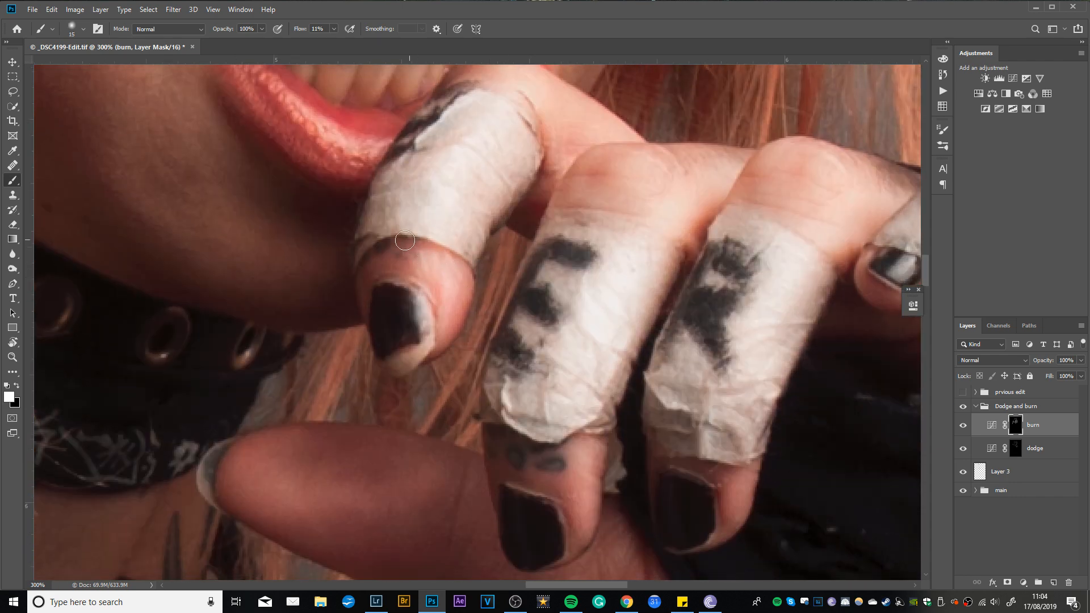
{"action": "left_click_drag", "start_coordinate": [424, 253], "coordinate": [439, 259]}
{"action": "key", "text": "bracketleft"}
{"action": "key", "text": "bracketleft"}
{"action": "key", "text": "bracketleft"}
{"action": "key", "text": "bracketleft"}
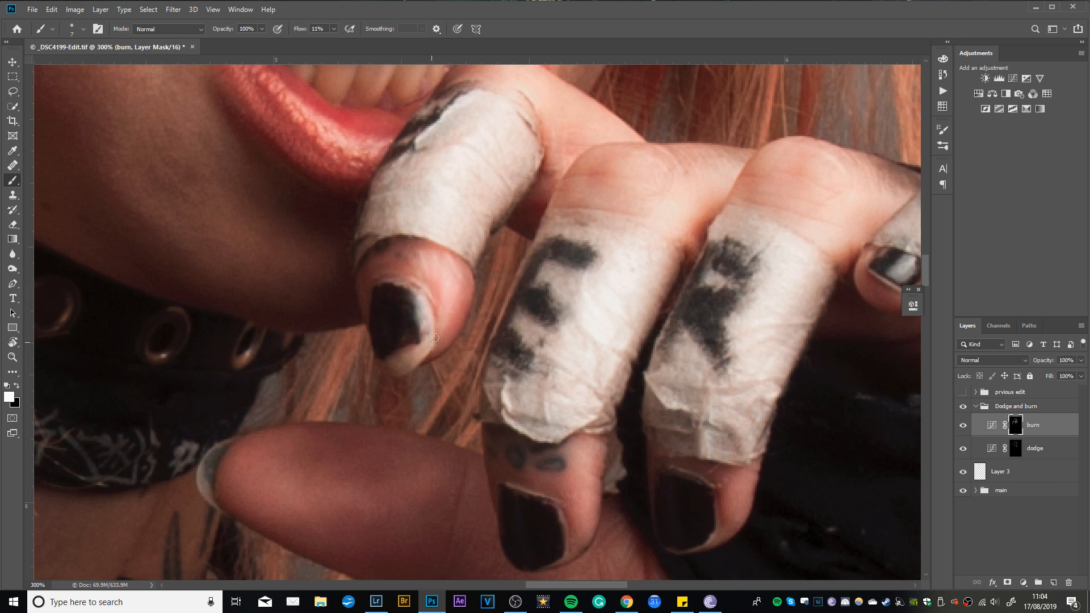
Step: Burn the shaded skin and bandage edges of the index finger beside the mouth with a size 20 brush
{"action": "scroll", "coordinate": [543, 254], "scroll_direction": "up", "scroll_amount": 3}
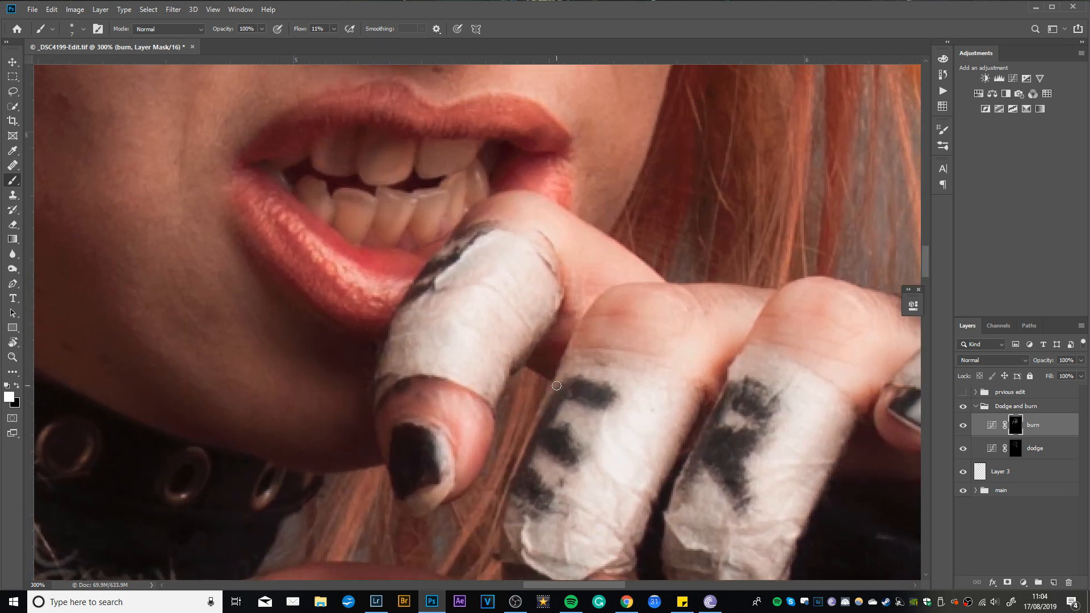
{"action": "key", "text": "bracketright"}
{"action": "key", "text": "bracketright"}
{"action": "key", "text": "bracketright"}
{"action": "key", "text": "bracketright"}
{"action": "key", "text": "bracketright"}
{"action": "key", "text": "bracketleft"}
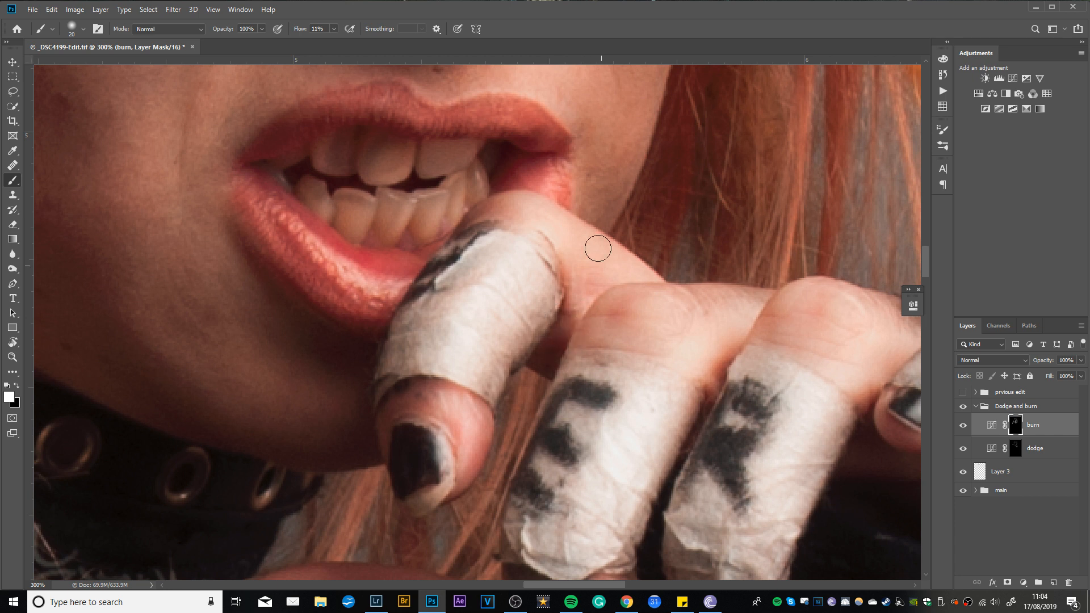
Step: Burn the fine skin creases and edges around the index and middle finger knuckles with a size 3 brush
{"action": "key", "text": "bracketleft"}
{"action": "key", "text": "bracketleft"}
{"action": "key", "text": "bracketleft"}
{"action": "key", "text": "bracketleft"}
{"action": "key", "text": "bracketleft"}
{"action": "key", "text": "bracketleft"}
{"action": "key", "text": "bracketleft"}
{"action": "key", "text": "bracketleft"}
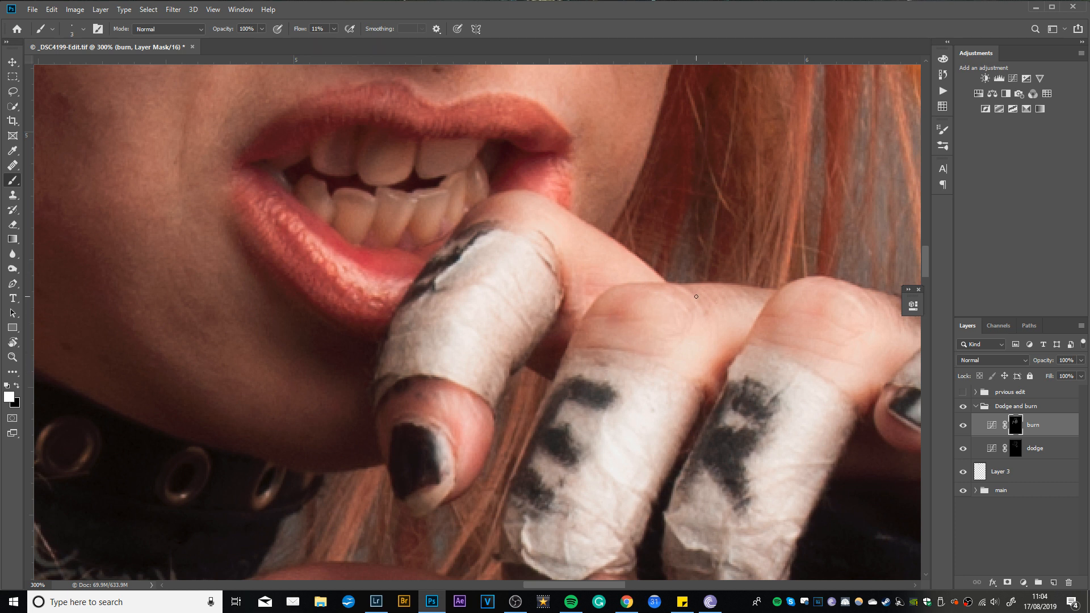
Step: Burn the middle finger from the knuckle down to the bandage's lower edge with a size 30 brush
{"action": "key", "text": "bracketright"}
{"action": "key", "text": "bracketright"}
{"action": "key", "text": "bracketright"}
{"action": "key", "text": "bracketright"}
{"action": "key", "text": "bracketright"}
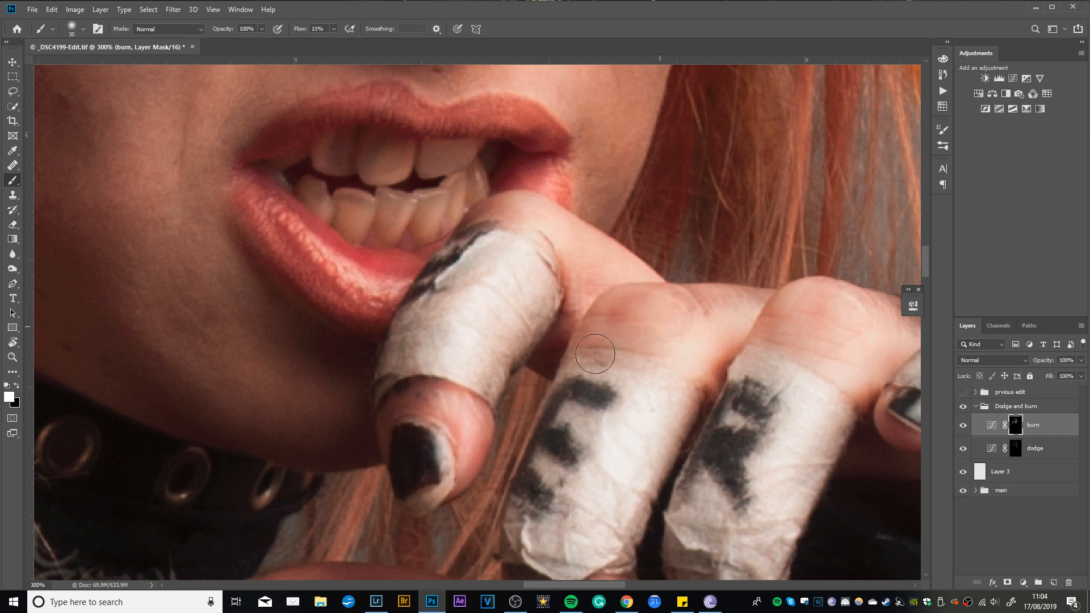
{"action": "scroll", "coordinate": [636, 322], "scroll_direction": "down", "scroll_amount": 3}
{"action": "scroll", "coordinate": [636, 322], "scroll_direction": "left", "scroll_amount": 1}
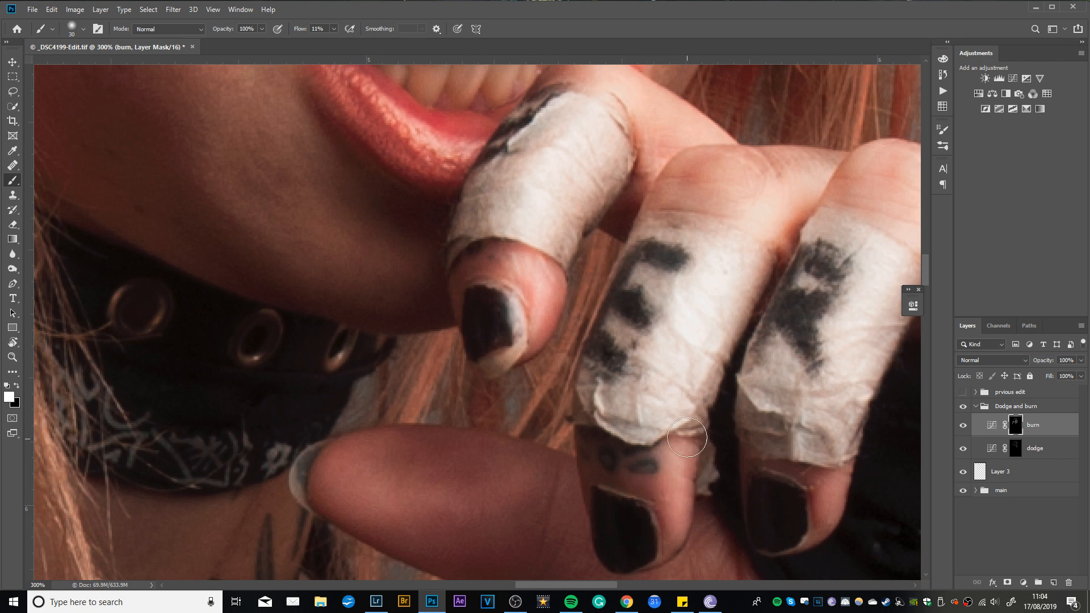
{"action": "key", "text": "bracketleft"}
{"action": "key", "text": "bracketright"}
Step: Burn the skin behind the ring finger's knuckle and the shaded side of that finger down to the nail with a size 30 brush
{"action": "left_click_drag", "start_coordinate": [746, 298], "coordinate": [473, 291]}
{"action": "left_click_drag", "start_coordinate": [681, 177], "coordinate": [715, 180]}
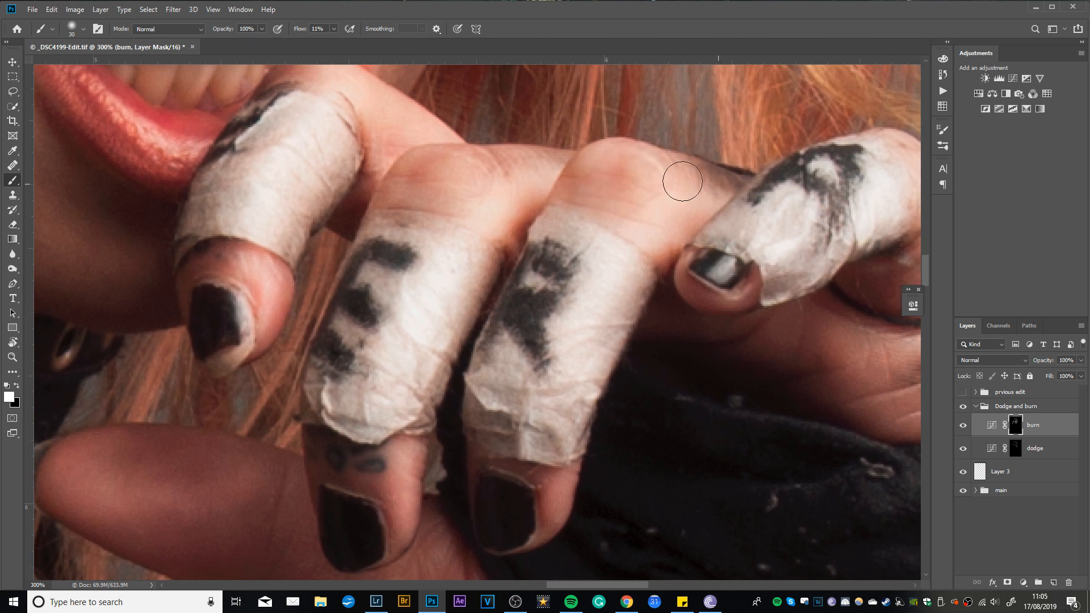
{"action": "mouse_move", "coordinate": [637, 271]}
{"action": "left_mouse_down"}
{"action": "mouse_move", "coordinate": [567, 436]}
{"action": "mouse_move", "coordinate": [552, 516]}
{"action": "left_mouse_up"}
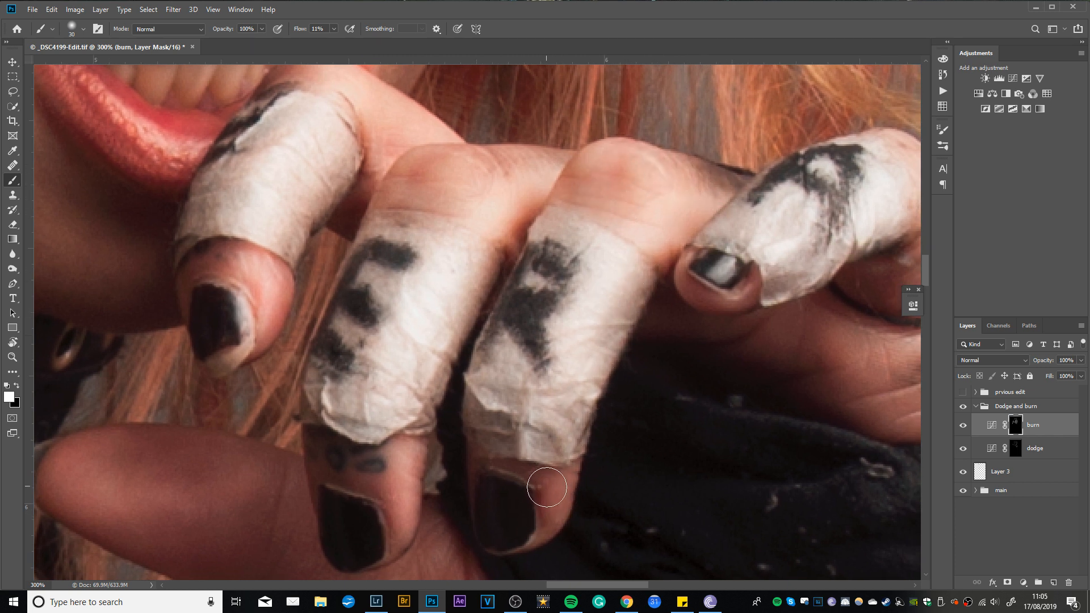
Step: Undo the last burn stroke and burn the little finger's bandage and the skin around its nail with a size 15 brush
{"action": "key", "text": "ctrl+z"}
{"action": "key", "text": "bracketright"}
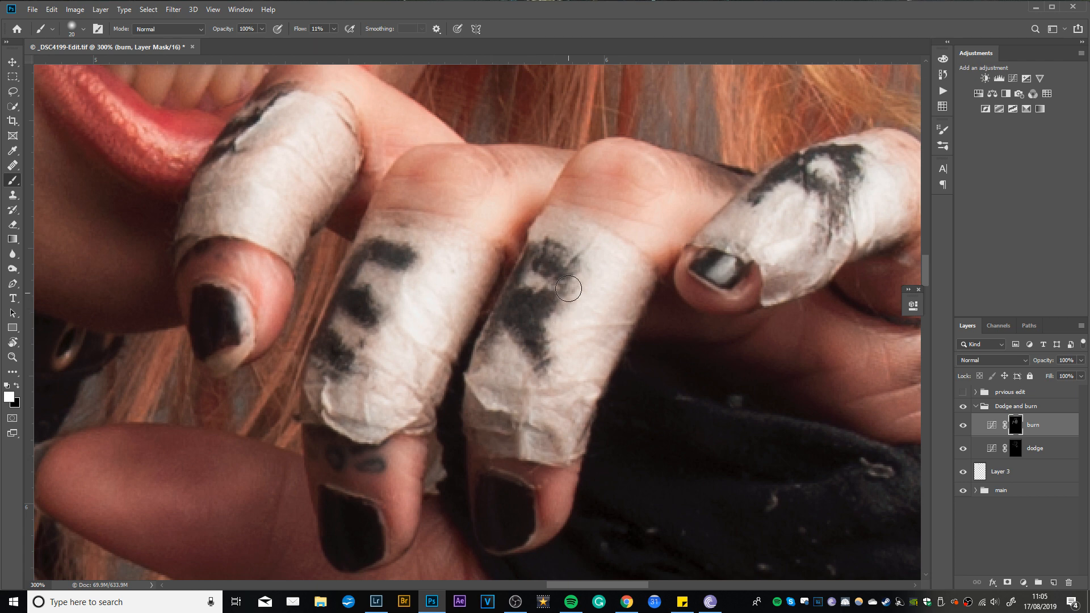
{"action": "mouse_move", "coordinate": [769, 227]}
{"action": "left_mouse_down"}
{"action": "mouse_move", "coordinate": [515, 389]}
{"action": "mouse_move", "coordinate": [520, 378]}
{"action": "left_mouse_up"}
{"action": "key", "text": "bracketleft"}
{"action": "key", "text": "bracketleft"}
{"action": "key", "text": "bracketleft"}
{"action": "key", "text": "bracketleft"}
{"action": "key", "text": "bracketleft"}
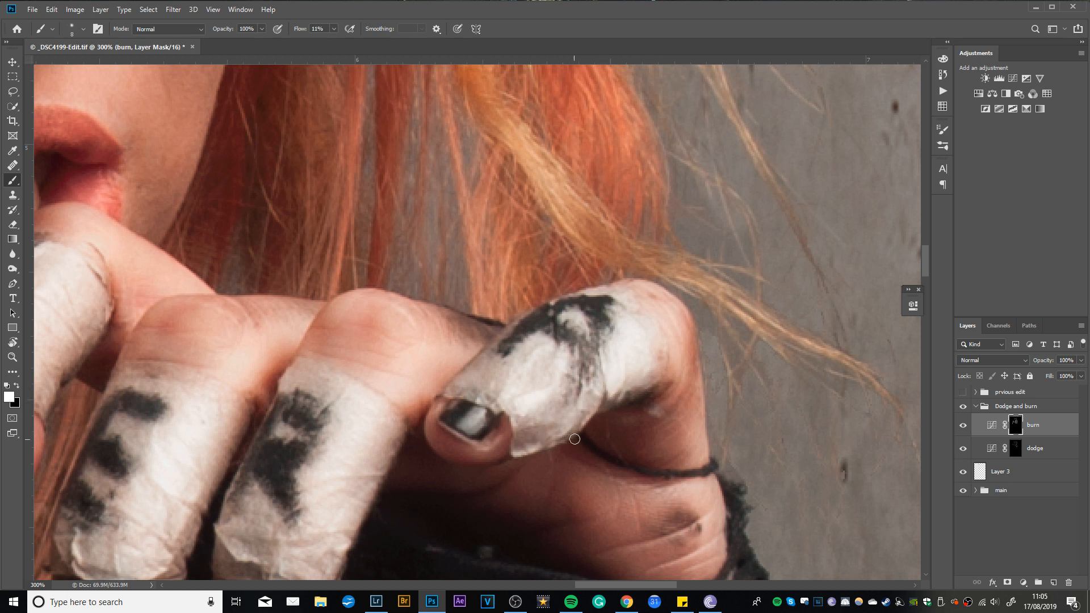
{"action": "key", "text": "bracketright"}
{"action": "key", "text": "bracketright"}
{"action": "key", "text": "bracketright"}
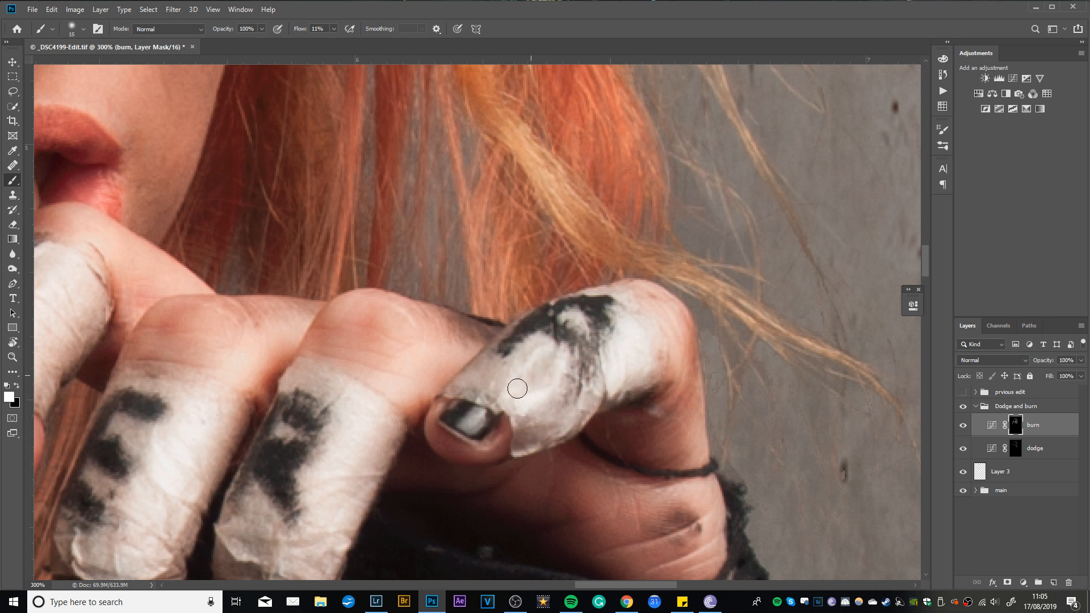
{"action": "left_click_drag", "start_coordinate": [445, 438], "coordinate": [463, 447]}
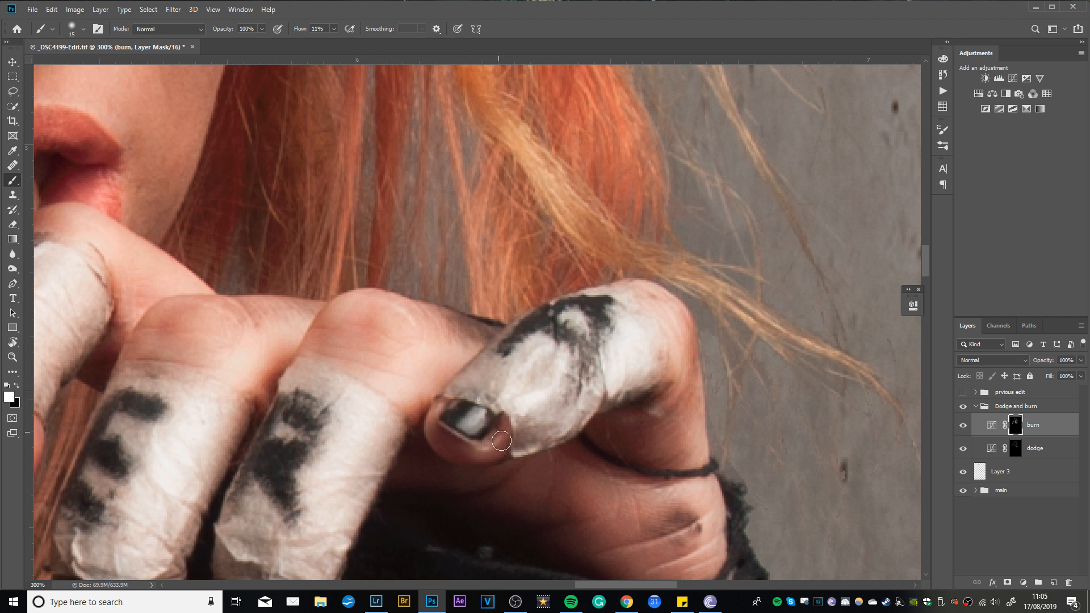
Step: Burn the little finger's outer side with a size 20 brush and the hand's outer edge below the black cord with a smaller one
{"action": "key", "text": "bracketright"}
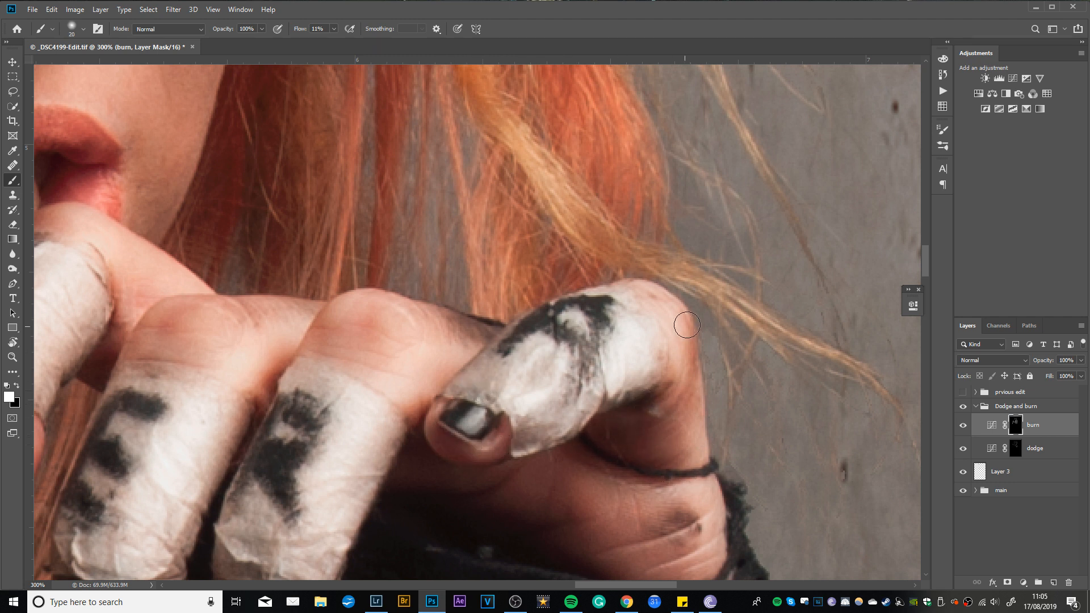
{"action": "key", "text": "bracketleft"}
{"action": "key", "text": "bracketleft"}
{"action": "key", "text": "bracketleft"}
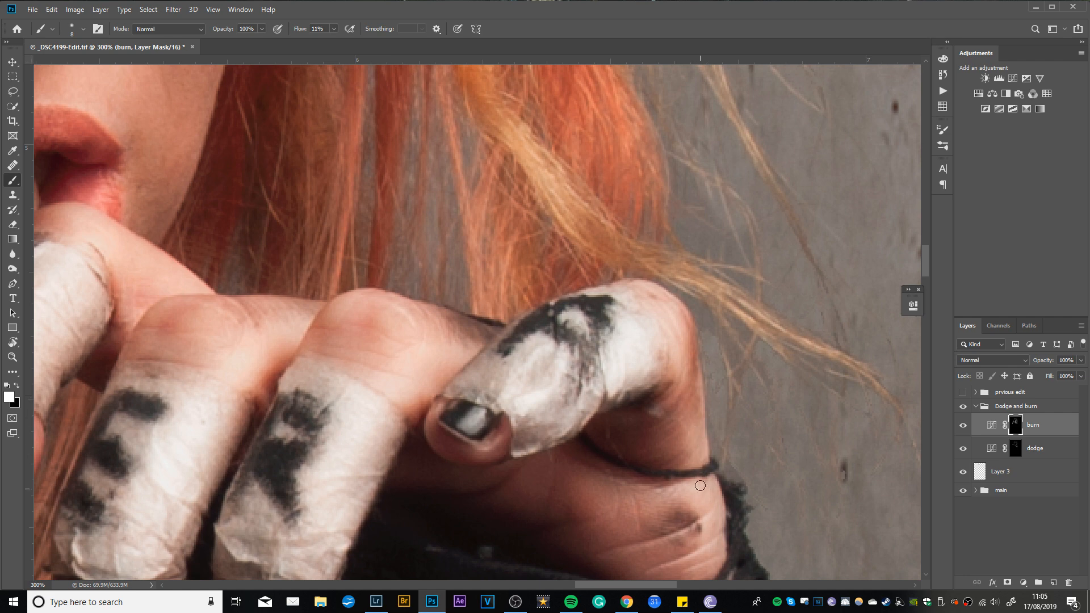
{"action": "left_click_drag", "start_coordinate": [714, 483], "coordinate": [718, 550]}
Step: Burn the shaded palm below the little finger and the adjoining black glove folds with a size 35 brush
{"action": "left_click_drag", "start_coordinate": [771, 460], "coordinate": [744, 267]}
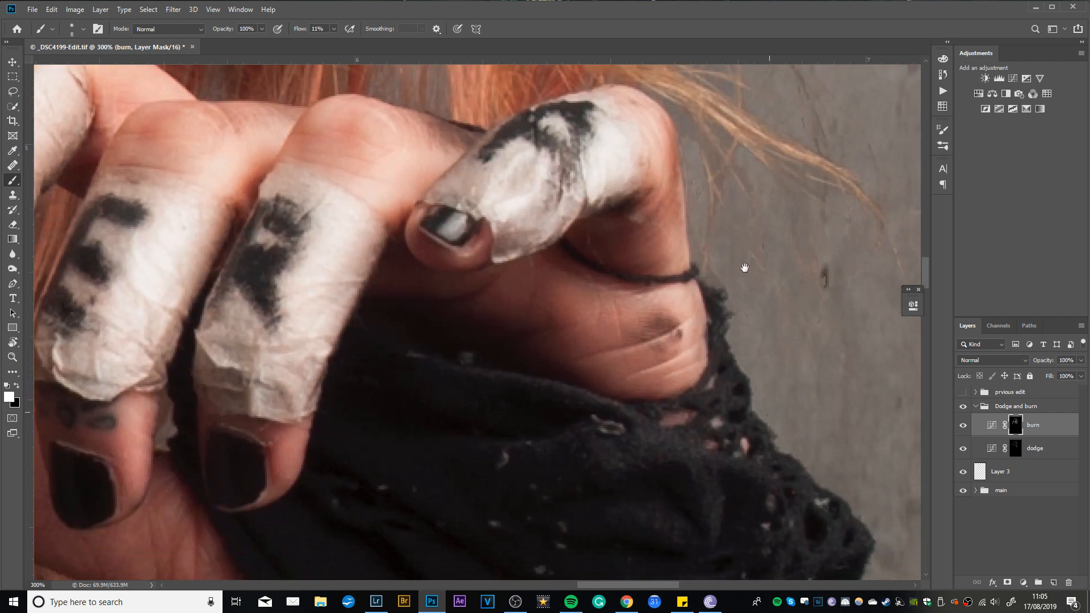
{"action": "key", "text": "bracketright"}
{"action": "key", "text": "bracketright"}
{"action": "key", "text": "bracketright"}
{"action": "key", "text": "bracketright"}
{"action": "key", "text": "bracketright"}
{"action": "key", "text": "bracketright"}
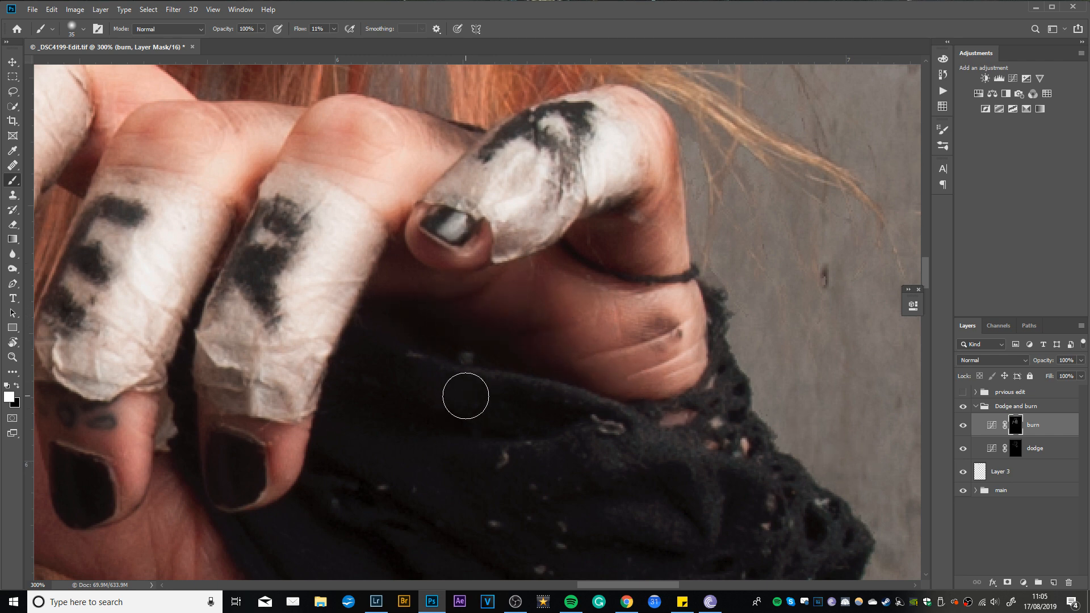
Step: Dodge the lighter edges of the palm and the black glove's folds on the dodge layer mask with a small brush
{"action": "key", "text": "ctrl+minus"}
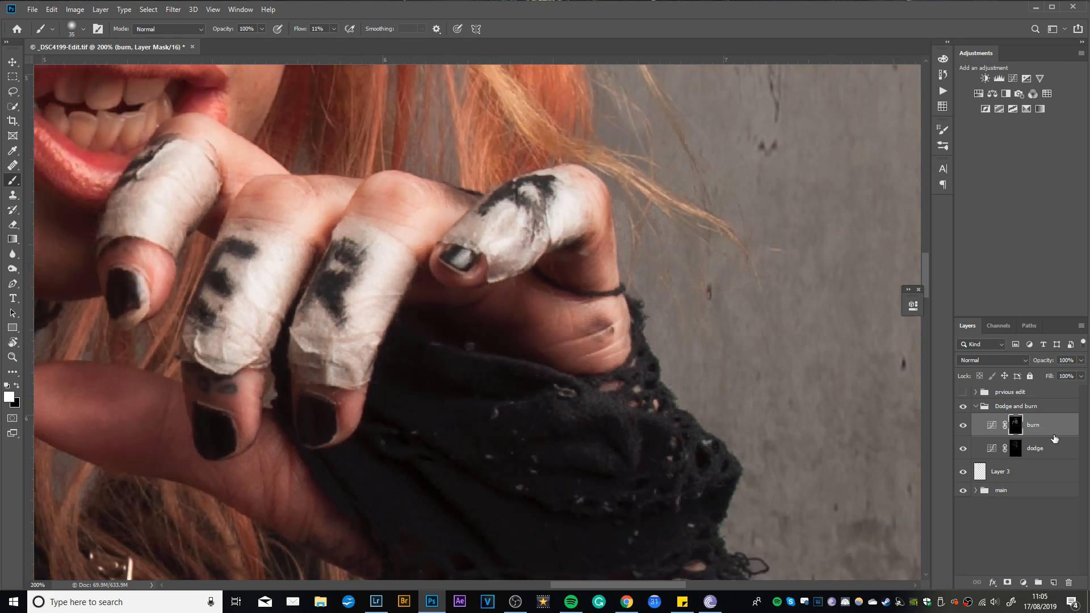
{"action": "left_click", "coordinate": [1016, 452]}
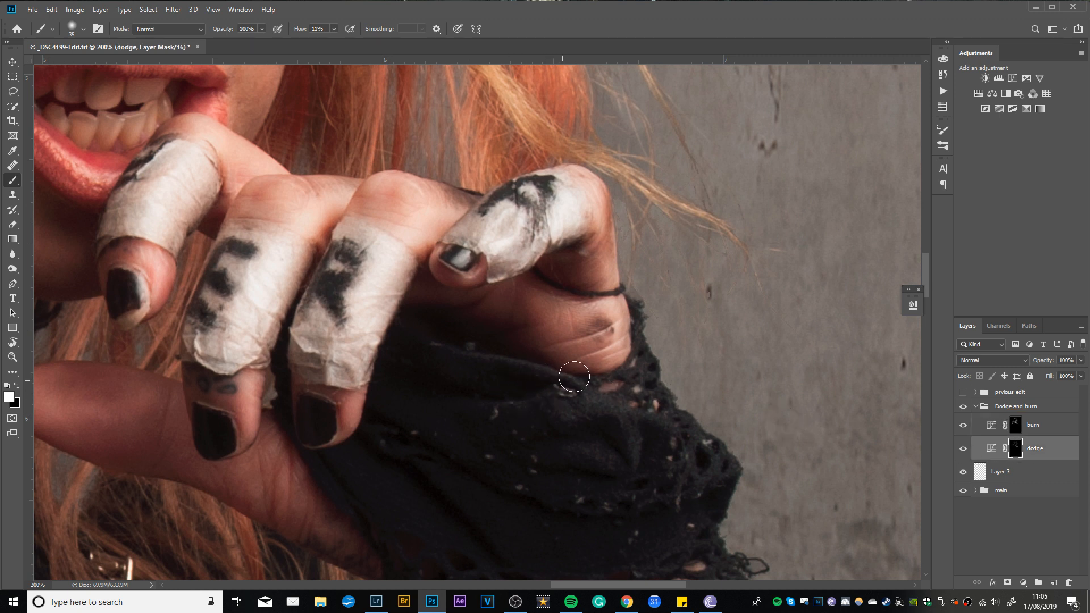
{"action": "key", "text": "bracketleft"}
{"action": "key", "text": "bracketleft"}
{"action": "key", "text": "bracketleft"}
{"action": "key", "text": "bracketleft"}
{"action": "key", "text": "bracketright"}
{"action": "key", "text": "bracketright"}
Step: Burn the thumb's tip and nail edge on the burn layer mask with a brush of size 20 and smaller
{"action": "left_click", "coordinate": [1014, 425]}
{"action": "left_click_drag", "start_coordinate": [413, 414], "coordinate": [627, 296]}
{"action": "key", "text": "bracketright"}
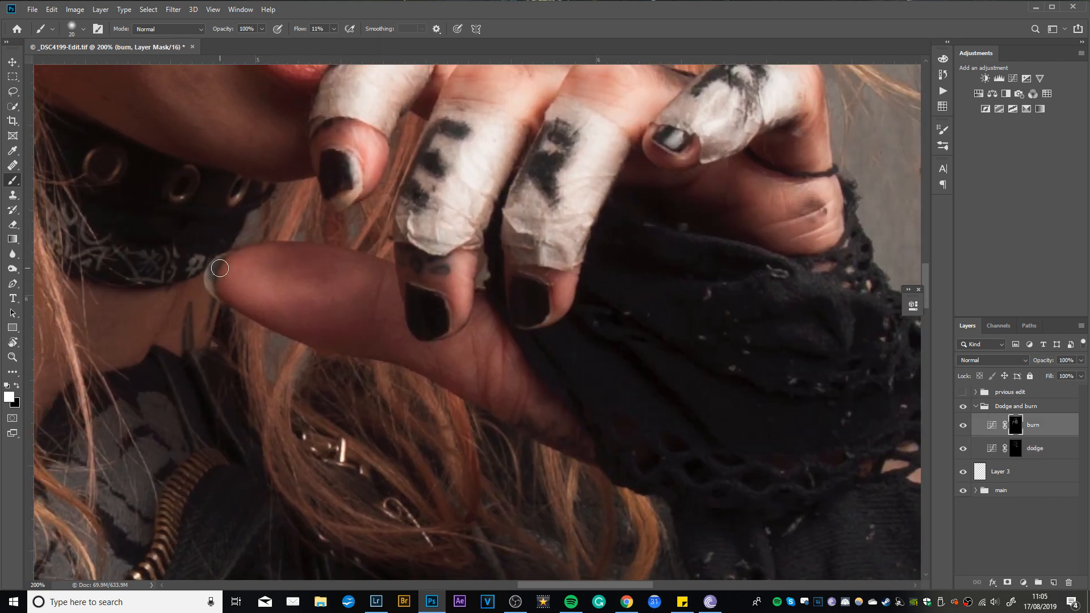
{"action": "key", "text": "bracketleft"}
{"action": "key", "text": "bracketleft"}
{"action": "key", "text": "bracketleft"}
{"action": "key", "text": "bracketleft"}
Step: Burn the underside and base of the thumb where it meets the glove with a size 45 brush
{"action": "key", "text": "bracketright"}
{"action": "key", "text": "bracketright"}
{"action": "key", "text": "bracketright"}
{"action": "key", "text": "bracketright"}
{"action": "key", "text": "bracketright"}
{"action": "key", "text": "bracketright"}
{"action": "key", "text": "bracketright"}
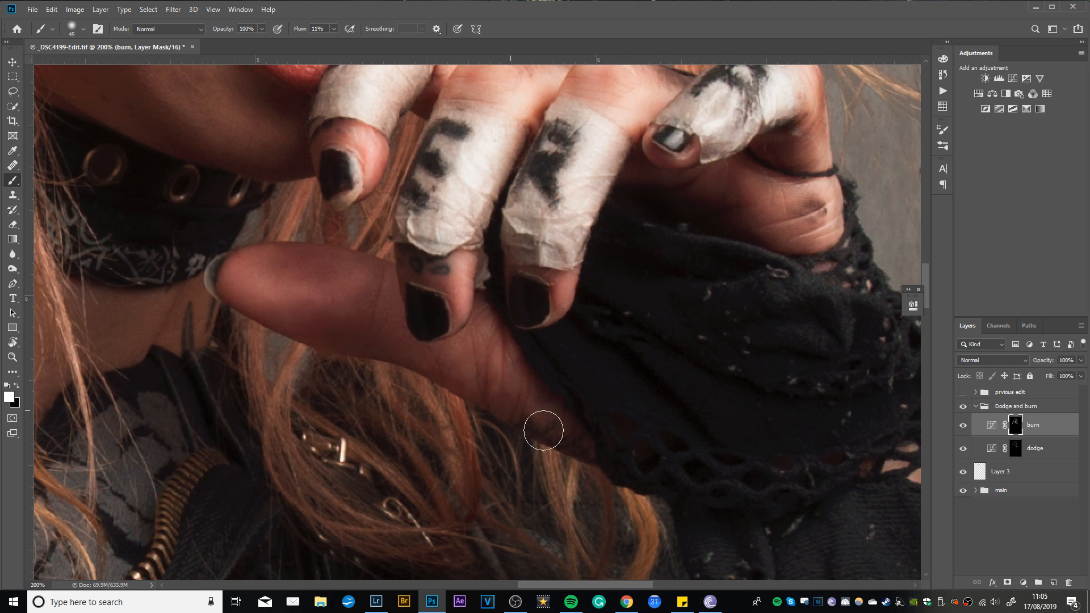
Step: Burn the skin creases at the thumb's base below the bandaged fingers with a brush of size 20 and smaller
{"action": "key", "text": "bracketleft"}
{"action": "key", "text": "bracketleft"}
{"action": "key", "text": "bracketleft"}
{"action": "key", "text": "bracketleft"}
{"action": "key", "text": "bracketleft"}
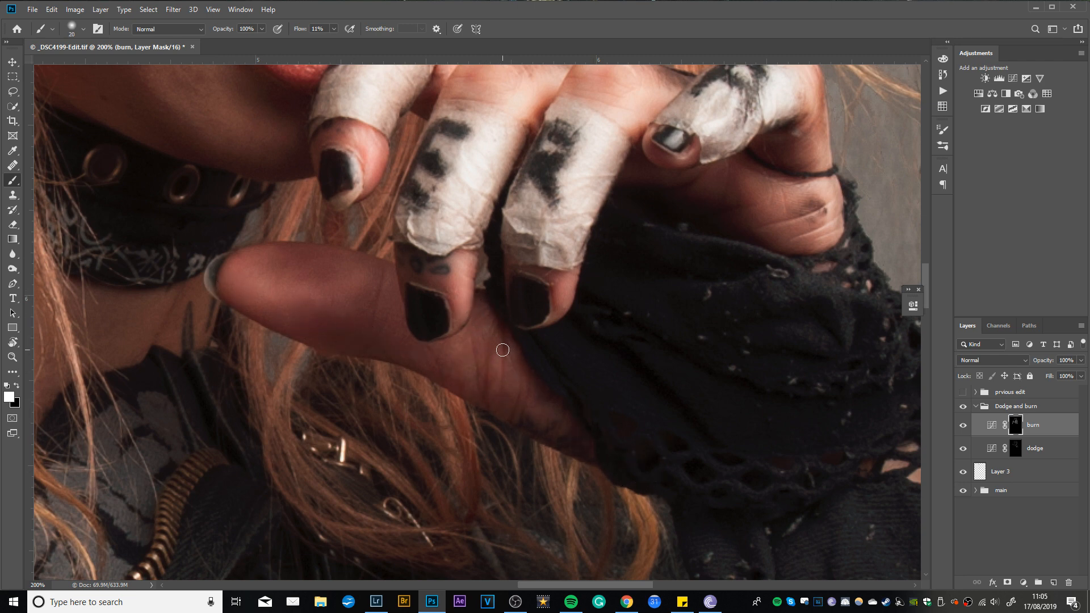
{"action": "key", "text": "bracketleft"}
{"action": "key", "text": "bracketleft"}
{"action": "key", "text": "bracketleft"}
{"action": "key", "text": "bracketleft"}
{"action": "key", "text": "bracketleft"}
{"action": "right_click", "coordinate": [503, 346]}
{"action": "left_click", "coordinate": [503, 344]}
{"action": "mouse_move", "coordinate": [388, 277]}
{"action": "left_mouse_down"}
{"action": "mouse_move", "coordinate": [385, 321]}
{"action": "mouse_move", "coordinate": [383, 280]}
{"action": "left_mouse_up"}
Step: Dodge the forearm inside the fishnet sleeve on the dodge layer mask with white and brush sizes 100 and 125
{"action": "key", "text": "ctrl+0"}
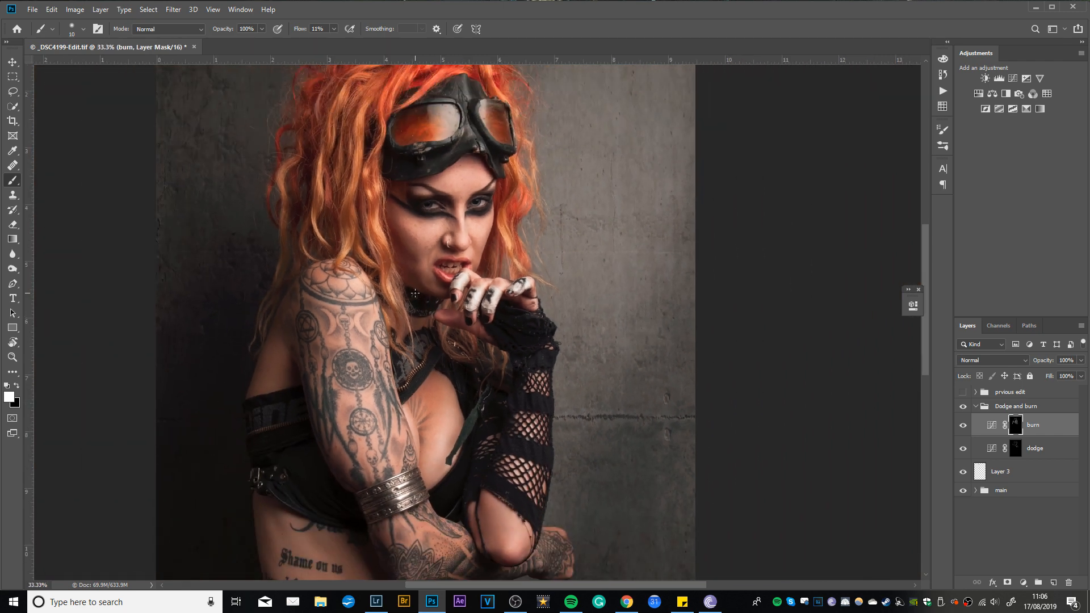
{"action": "left_click", "coordinate": [1019, 449]}
{"action": "key", "text": "x"}
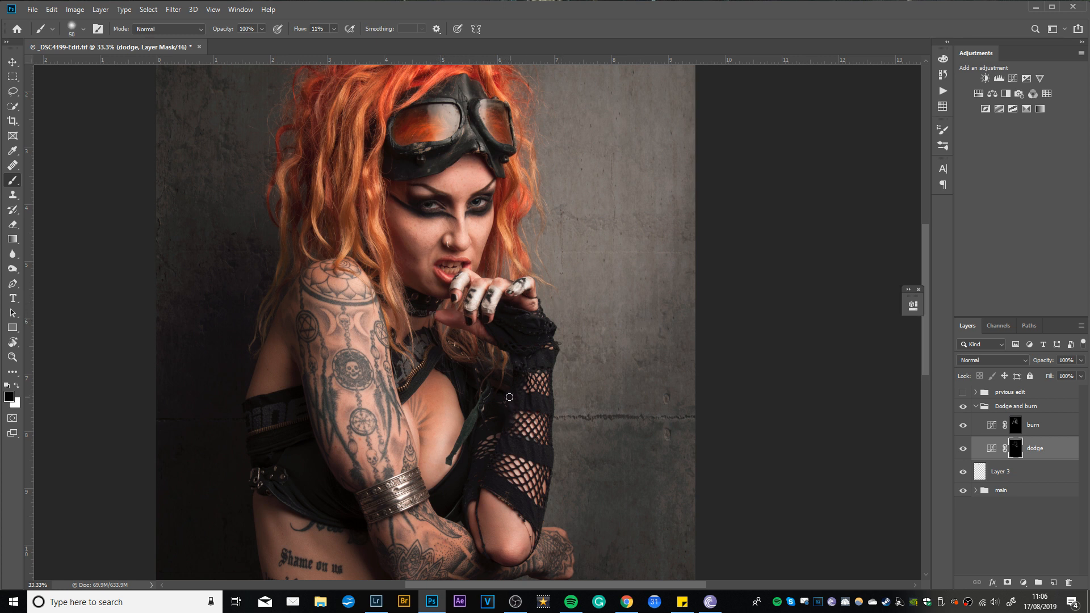
{"action": "key", "text": "x"}
{"action": "left_click_drag", "start_coordinate": [543, 403], "coordinate": [536, 355]}
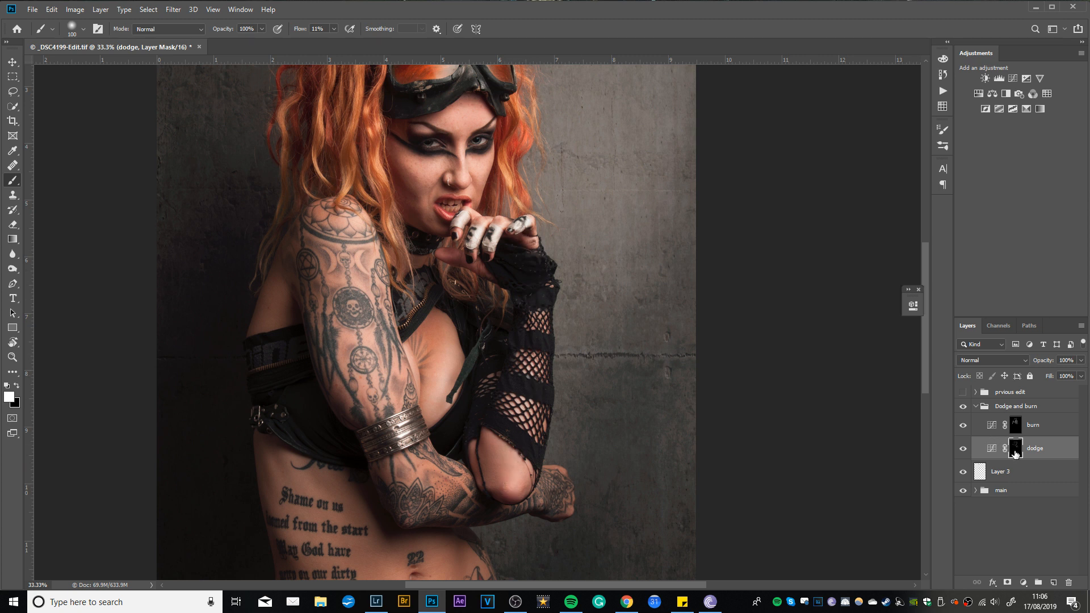
{"action": "key", "text": "bracketright"}
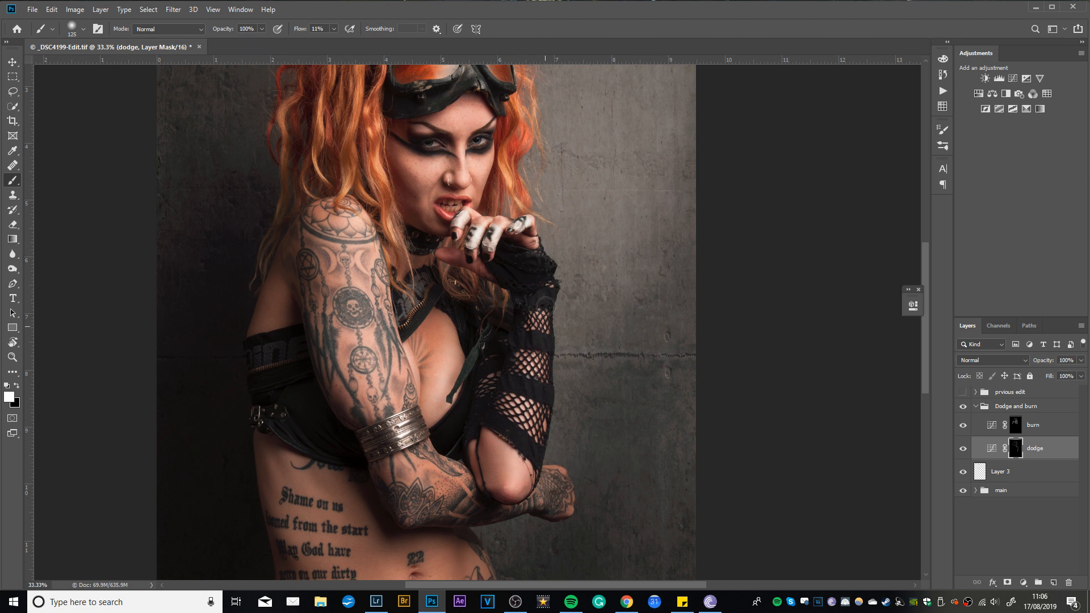
Step: Burn the shaded skin at the elbow with a size 175 brush and the inner side of the fishnet sleeve at size 90
{"action": "left_click", "coordinate": [1016, 425]}
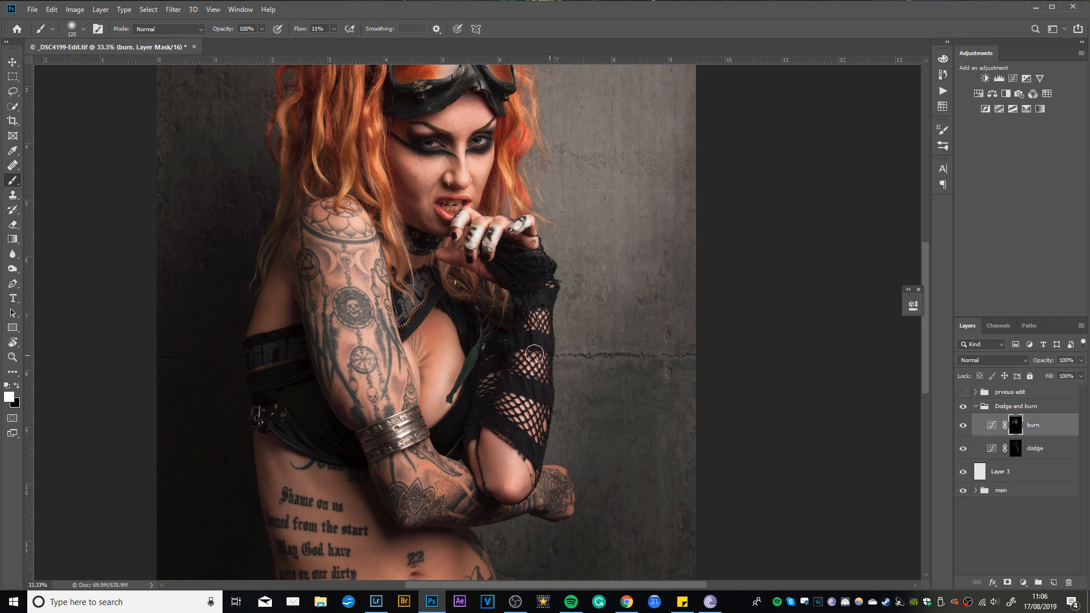
{"action": "key", "text": "bracketright"}
{"action": "key", "text": "bracketright"}
{"action": "mouse_move", "coordinate": [500, 471]}
{"action": "left_mouse_down"}
{"action": "mouse_move", "coordinate": [501, 437]}
{"action": "mouse_move", "coordinate": [488, 461]}
{"action": "left_mouse_up"}
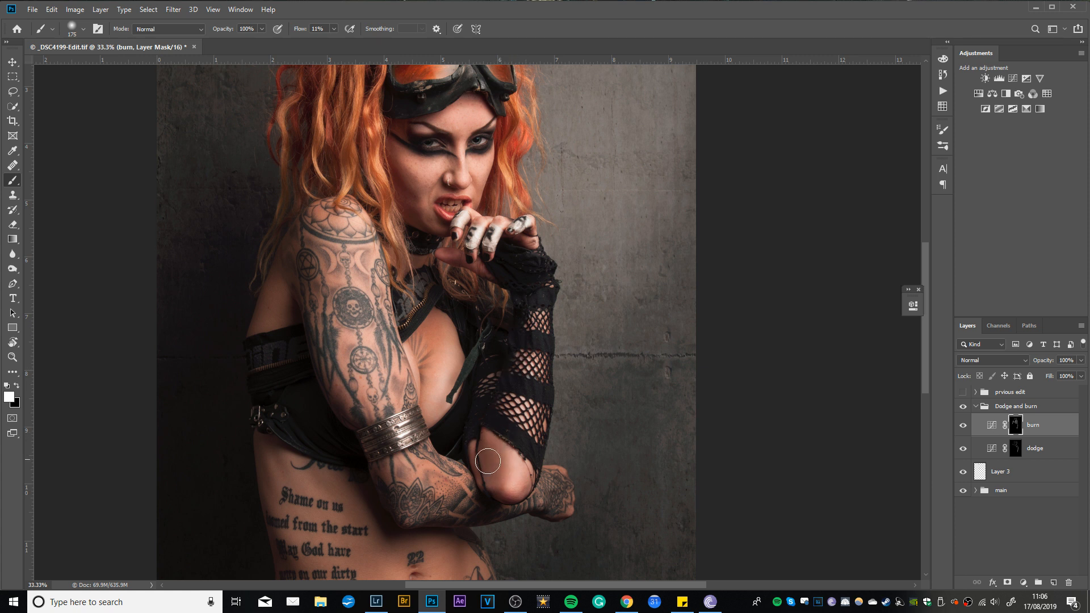
{"action": "key", "text": "bracketleft"}
{"action": "key", "text": "bracketleft"}
{"action": "key", "text": "bracketleft"}
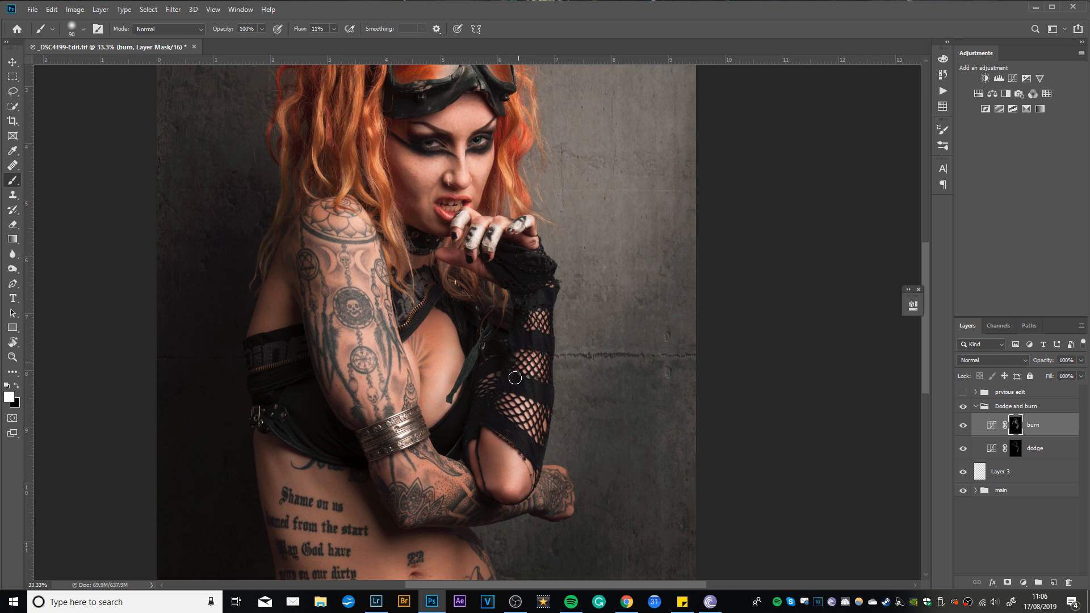
Step: Dodge the highlights of the tattooed upper arm down to the bracelets with brush sizes 175 and 200
{"action": "left_click", "coordinate": [1016, 450]}
{"action": "key", "text": "bracketright"}
{"action": "key", "text": "bracketright"}
{"action": "key", "text": "bracketright"}
{"action": "key", "text": "bracketright"}
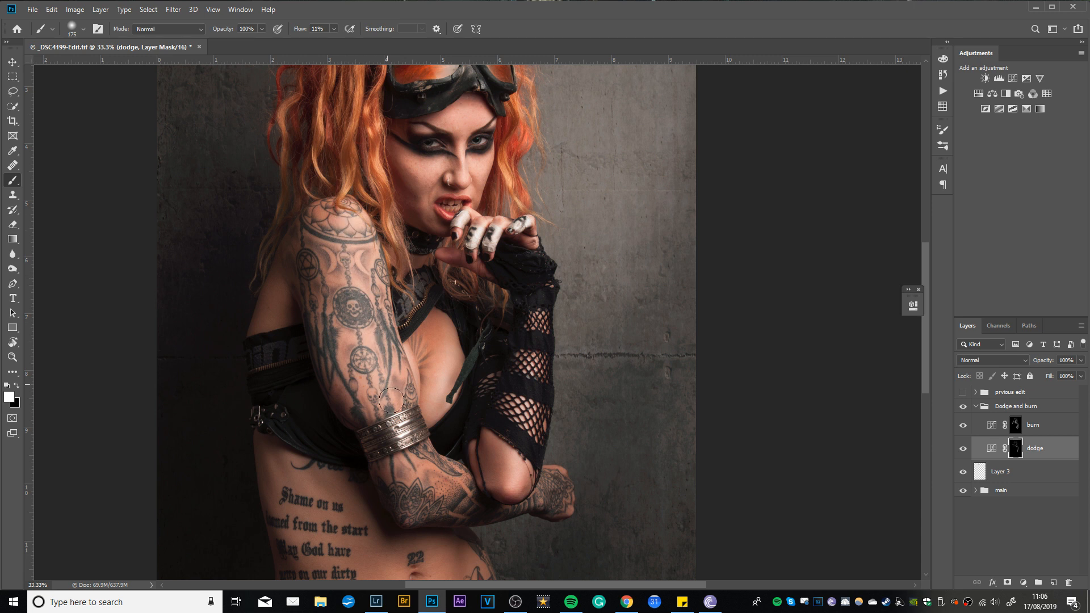
{"action": "key", "text": "bracketleft"}
{"action": "key", "text": "bracketleft"}
{"action": "key", "text": "bracketright"}
{"action": "key", "text": "bracketright"}
{"action": "key", "text": "bracketright"}
{"action": "key", "text": "bracketright"}
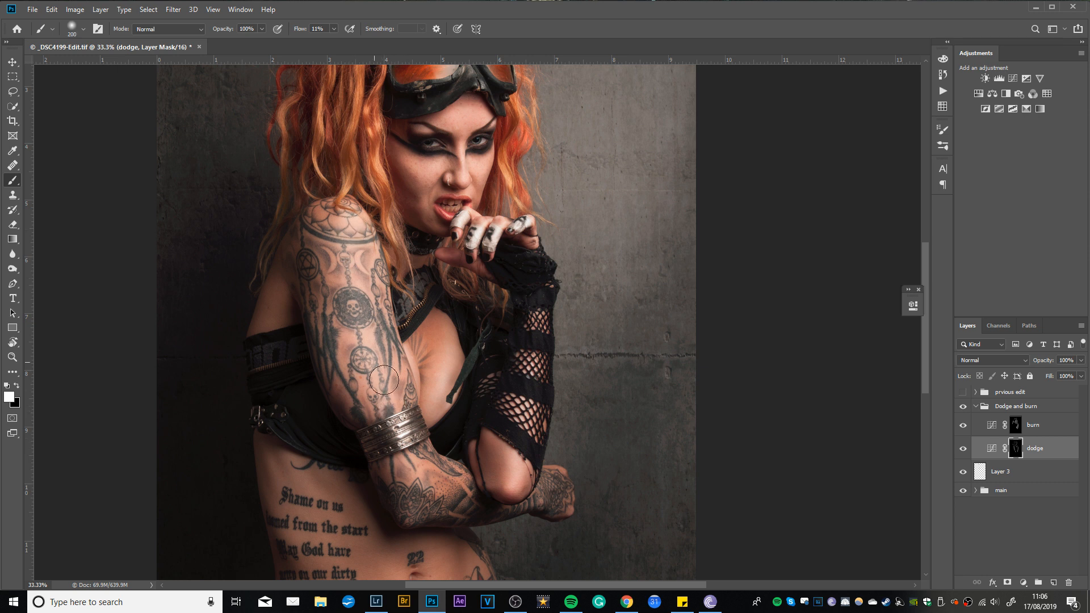
Step: Burn the inner edge of the tattooed arm beside the hair with a size 100 brush on the burn layer mask
{"action": "key", "text": "bracketleft"}
{"action": "key", "text": "bracketleft"}
{"action": "key", "text": "bracketleft"}
{"action": "key", "text": "bracketleft"}
{"action": "left_click", "coordinate": [982, 421]}
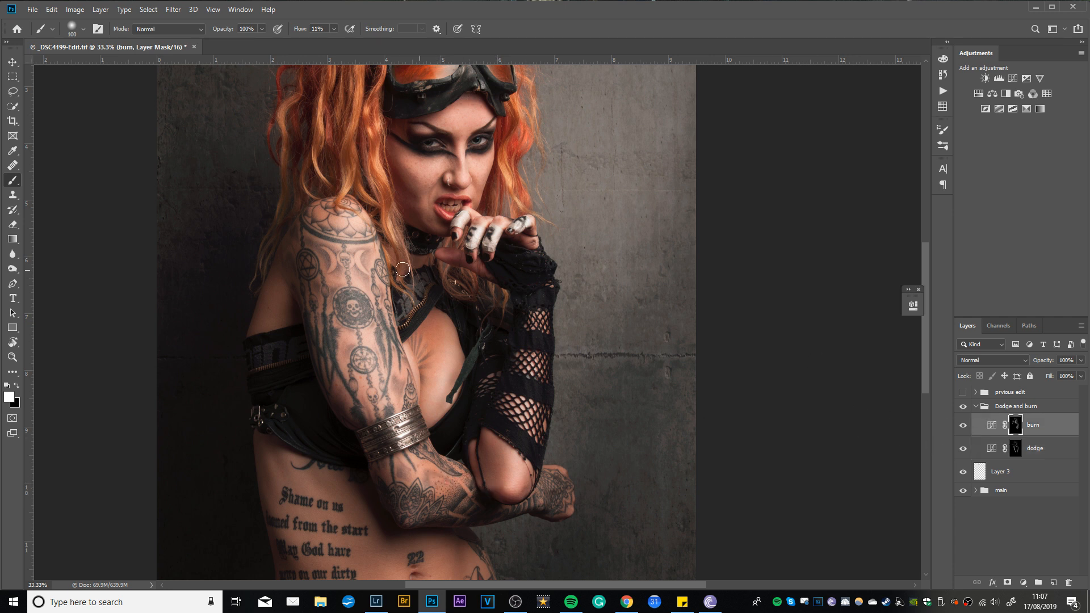
Step: Burn the outer side of the tattooed upper arm down to the bracelets with a size 200 brush
{"action": "key", "text": "bracketright"}
{"action": "key", "text": "bracketright"}
{"action": "key", "text": "bracketright"}
{"action": "key", "text": "bracketright"}
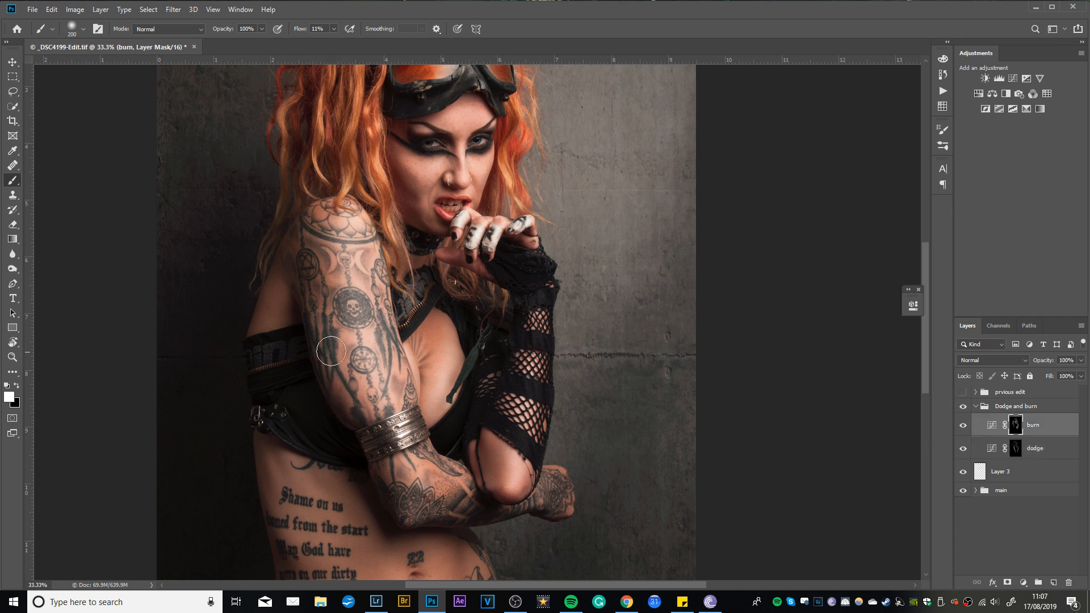
{"action": "left_click_drag", "start_coordinate": [331, 351], "coordinate": [365, 425]}
Step: Burn the tattooed shoulder where it meets the hair with brush sizes 150 and 175
{"action": "key", "text": "bracketleft"}
{"action": "key", "text": "bracketleft"}
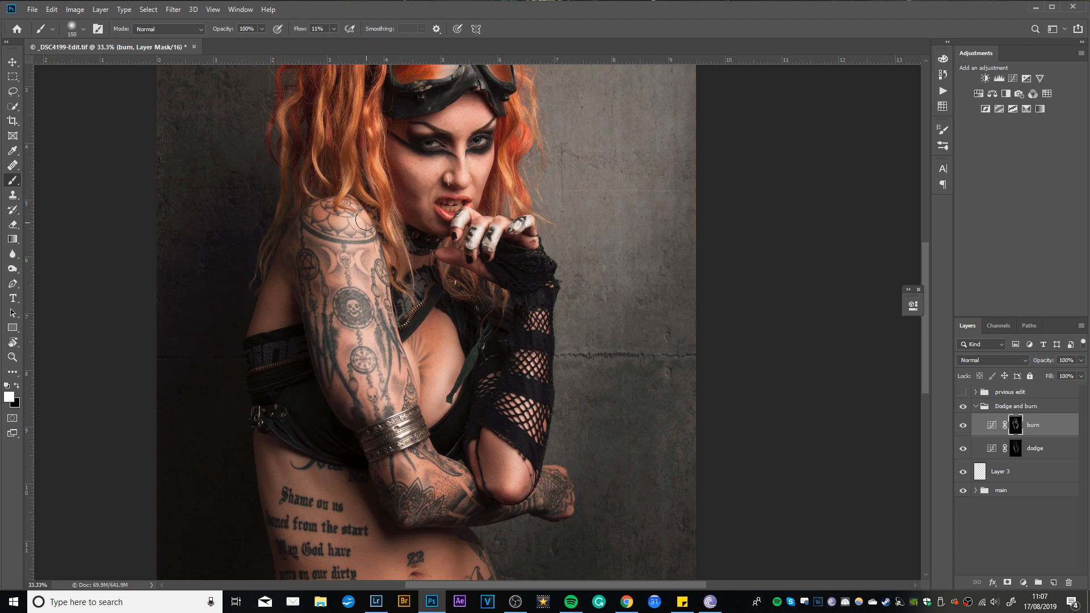
{"action": "key", "text": "bracketleft"}
{"action": "key", "text": "bracketleft"}
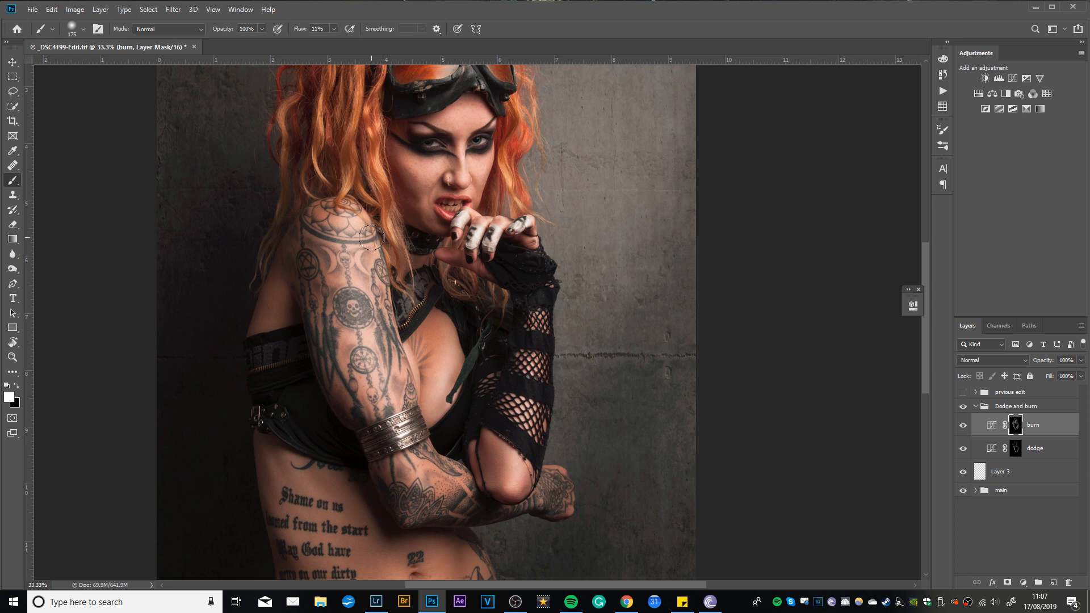
Step: Burn the fist and tattooed forearm of the crossed arm with brush sizes 100 and 175
{"action": "key", "text": "bracketleft"}
{"action": "key", "text": "bracketleft"}
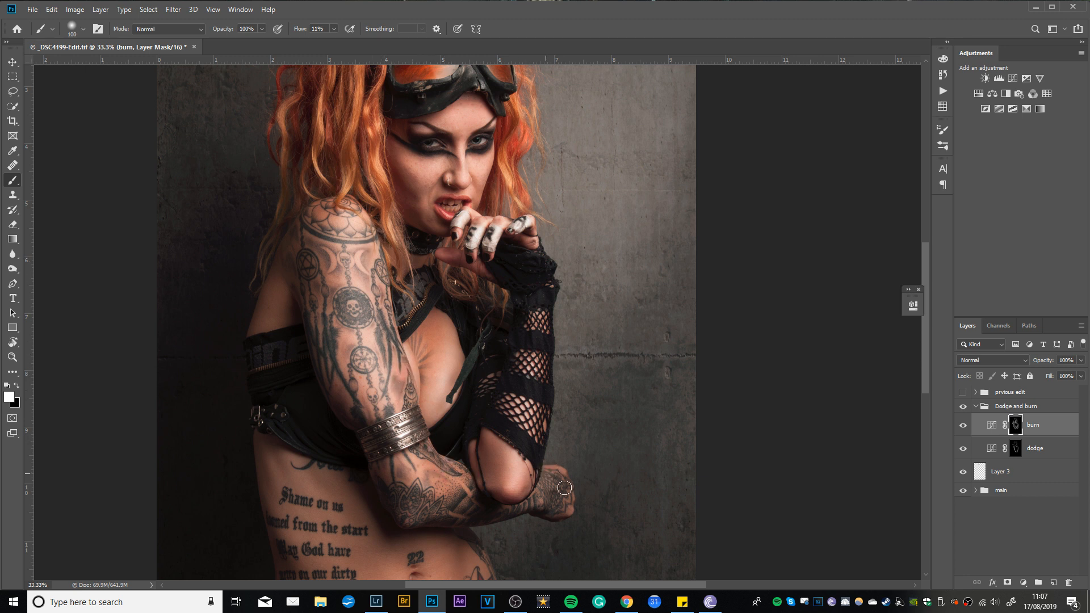
{"action": "key", "text": "bracketright"}
{"action": "key", "text": "bracketright"}
{"action": "key", "text": "bracketright"}
{"action": "key", "text": "ctrl+minus"}
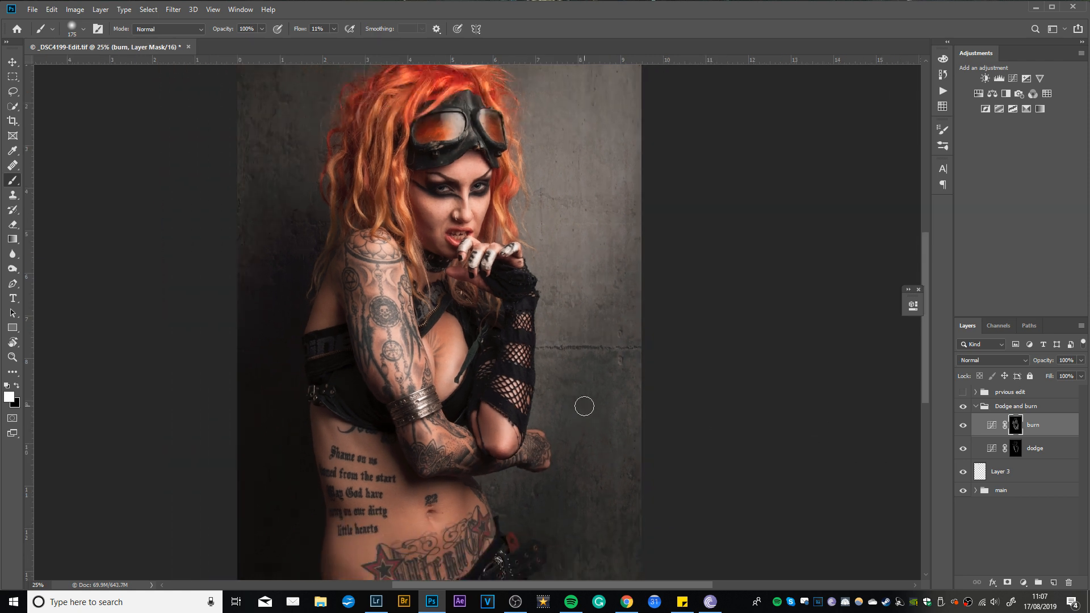
Step: Dodge the waist and stomach highlights down to the hip above the belt on the dodge layer mask with a size 125 brush
{"action": "left_click", "coordinate": [1010, 456]}
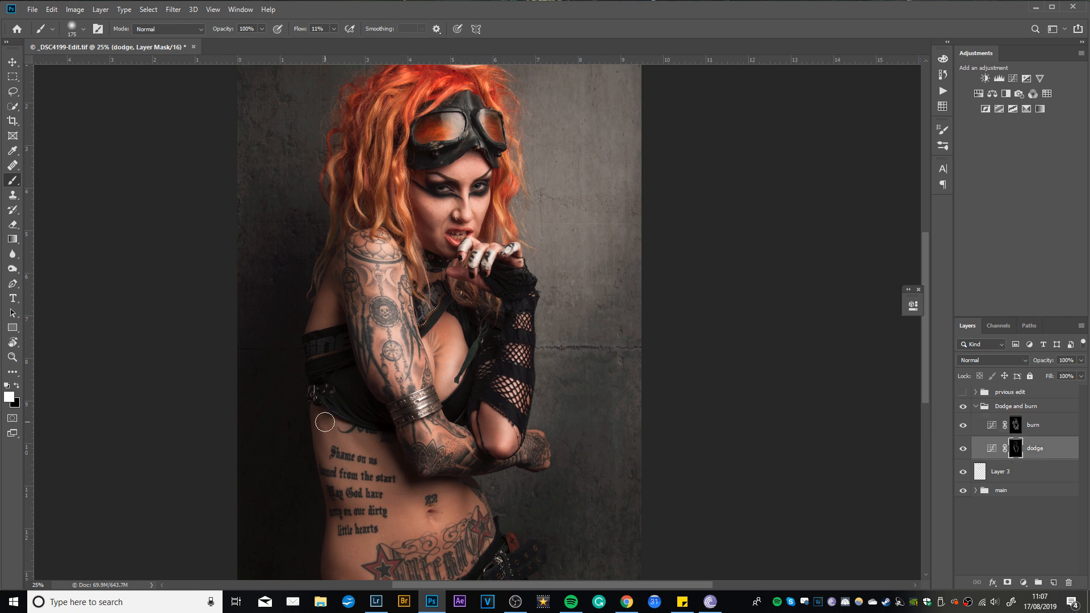
{"action": "key", "text": "bracketleft"}
{"action": "key", "text": "bracketleft"}
{"action": "mouse_move", "coordinate": [436, 489]}
{"action": "left_mouse_down"}
{"action": "mouse_move", "coordinate": [453, 364]}
{"action": "mouse_move", "coordinate": [443, 393]}
{"action": "mouse_move", "coordinate": [432, 394]}
{"action": "left_mouse_up"}
{"action": "key", "text": "bracketright"}
{"action": "key", "text": "bracketleft"}
{"action": "key", "text": "bracketleft"}
{"action": "left_click_drag", "start_coordinate": [376, 456], "coordinate": [366, 463]}
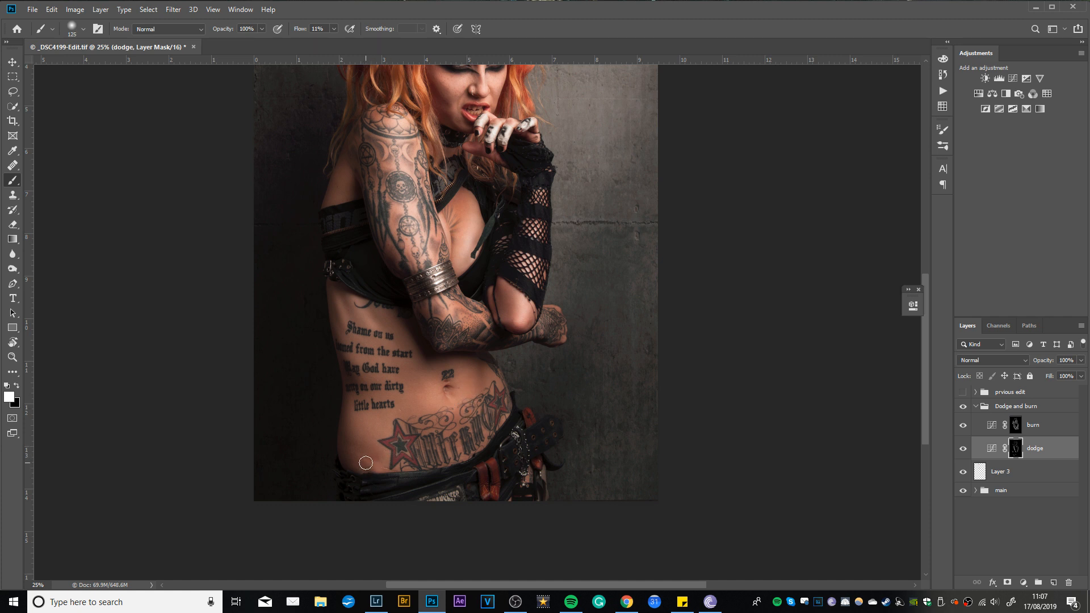
Step: Burn the stomach from below the black top across the lettering tattoo to the navel on the burn layer mask
{"action": "left_click", "coordinate": [1016, 427]}
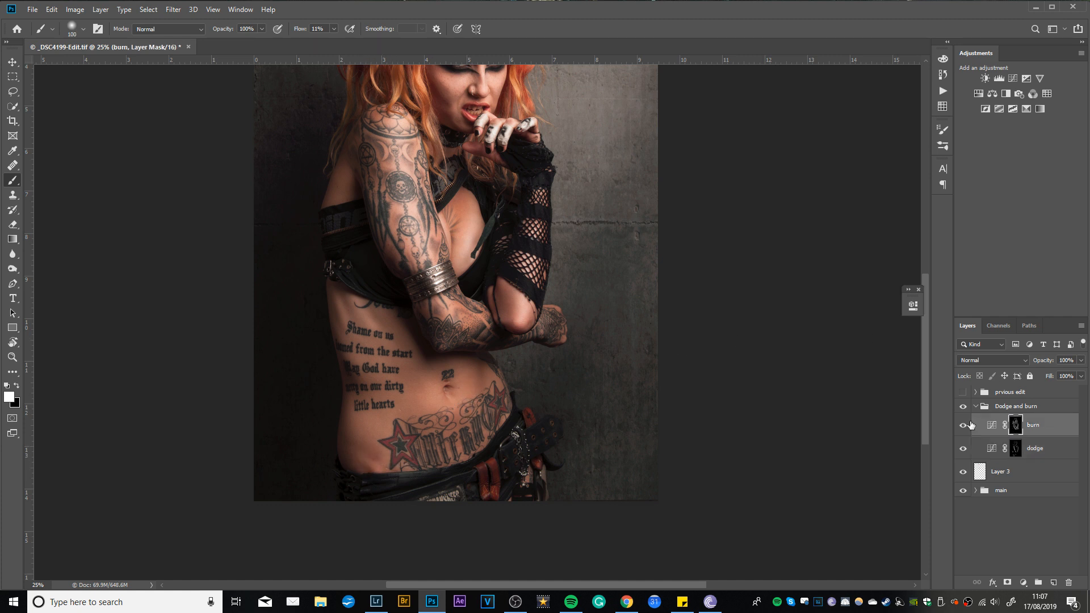
{"action": "key", "text": "bracketright"}
{"action": "mouse_move", "coordinate": [349, 318]}
{"action": "left_mouse_down"}
{"action": "mouse_move", "coordinate": [370, 324]}
{"action": "mouse_move", "coordinate": [371, 304]}
{"action": "mouse_move", "coordinate": [408, 352]}
{"action": "mouse_move", "coordinate": [398, 308]}
{"action": "mouse_move", "coordinate": [338, 340]}
{"action": "mouse_move", "coordinate": [331, 307]}
{"action": "mouse_move", "coordinate": [355, 376]}
{"action": "mouse_move", "coordinate": [348, 364]}
{"action": "mouse_move", "coordinate": [346, 428]}
{"action": "mouse_move", "coordinate": [353, 390]}
{"action": "mouse_move", "coordinate": [364, 444]}
{"action": "mouse_move", "coordinate": [385, 465]}
{"action": "mouse_move", "coordinate": [447, 463]}
{"action": "mouse_move", "coordinate": [427, 448]}
{"action": "mouse_move", "coordinate": [508, 426]}
{"action": "mouse_move", "coordinate": [440, 432]}
{"action": "left_mouse_up"}
Step: Burn the shaded side of the waist beside the navel with a size 400 brush
{"action": "key", "text": "bracketright"}
{"action": "key", "text": "bracketright"}
{"action": "key", "text": "bracketright"}
{"action": "key", "text": "bracketright"}
{"action": "key", "text": "bracketright"}
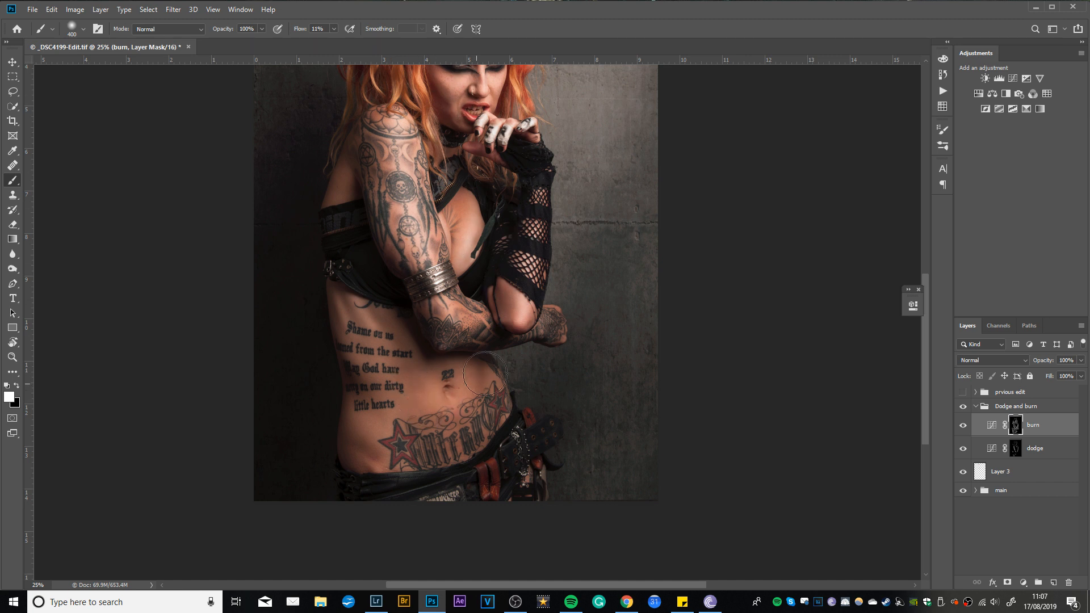
Step: Burn the hip and the belt with its hanging accessories using a size 600 brush
{"action": "key", "text": "bracketright"}
{"action": "key", "text": "bracketright"}
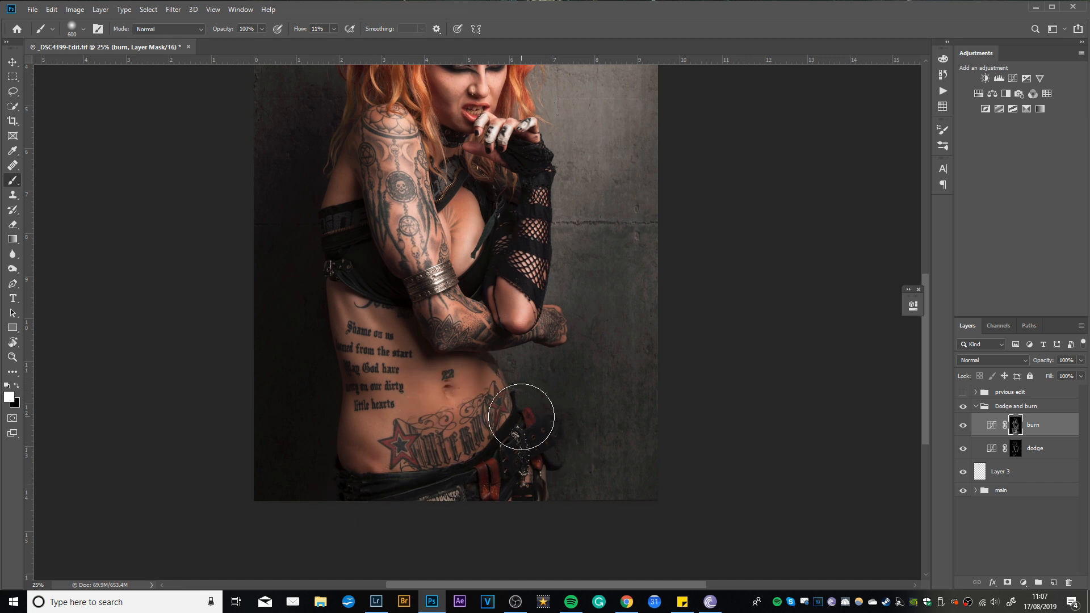
{"action": "mouse_move", "coordinate": [505, 472]}
{"action": "left_mouse_down"}
{"action": "mouse_move", "coordinate": [372, 497]}
{"action": "mouse_move", "coordinate": [306, 426]}
{"action": "mouse_move", "coordinate": [506, 444]}
{"action": "mouse_move", "coordinate": [513, 425]}
{"action": "mouse_move", "coordinate": [545, 462]}
{"action": "left_mouse_up"}
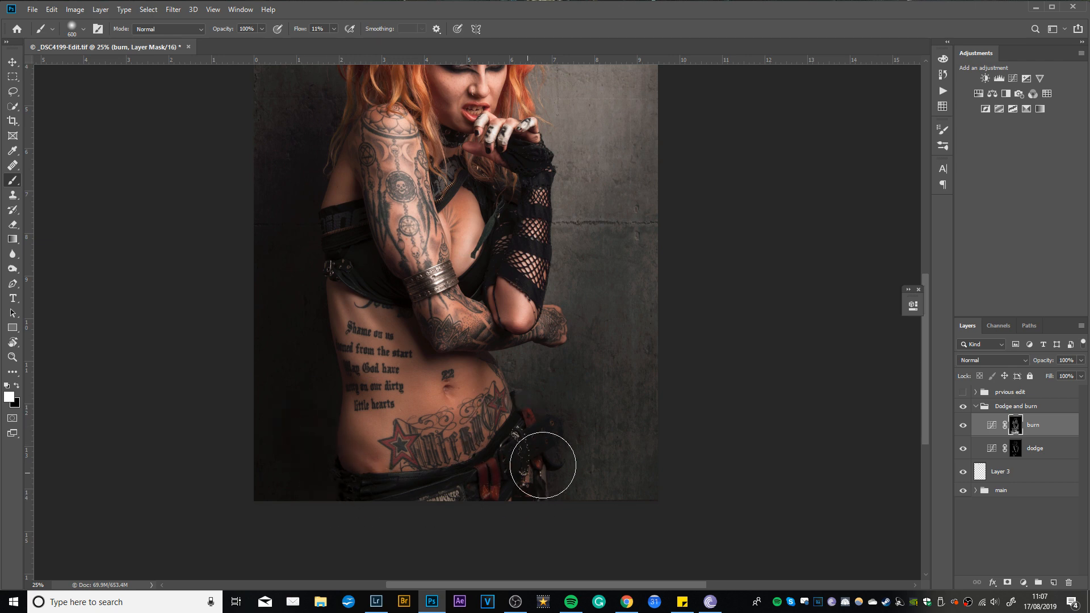
{"action": "left_click_drag", "start_coordinate": [548, 284], "coordinate": [625, 390]}
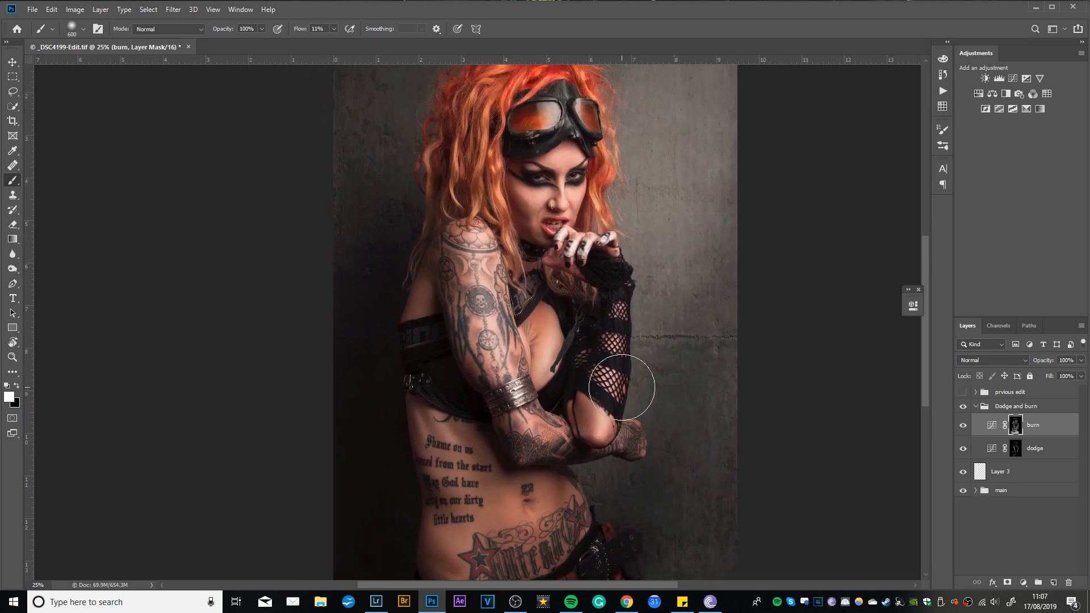
Step: Compare the whole portrait with and without the Dodge and burn group
{"action": "key", "text": "ctrl+minus"}
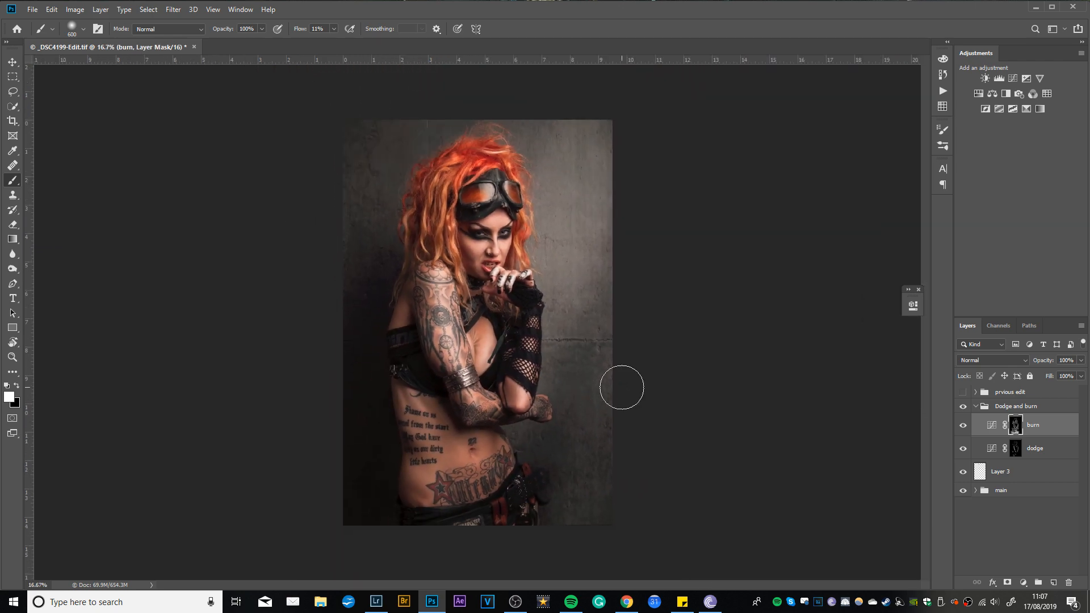
{"action": "left_click", "coordinate": [975, 408]}
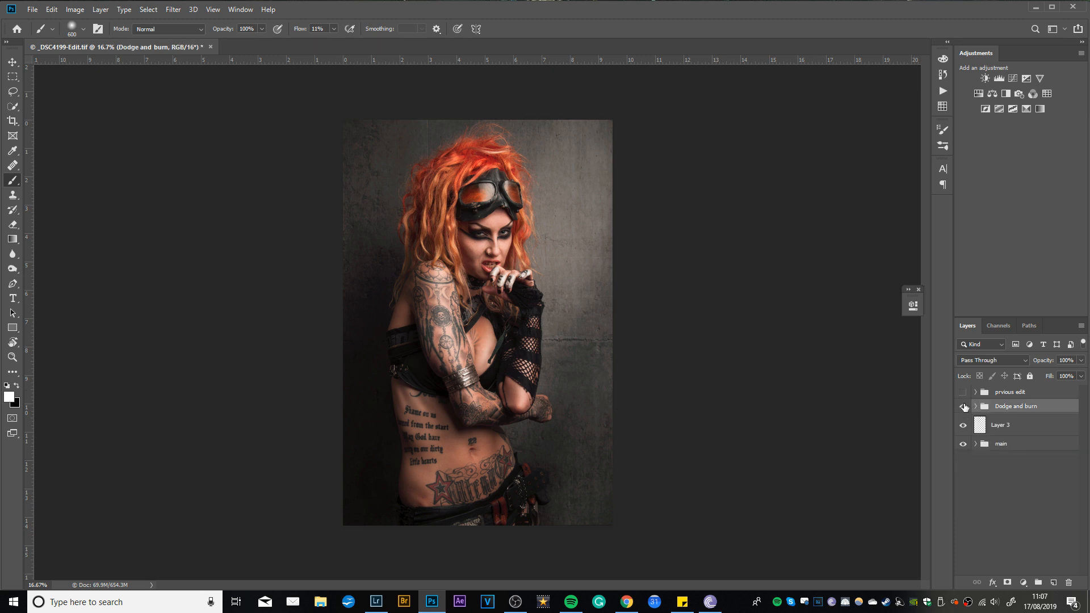
{"action": "left_click", "coordinate": [963, 406]}
{"action": "left_click", "coordinate": [963, 406]}
{"action": "left_click", "coordinate": [963, 406]}
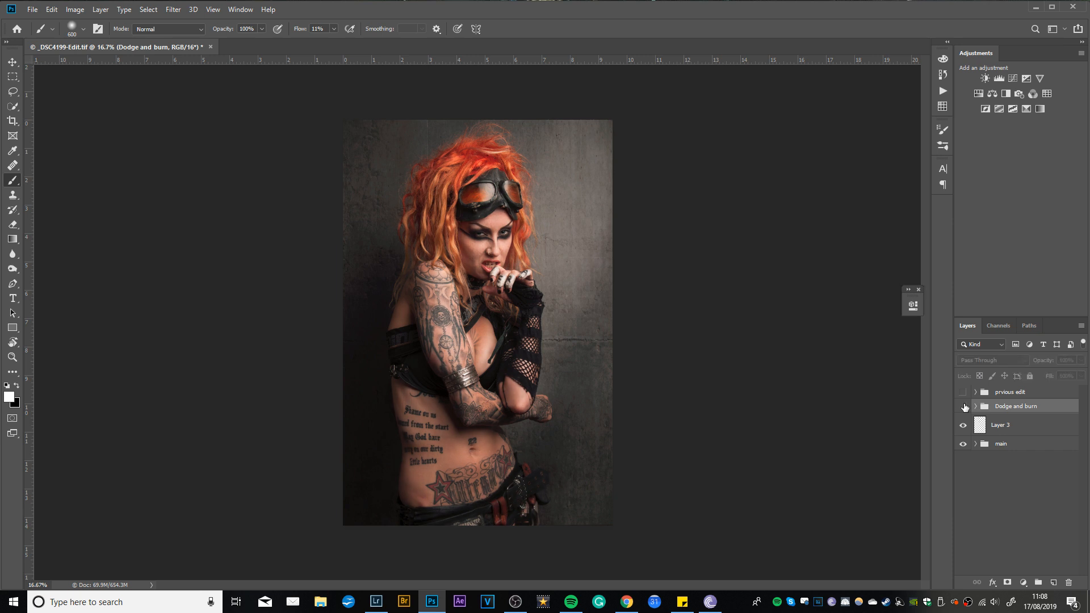
{"action": "left_click", "coordinate": [963, 406]}
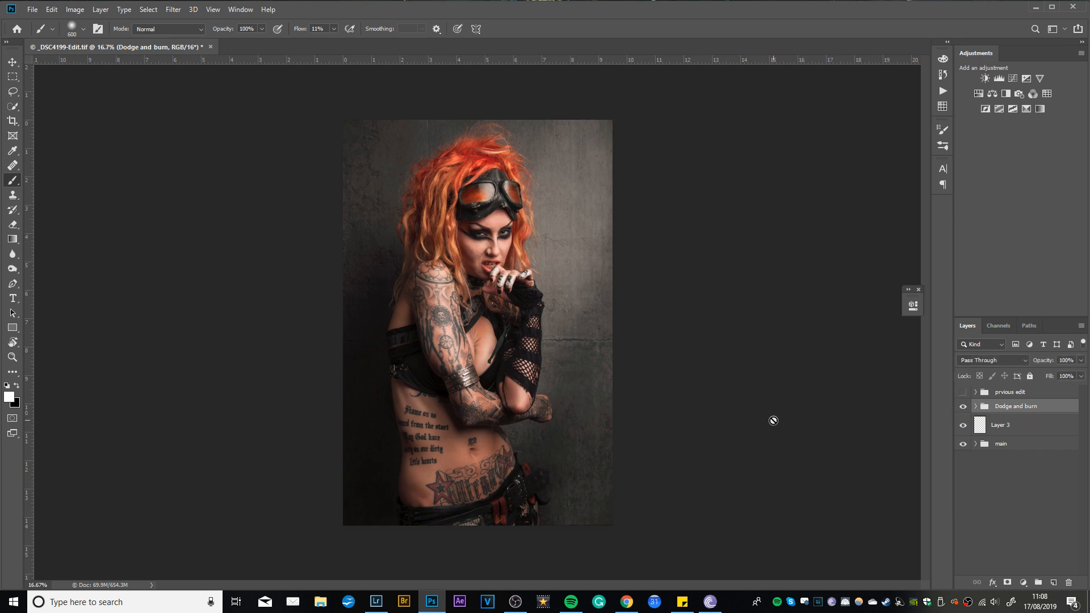
Step: Burn the chest skin and its creases beside the tattooed upper arm on the burn layer mask with a size 90 to 125 brush
{"action": "key", "text": "ctrl+equal"}
{"action": "key", "text": "ctrl+equal"}
{"action": "key", "text": "ctrl+equal"}
{"action": "key", "text": "ctrl+equal"}
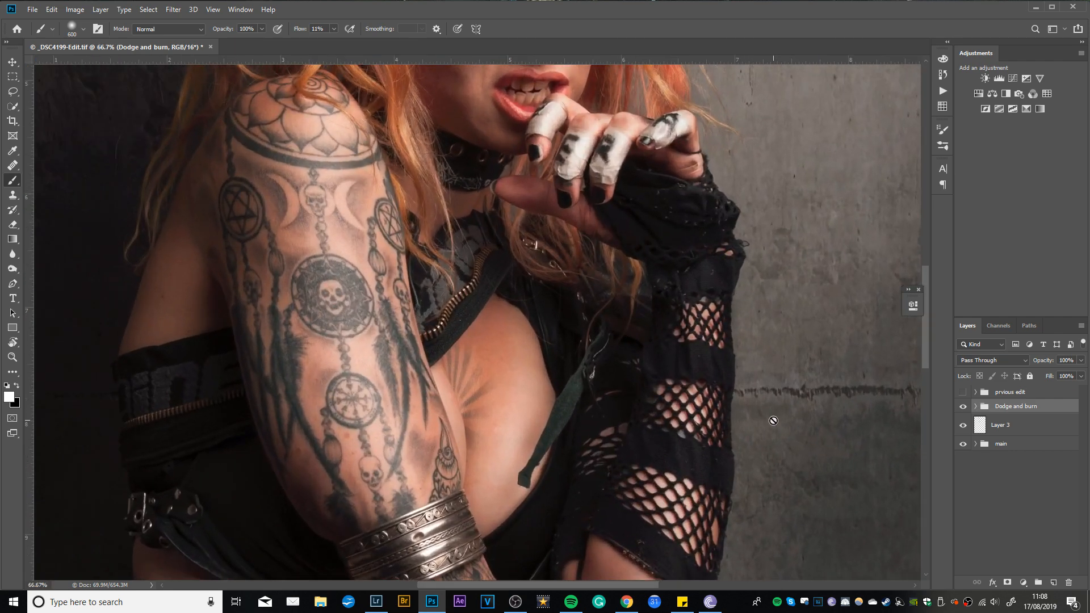
{"action": "left_click", "coordinate": [975, 406]}
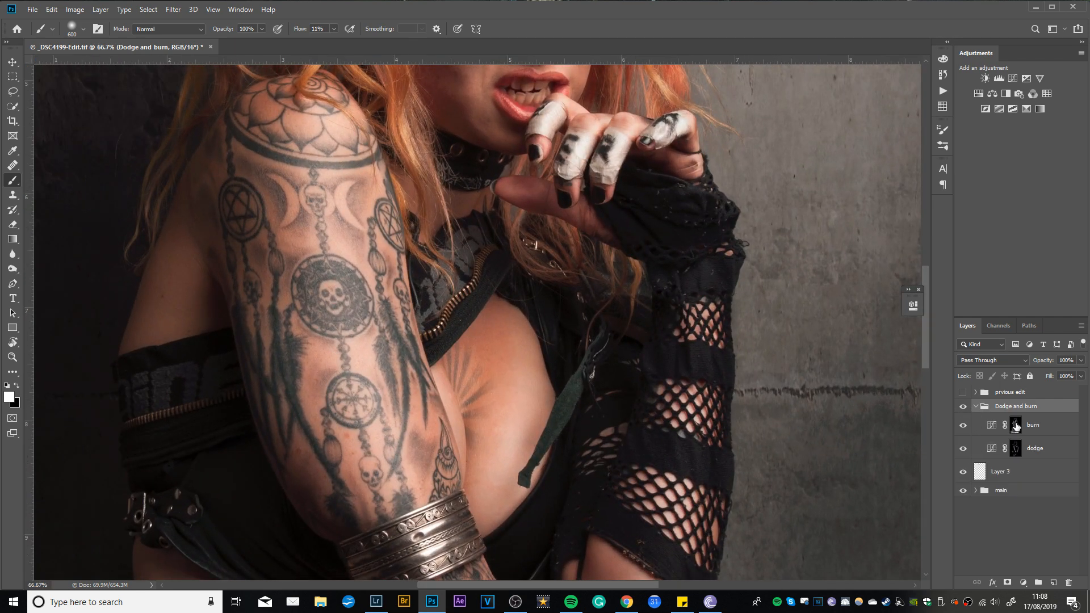
{"action": "left_click", "coordinate": [1015, 425]}
{"action": "key", "text": "bracketleft"}
{"action": "key", "text": "bracketleft"}
{"action": "key", "text": "bracketleft"}
{"action": "key", "text": "bracketleft"}
{"action": "key", "text": "bracketleft"}
{"action": "key", "text": "bracketleft"}
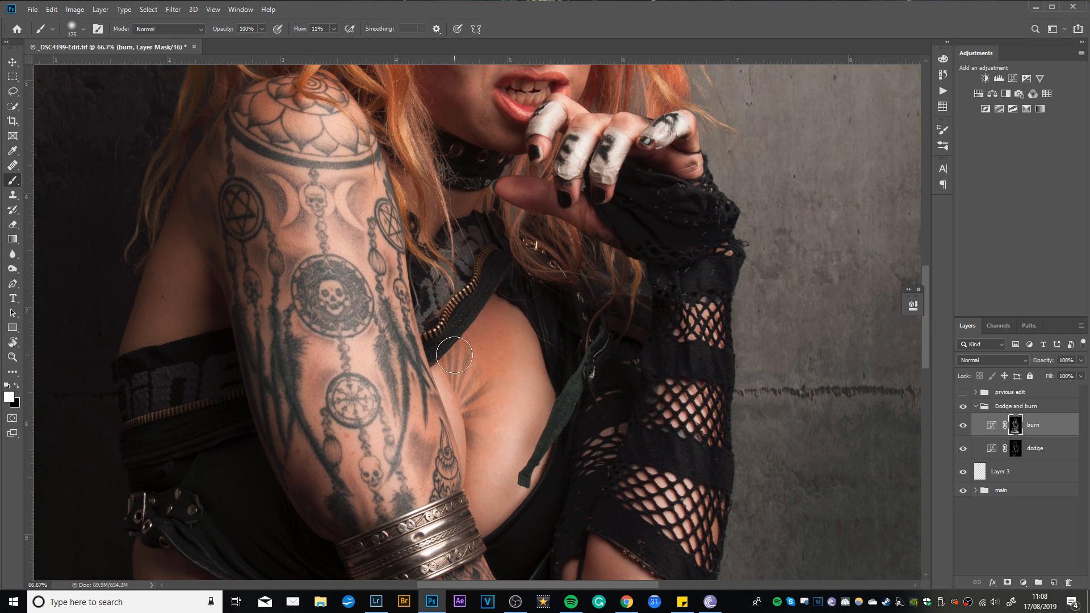
{"action": "key", "text": "bracketleft"}
{"action": "key", "text": "bracketleft"}
{"action": "key", "text": "bracketleft"}
{"action": "key", "text": "bracketleft"}
{"action": "key", "text": "bracketleft"}
{"action": "key", "text": "bracketleft"}
{"action": "key", "text": "bracketleft"}
{"action": "key", "text": "bracketleft"}
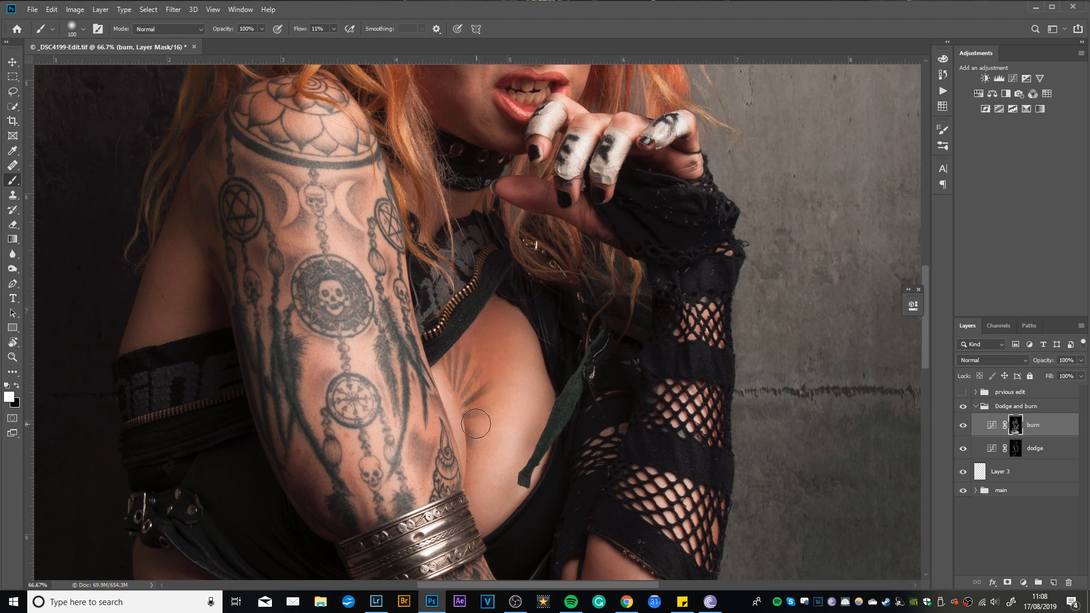
{"action": "key", "text": "bracketright"}
{"action": "key", "text": "bracketright"}
{"action": "key", "text": "bracketright"}
{"action": "key", "text": "bracketright"}
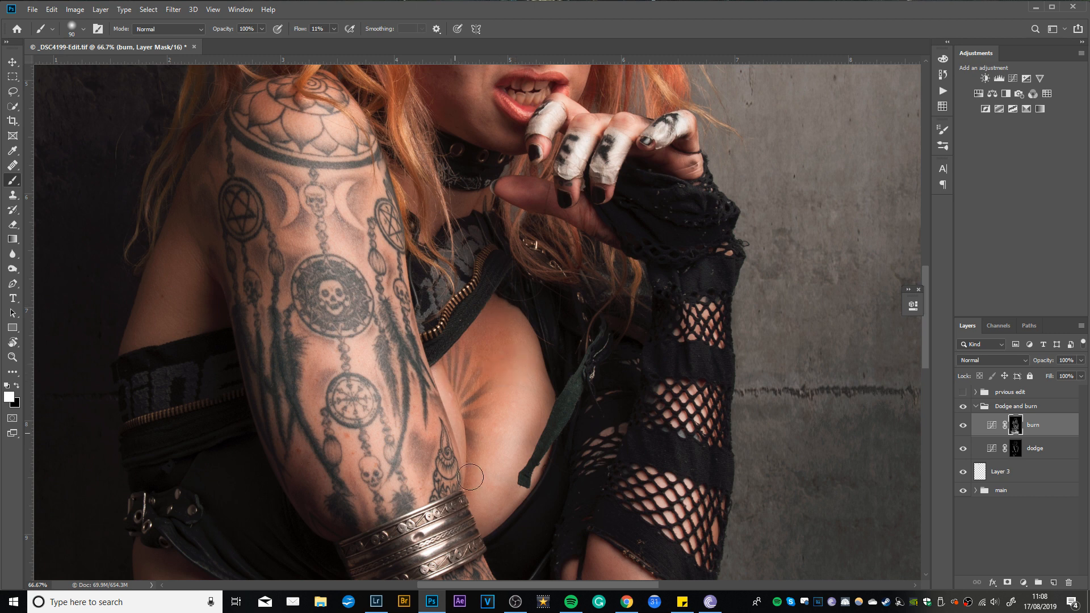
Step: Check the refined chest burn on the full image by toggling the visibility of the Dodge and burn group
{"action": "scroll", "coordinate": [451, 511], "scroll_direction": "down", "scroll_amount": 5}
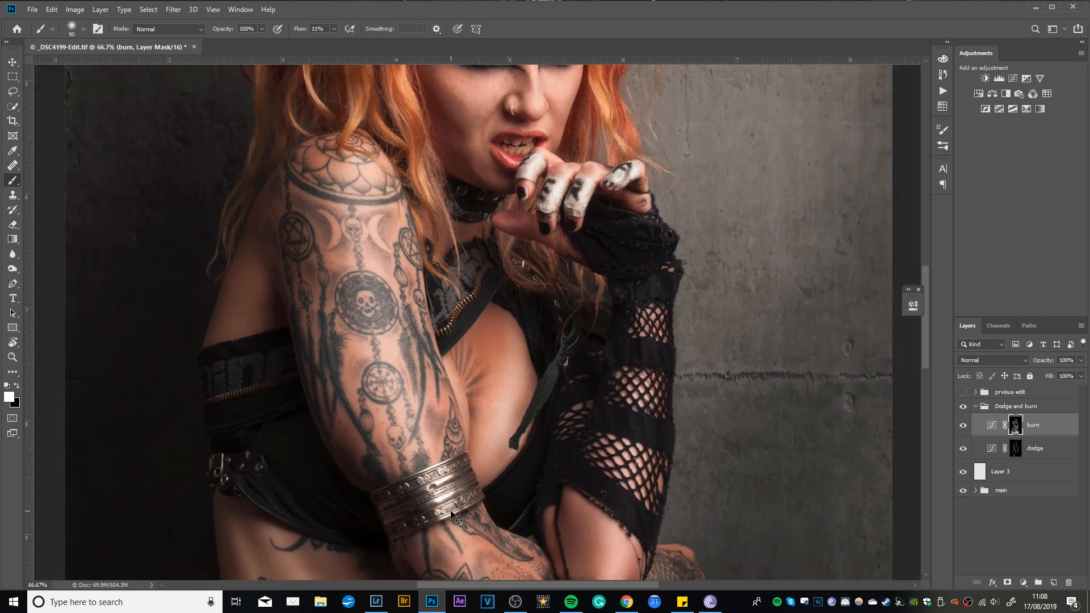
{"action": "scroll", "coordinate": [451, 511], "scroll_direction": "up", "scroll_amount": 1}
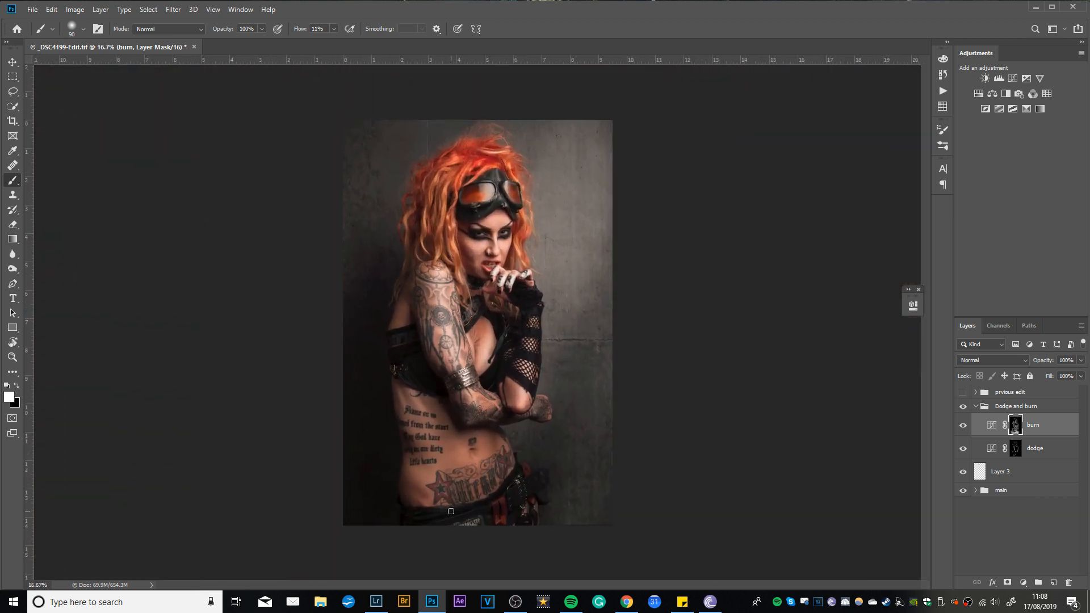
{"action": "left_click", "coordinate": [976, 408]}
{"action": "left_click", "coordinate": [964, 407]}
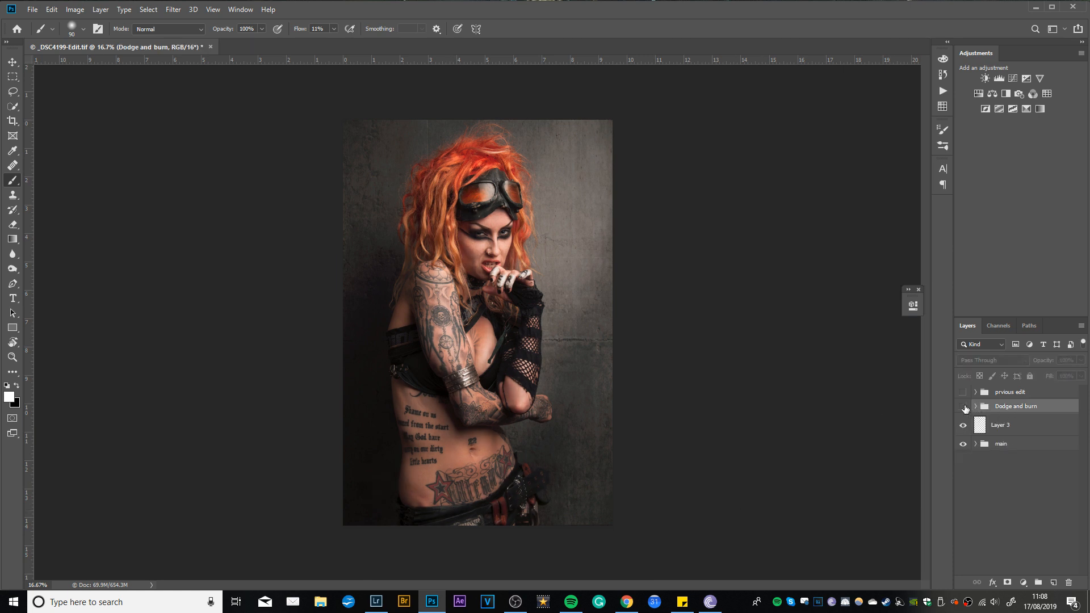
{"action": "left_click", "coordinate": [964, 407]}
{"action": "left_click", "coordinate": [964, 407]}
{"action": "left_click", "coordinate": [964, 407]}
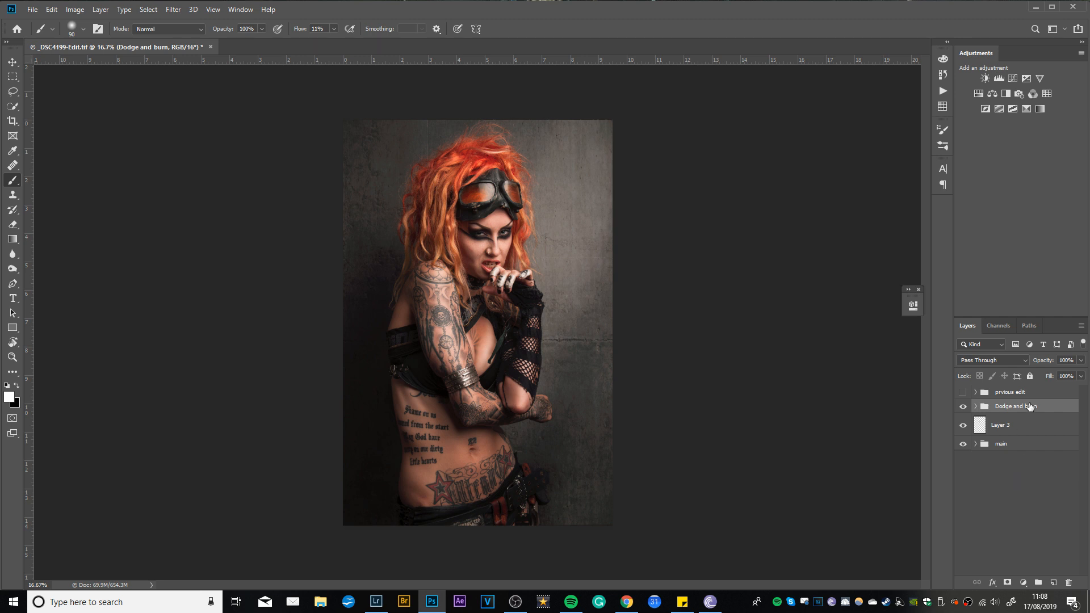
Step: Duplicate the Dodge and burn group and set the copy's opacity to 37%
{"action": "key", "text": "ctrl+j"}
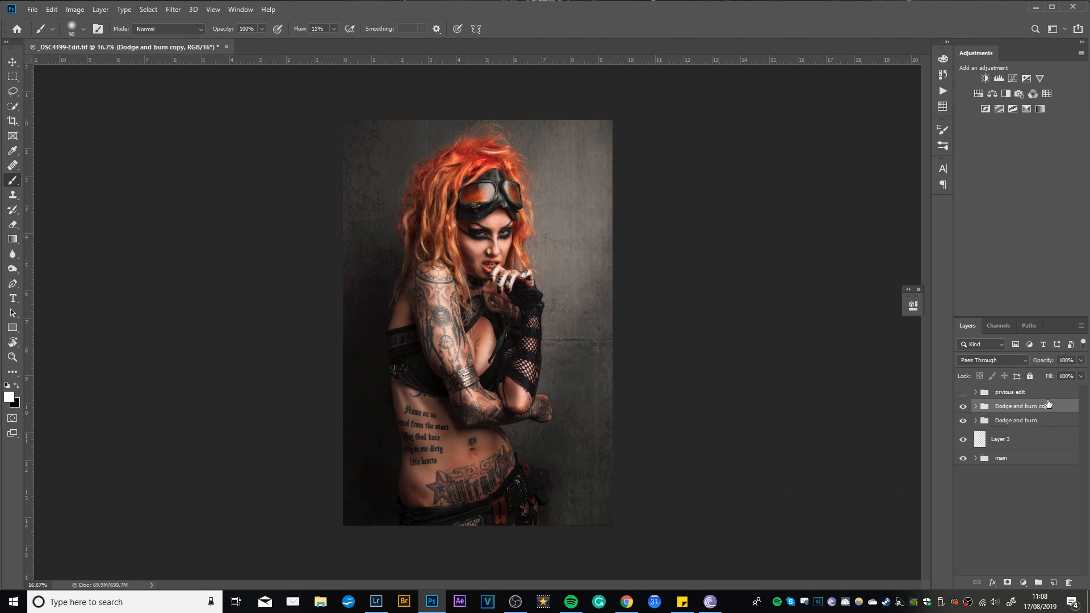
{"action": "left_click", "coordinate": [1081, 360]}
{"action": "left_click_drag", "start_coordinate": [1082, 374], "coordinate": [1037, 375]}
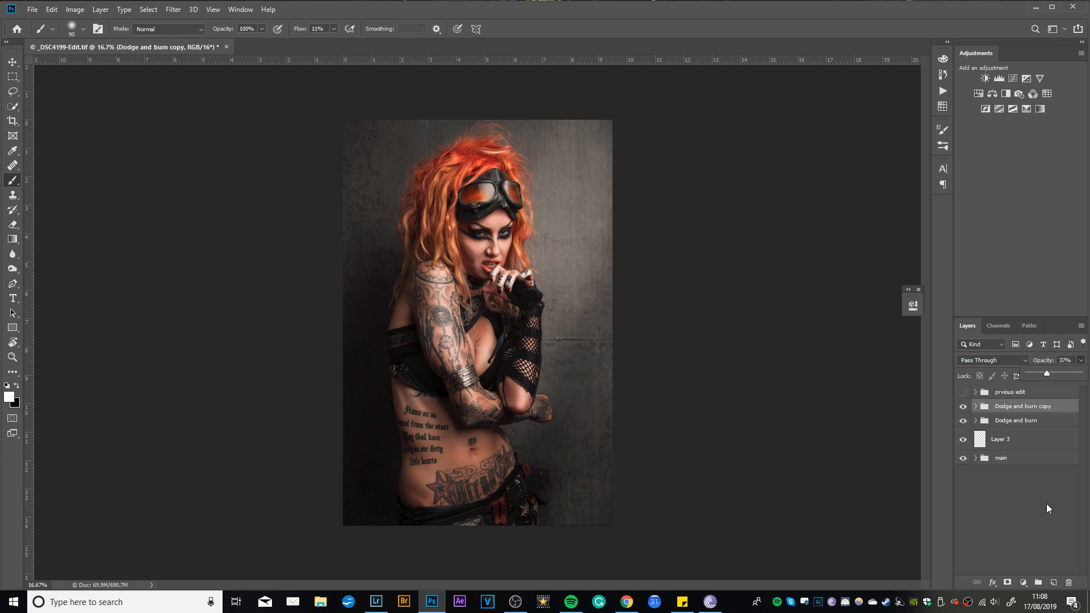
{"action": "left_click", "coordinate": [1031, 514]}
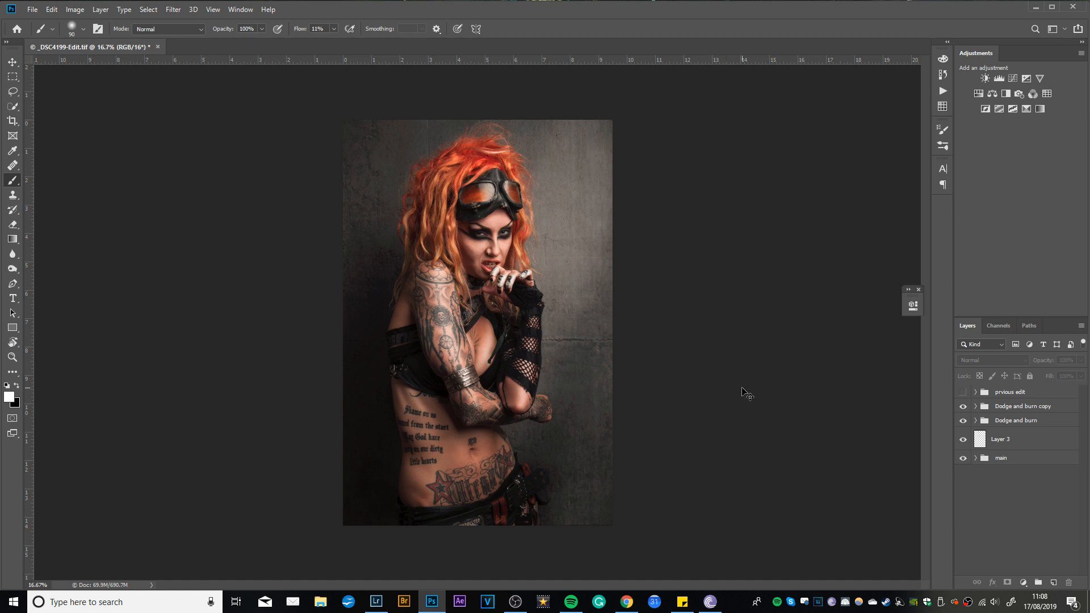
Step: Add a layer mask to the Dodge and burn copy group and paint black over the mouth with a size 60 brush
{"action": "key", "text": "ctrl+plus"}
{"action": "key", "text": "ctrl+plus"}
{"action": "left_click_drag", "start_coordinate": [524, 215], "coordinate": [556, 358]}
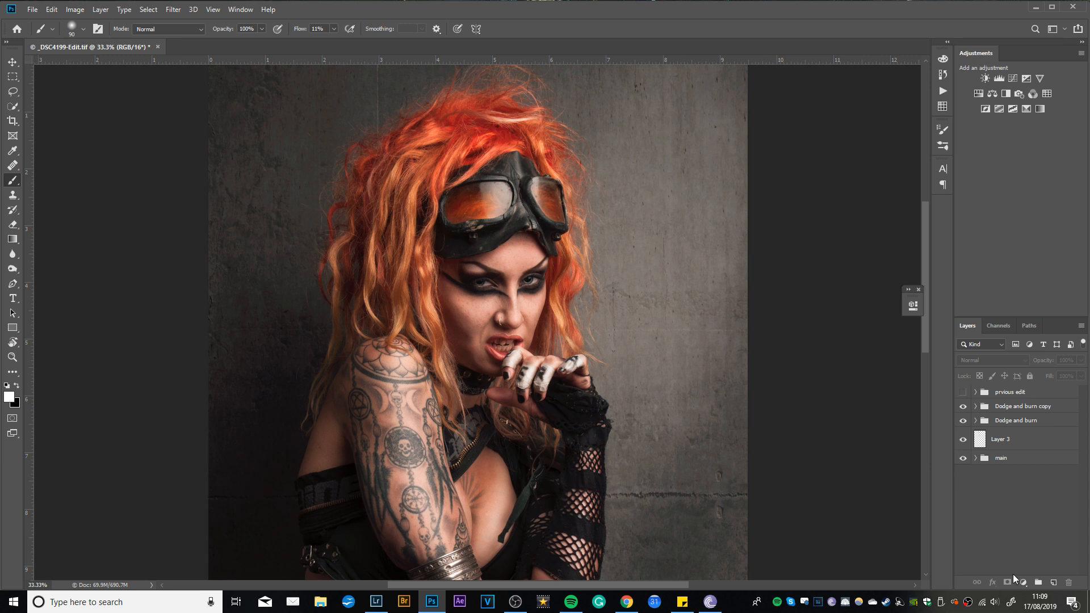
{"action": "left_click", "coordinate": [1025, 408]}
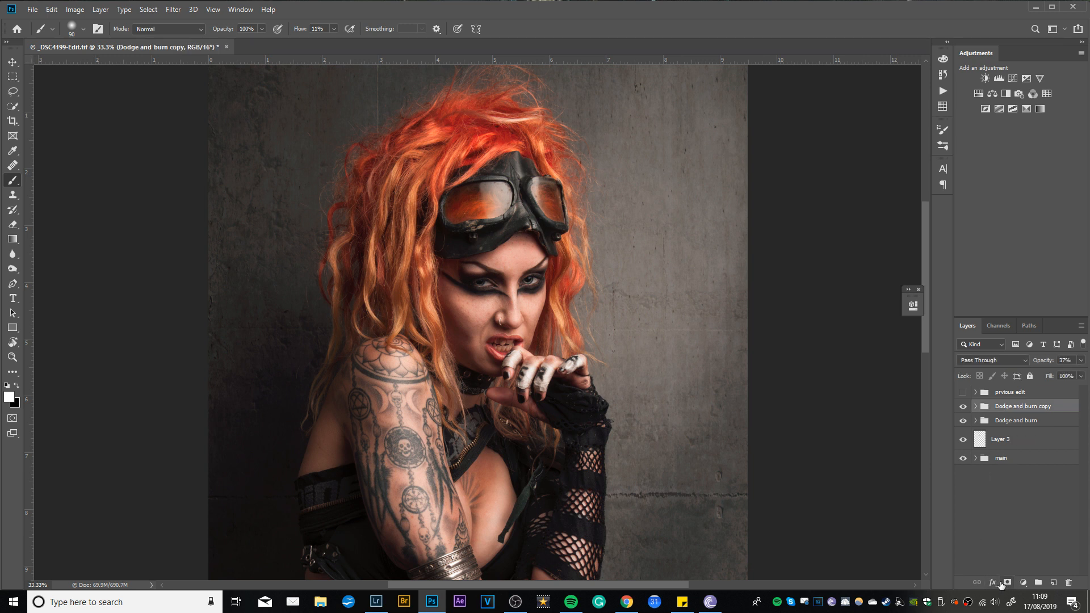
{"action": "left_click", "coordinate": [1006, 583]}
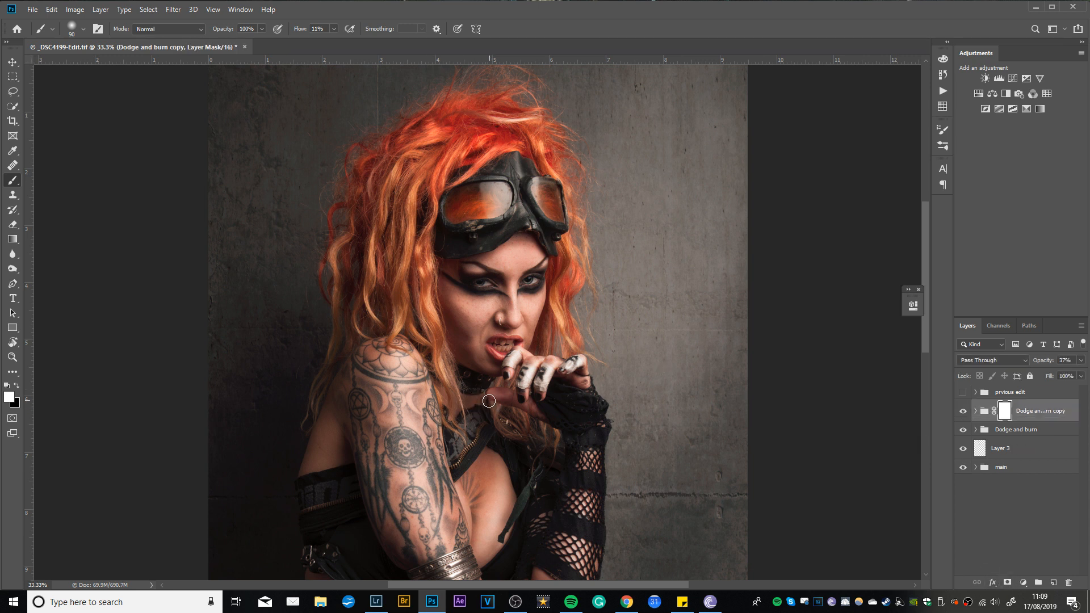
{"action": "key", "text": "x"}
{"action": "key", "text": "["}
{"action": "key", "text": "["}
{"action": "mouse_move", "coordinate": [497, 344]}
{"action": "left_mouse_down"}
{"action": "mouse_move", "coordinate": [508, 342]}
{"action": "mouse_move", "coordinate": [494, 341]}
{"action": "mouse_move", "coordinate": [501, 354]}
{"action": "left_mouse_up"}
{"action": "key", "text": "ctrl+minus"}
{"action": "key", "text": "ctrl+minus"}
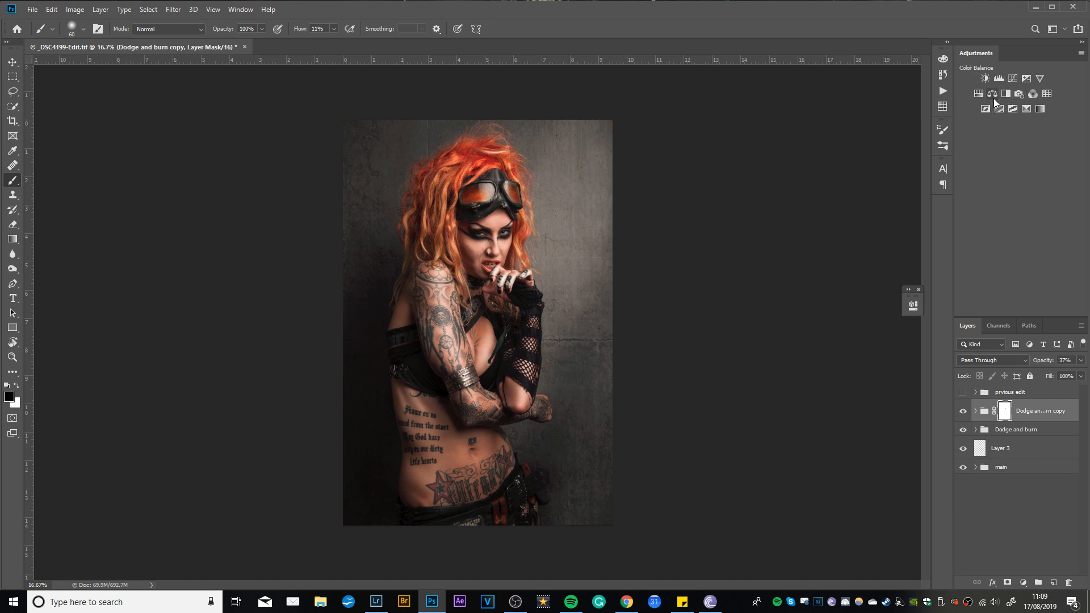
Step: Add a Selective Color adjustment layer above the groups and set Yellow to -7% for the Blacks
{"action": "left_click", "coordinate": [1026, 109]}
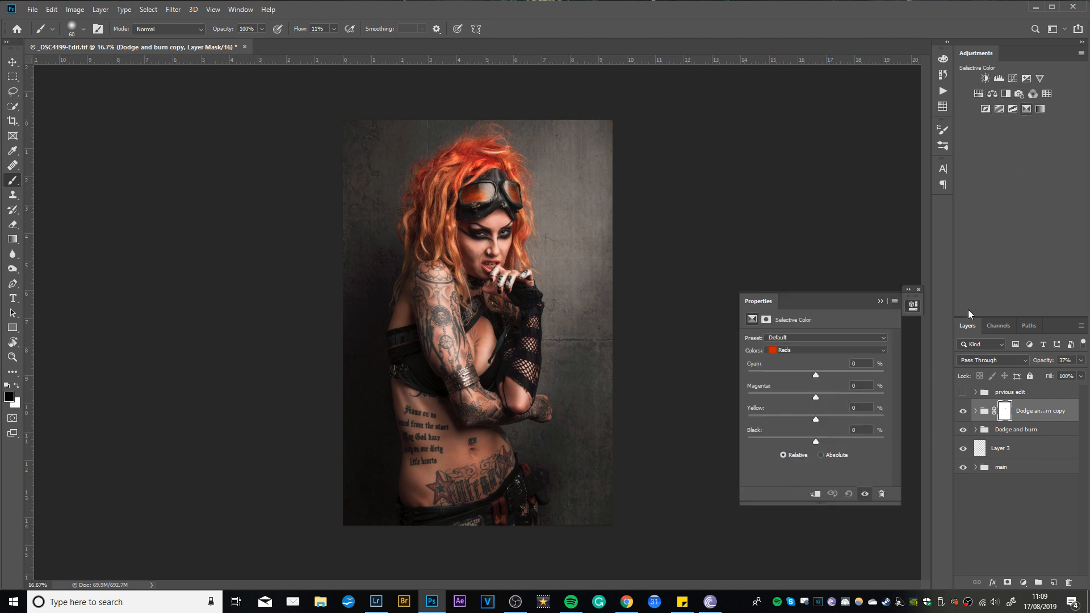
{"action": "left_click", "coordinate": [792, 349]}
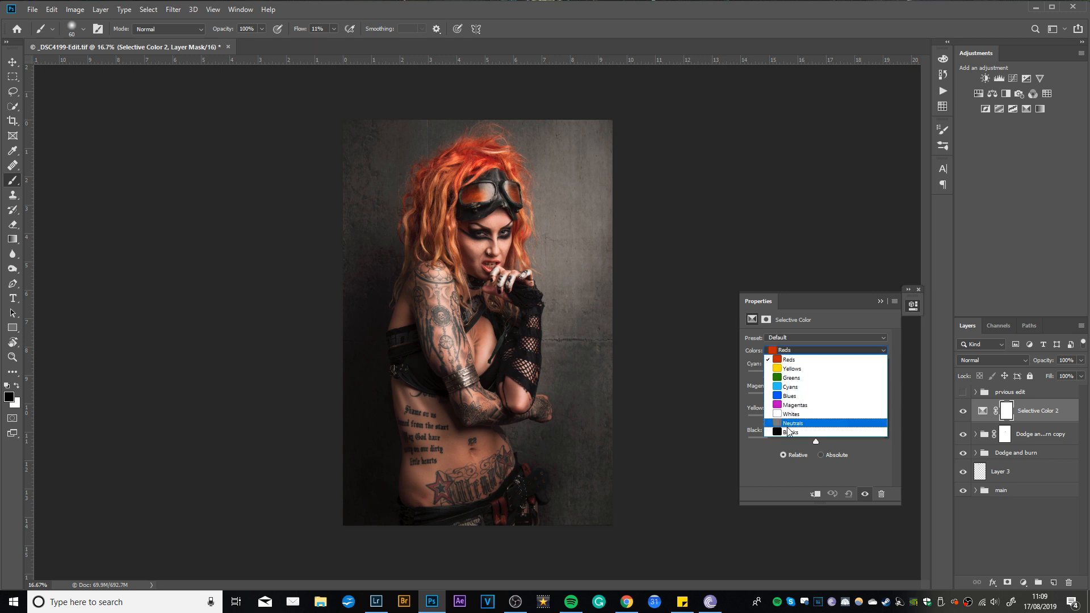
{"action": "left_click", "coordinate": [787, 427]}
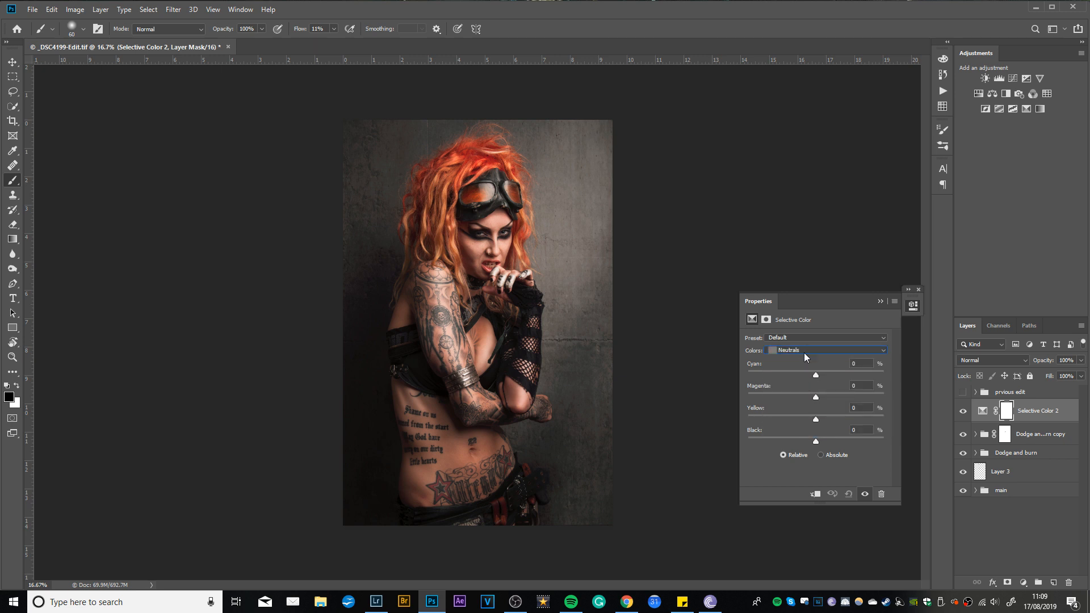
{"action": "left_click", "coordinate": [804, 351]}
{"action": "left_click", "coordinate": [798, 433]}
{"action": "left_click_drag", "start_coordinate": [816, 420], "coordinate": [809, 420]}
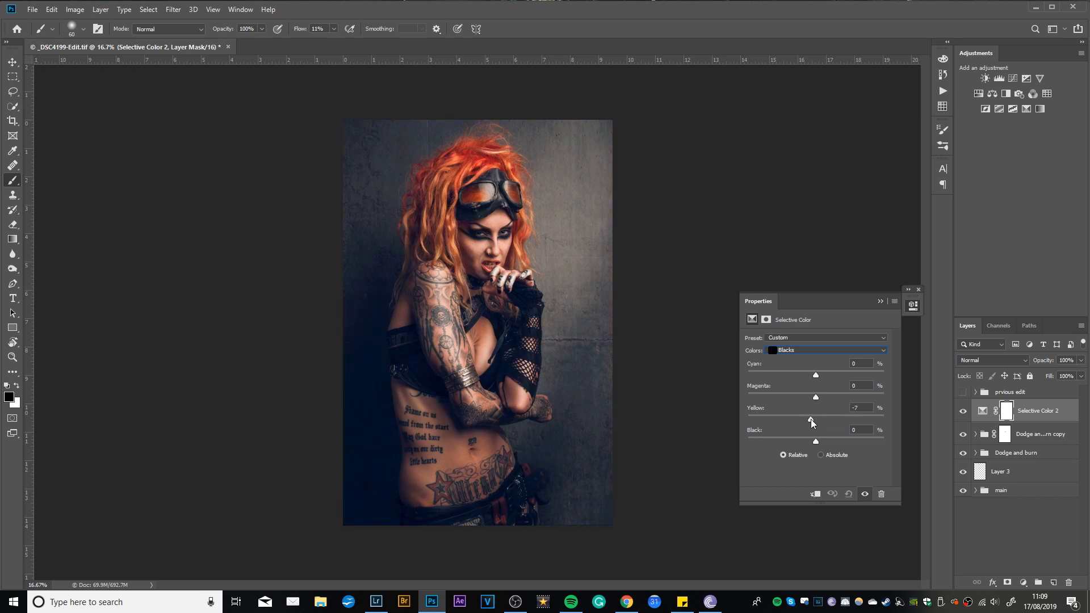
{"action": "left_click", "coordinate": [881, 302]}
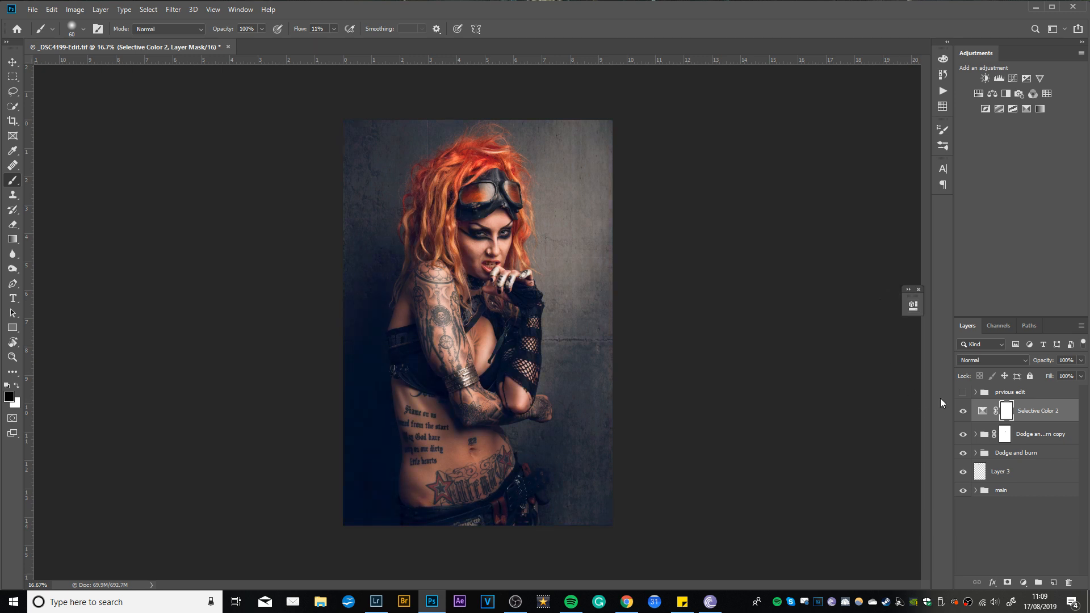
Step: Compare the image with and without both Dodge and burn groups and the Selective Color 2 layer
{"action": "left_click", "coordinate": [963, 434]}
{"action": "left_click", "coordinate": [962, 453]}
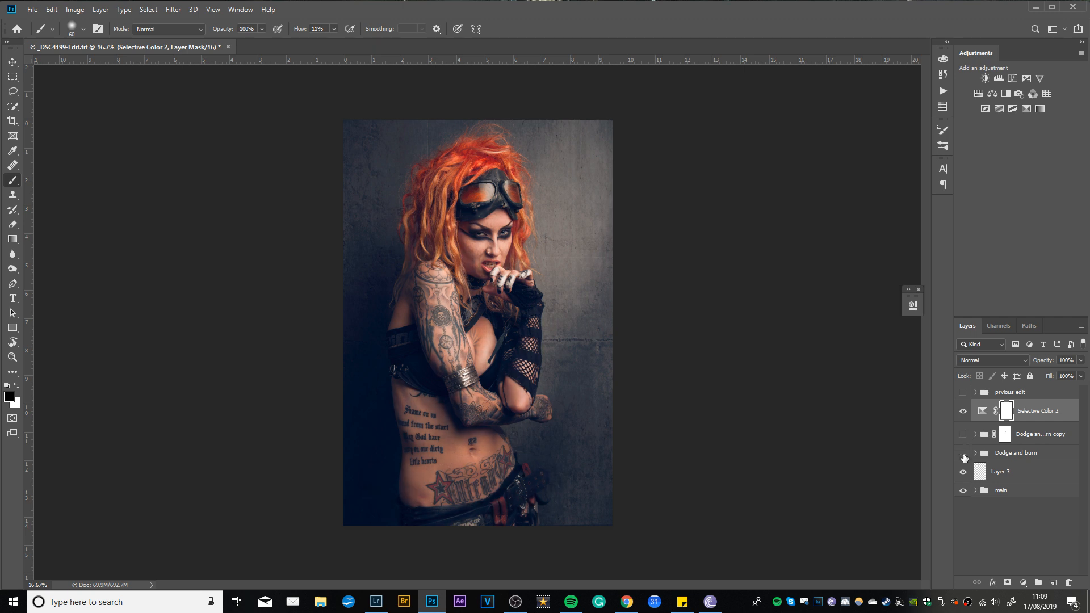
{"action": "left_click", "coordinate": [963, 453]}
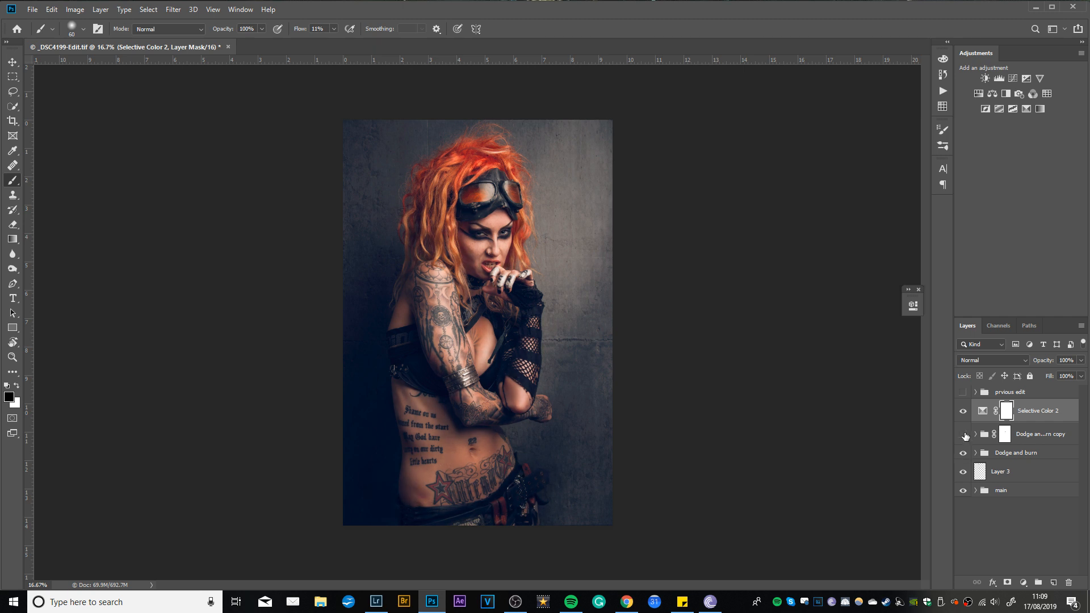
{"action": "left_click", "coordinate": [963, 435]}
{"action": "left_click", "coordinate": [963, 411]}
{"action": "left_click", "coordinate": [962, 434]}
{"action": "left_click", "coordinate": [962, 453]}
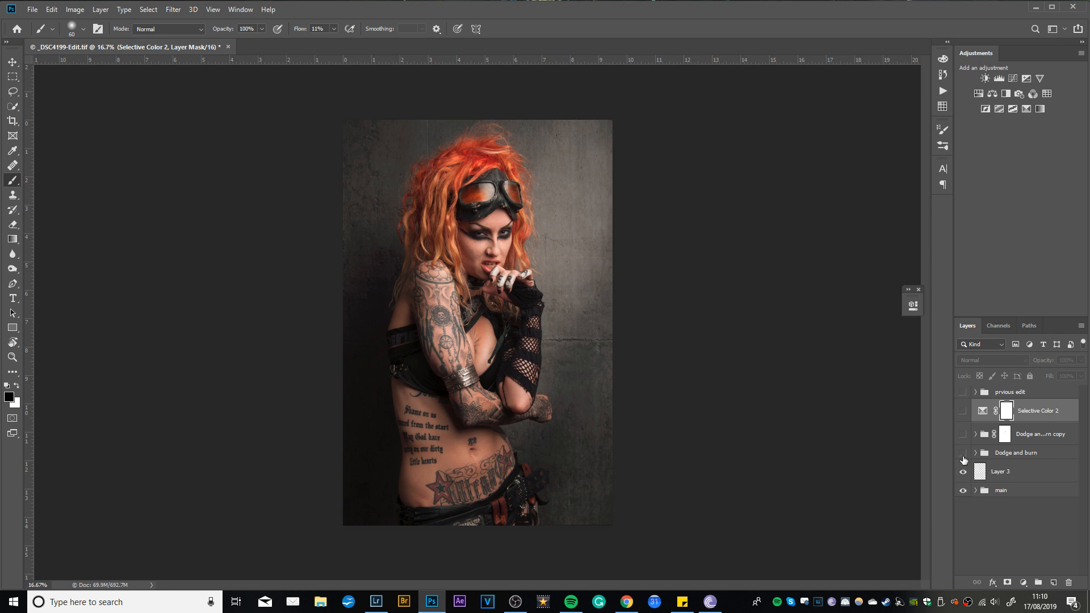
Step: Switch to Lightroom and browse the final images collection, viewing the portrait of the red-haired woman in a black cap
{"action": "left_click", "coordinate": [374, 603]}
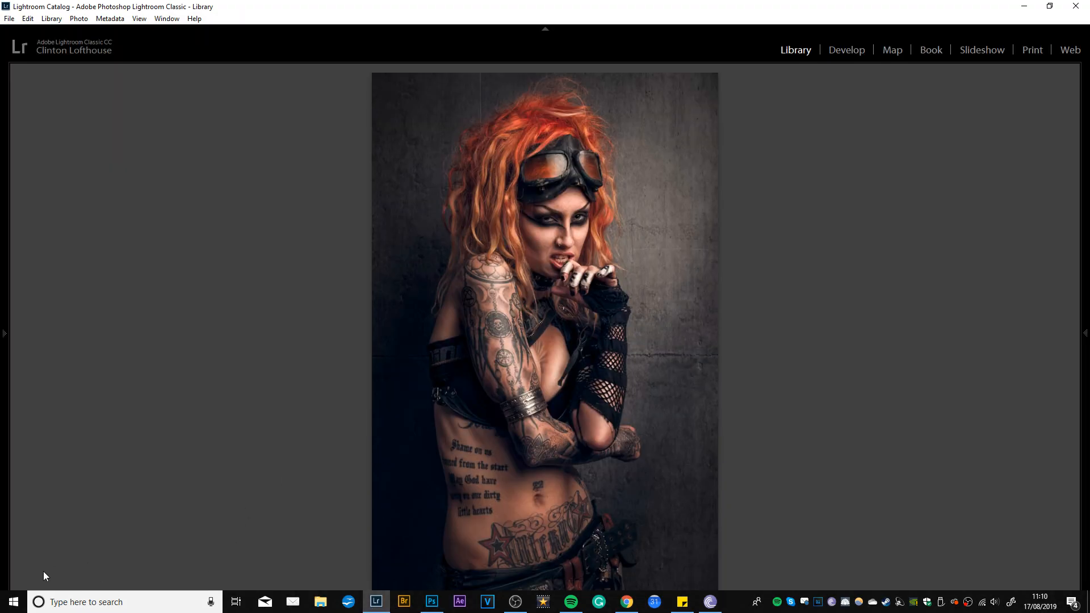
{"action": "key", "text": "g"}
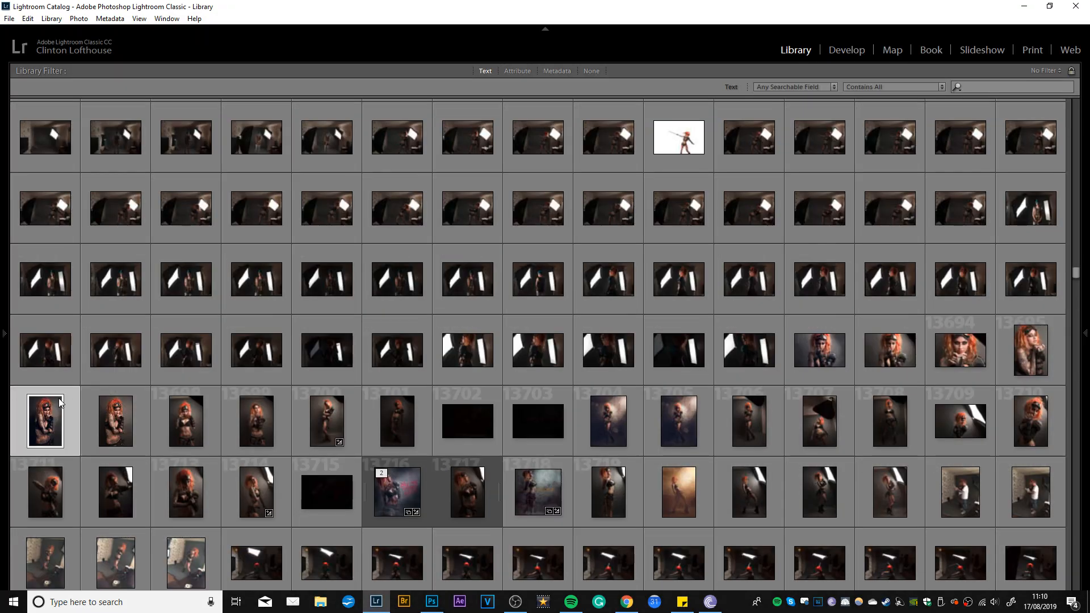
{"action": "left_click", "coordinate": [4, 335]}
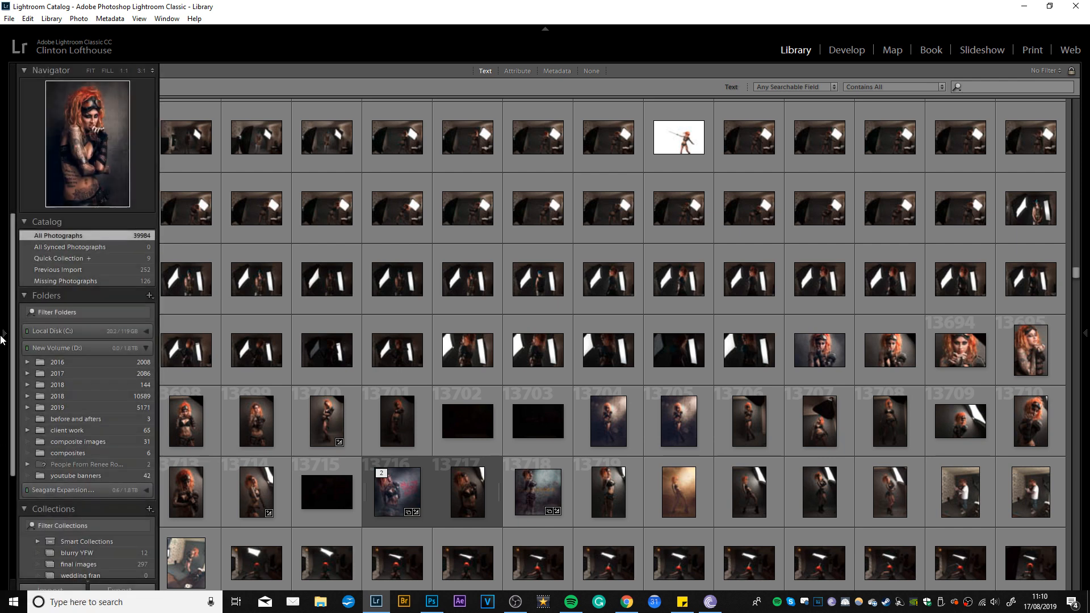
{"action": "scroll", "coordinate": [62, 391], "scroll_direction": "down", "scroll_amount": 3}
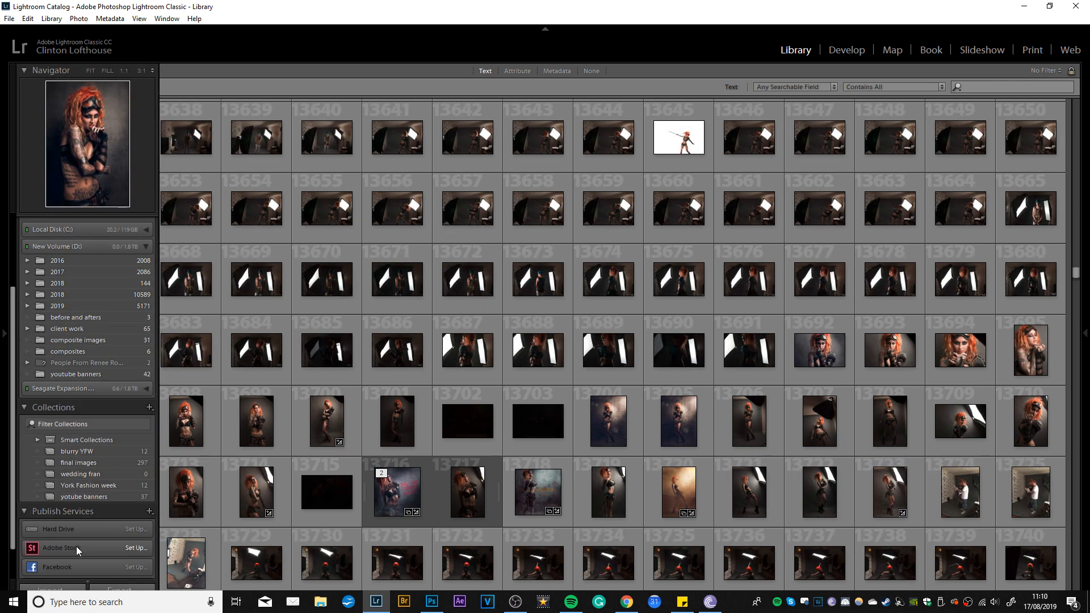
{"action": "left_click", "coordinate": [77, 463]}
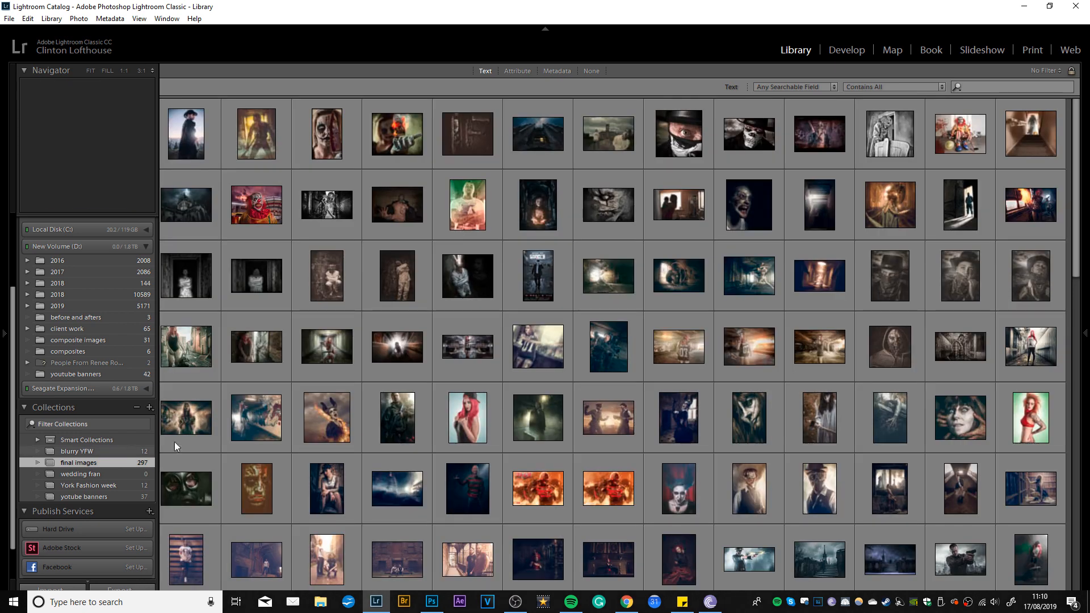
{"action": "double_click", "coordinate": [464, 423]}
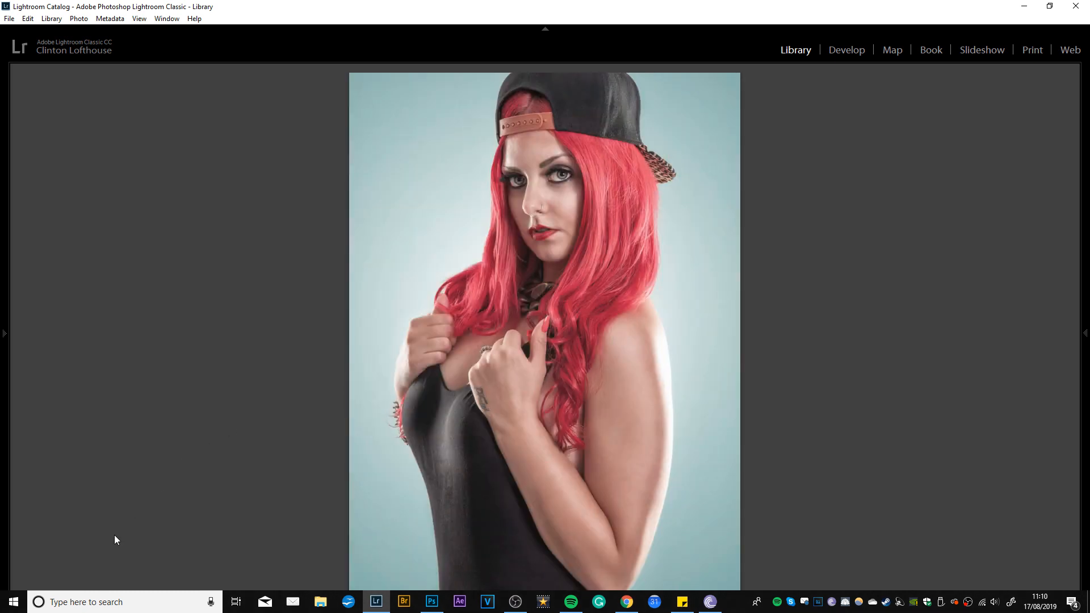
{"action": "key", "text": "g"}
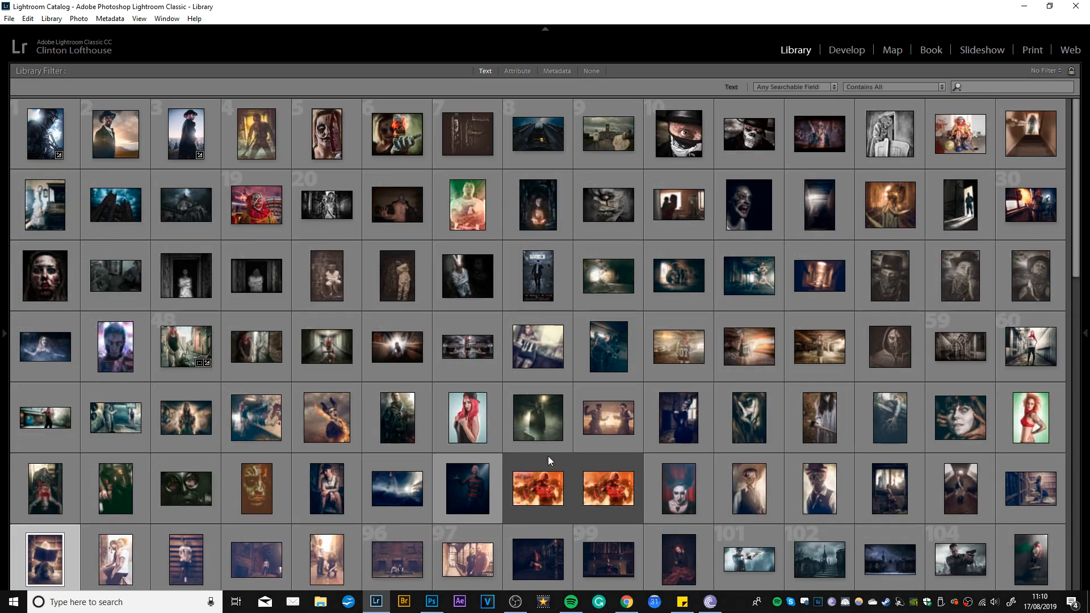
Step: Browse the collection further, viewing the portrait of the orange-haired woman in shoulder armor and the one of the green-haired woman smoking
{"action": "scroll", "coordinate": [603, 390], "scroll_direction": "down", "scroll_amount": 4}
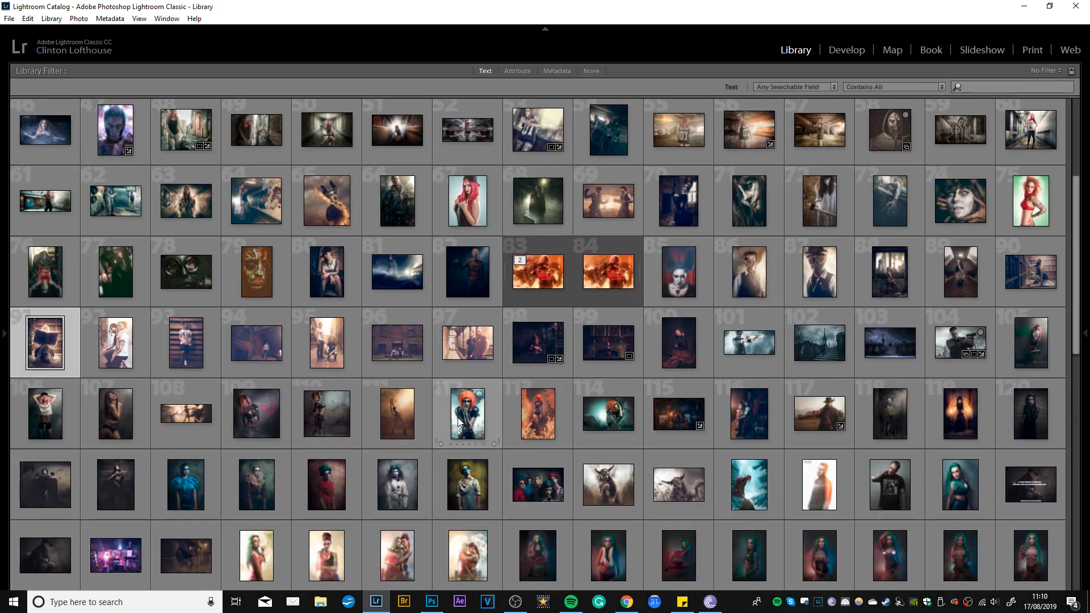
{"action": "double_click", "coordinate": [460, 424]}
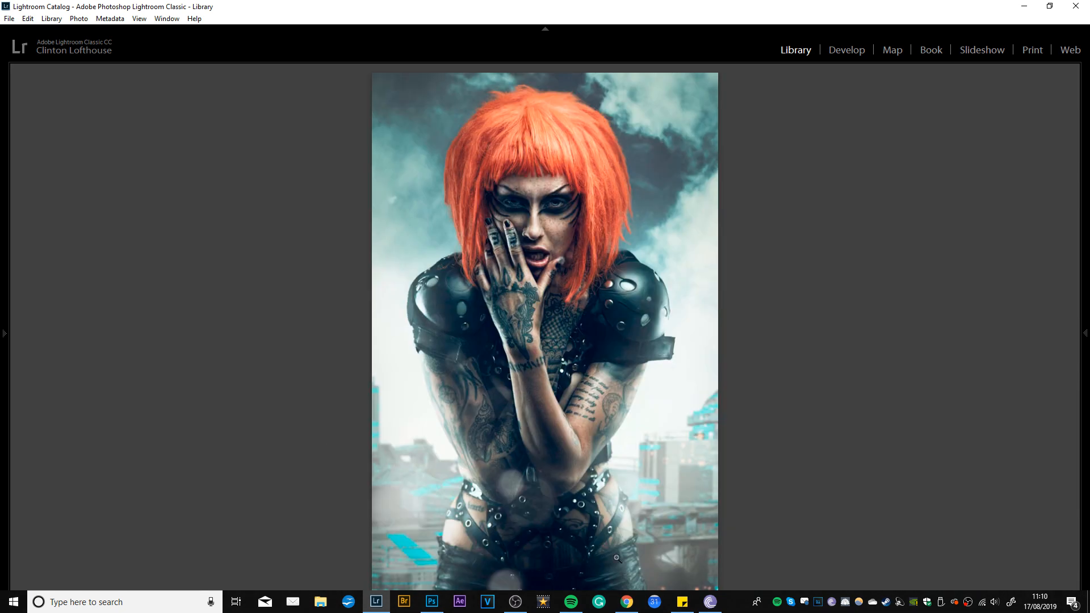
{"action": "key", "text": "g"}
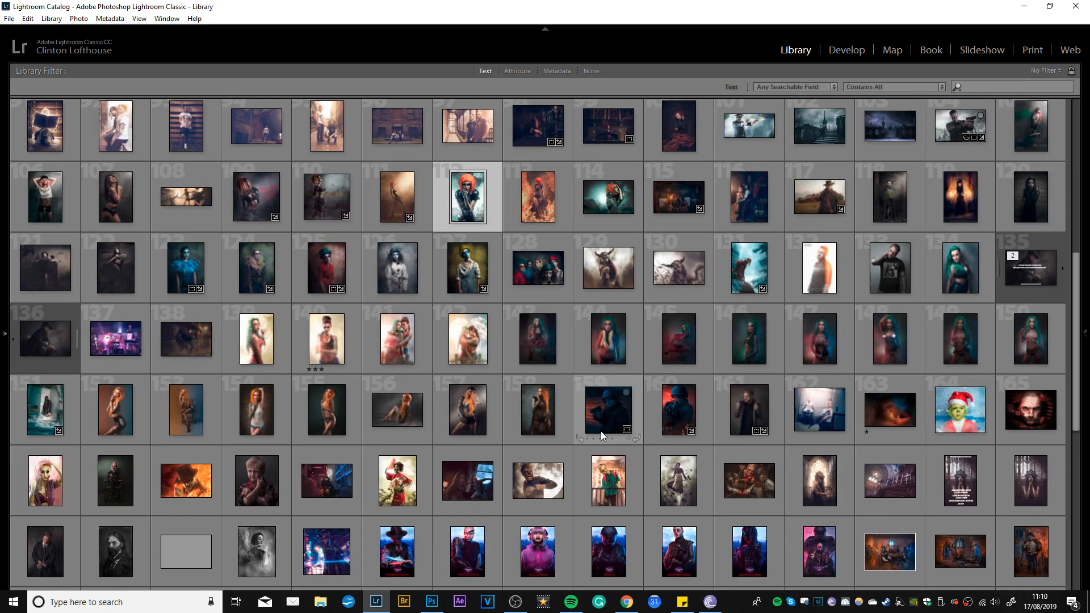
{"action": "left_click", "coordinate": [252, 334]}
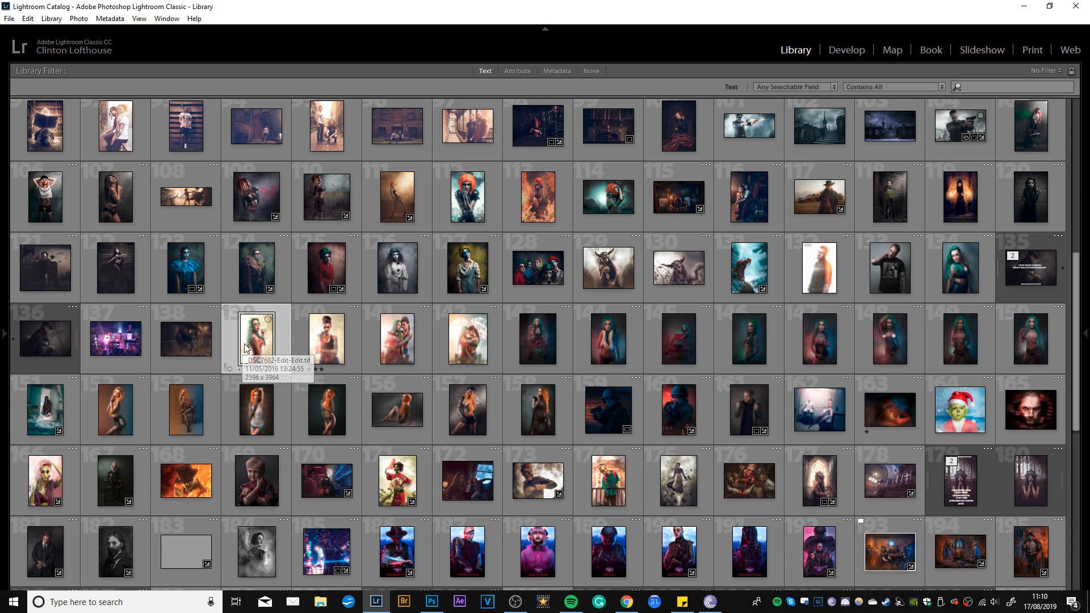
{"action": "double_click", "coordinate": [244, 343]}
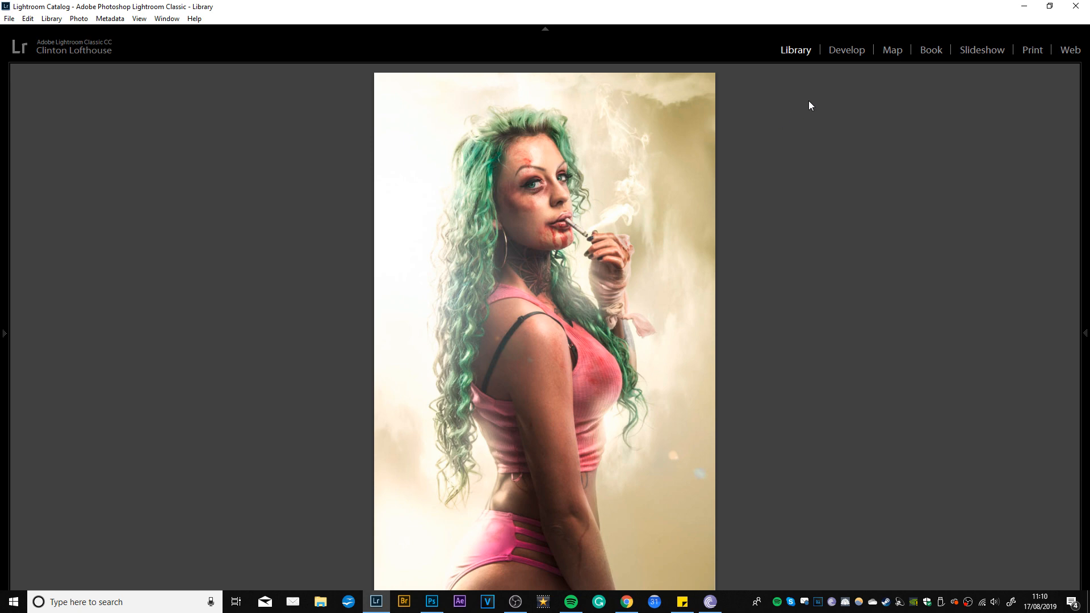
Step: Return to Photoshop and make the Dodge and burn group and its masked copy visible
{"action": "left_click", "coordinate": [1024, 6]}
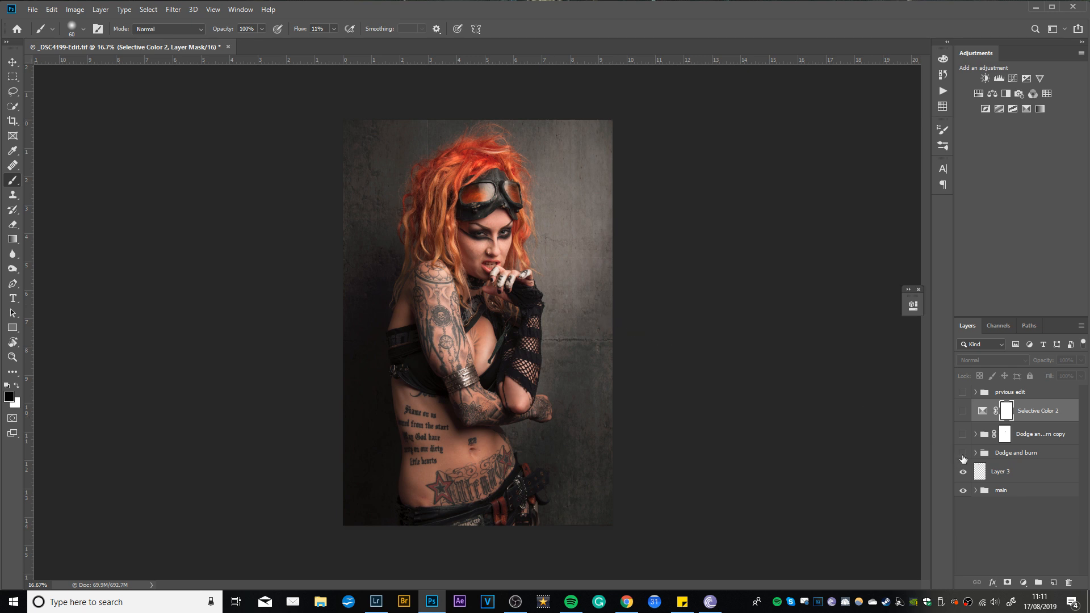
{"action": "left_click_drag", "start_coordinate": [963, 454], "coordinate": [963, 436]}
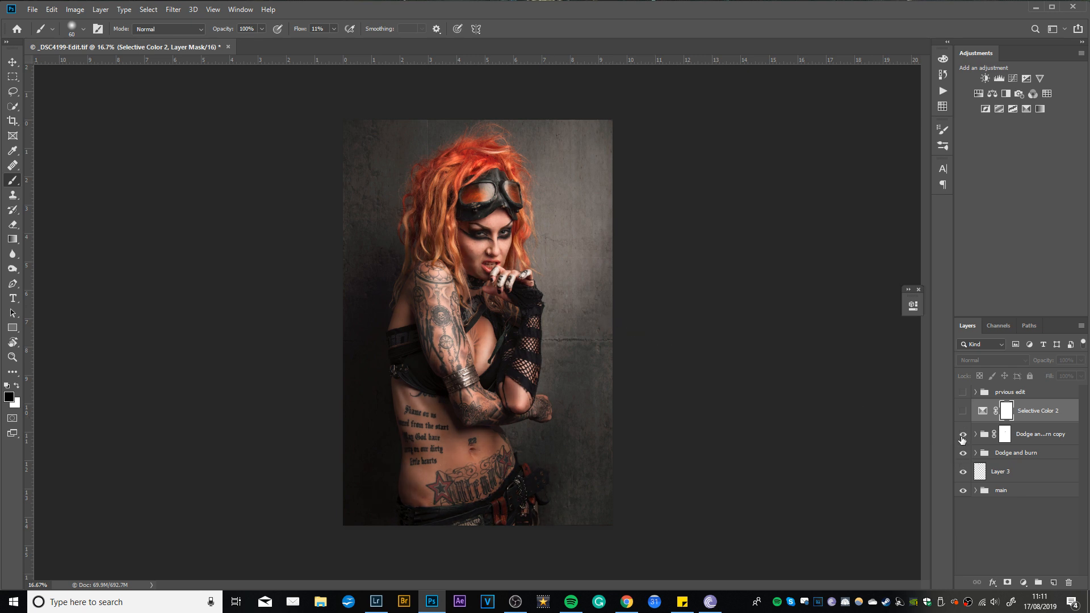